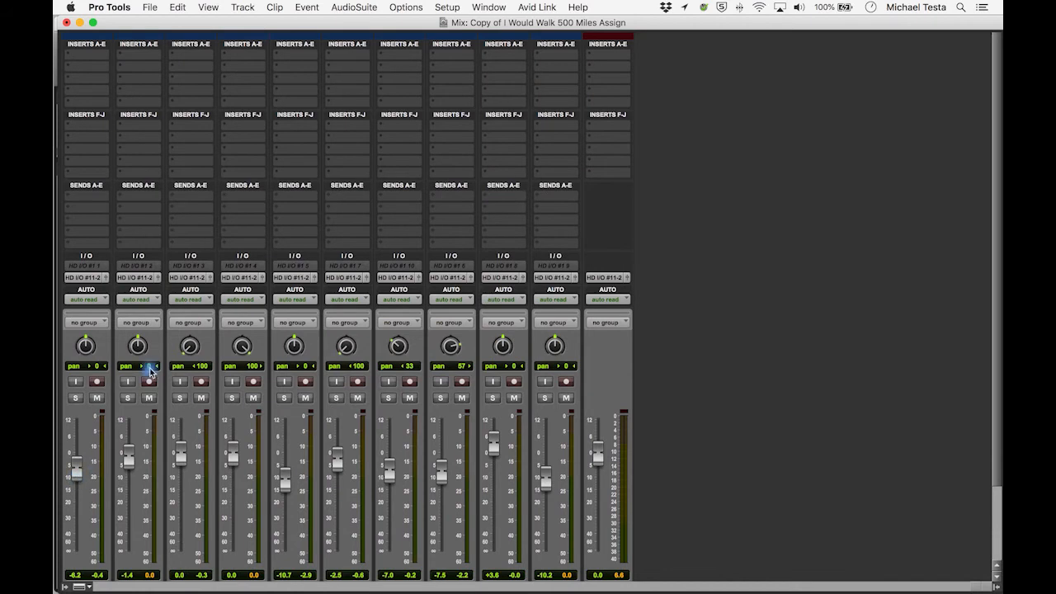
- Bring up the Edit window and enlarge the kick track K, with the song's opening in view
scroll(111, 394, "down", 5)
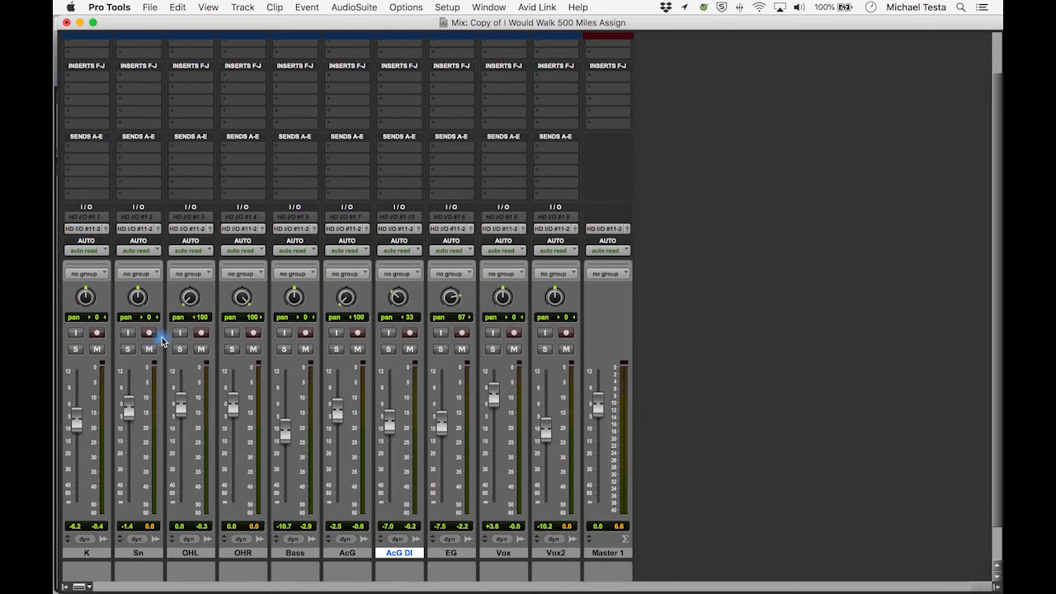
key("super+equal")
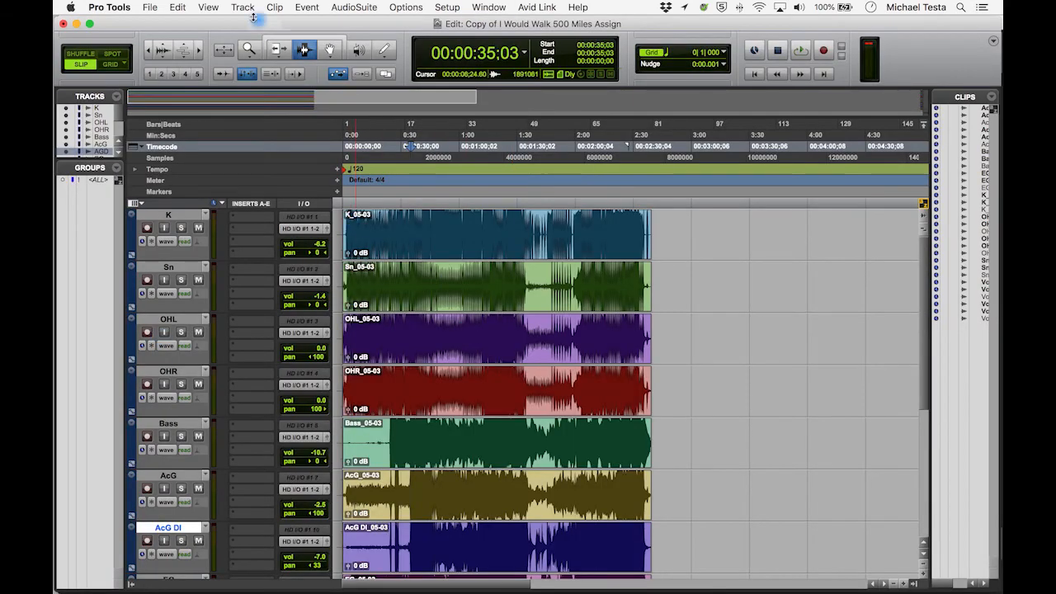
left_click(249, 51)
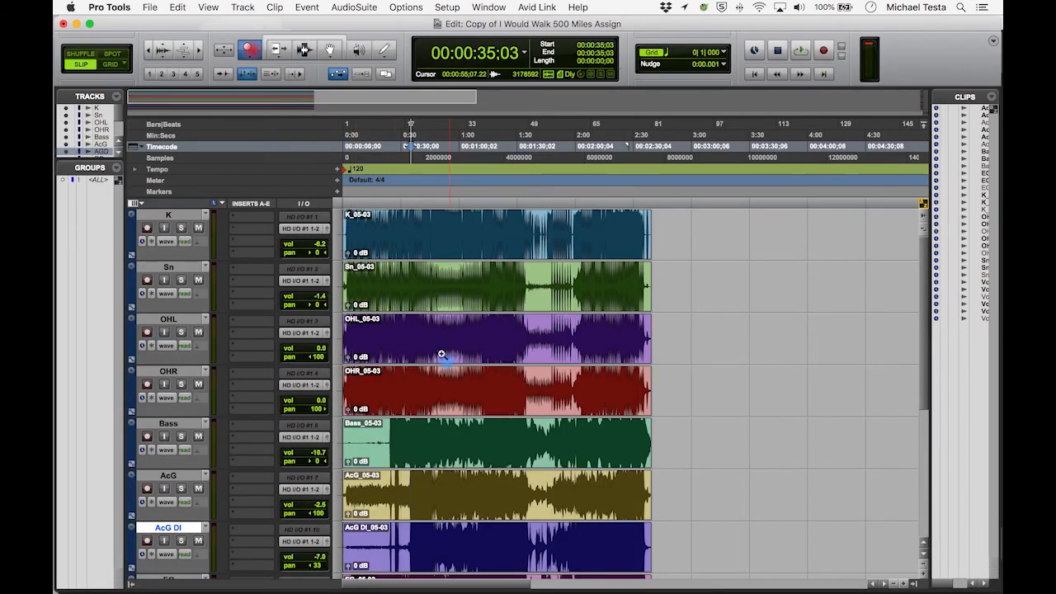
left_click(386, 233)
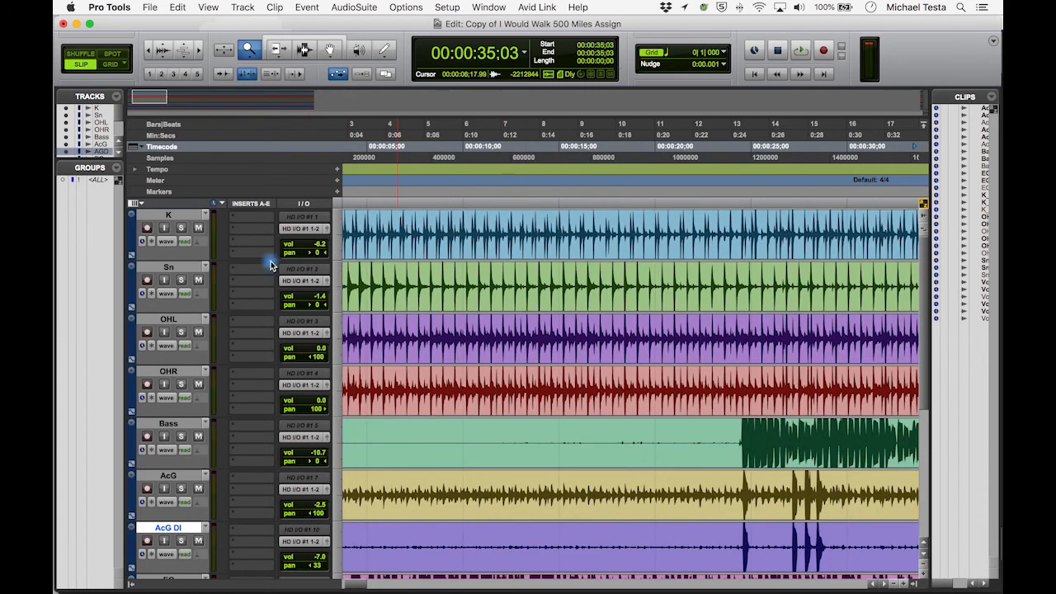
left_click_drag(272, 261, 267, 419)
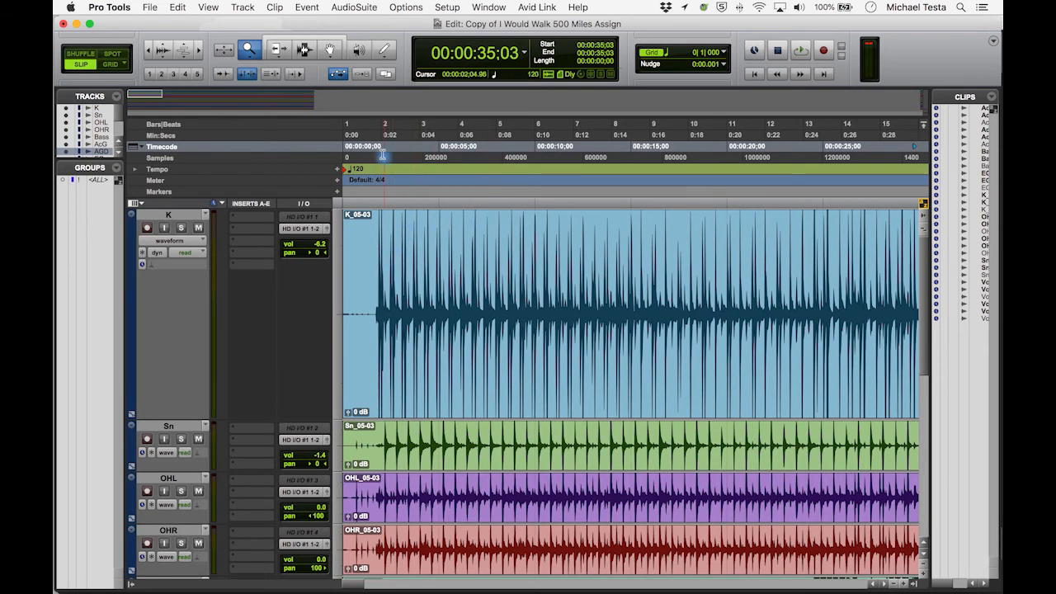
- Solo the kick track K and play it from its first hits at 00:00:01;24
left_click(379, 204)
left_click(181, 228)
key("space")
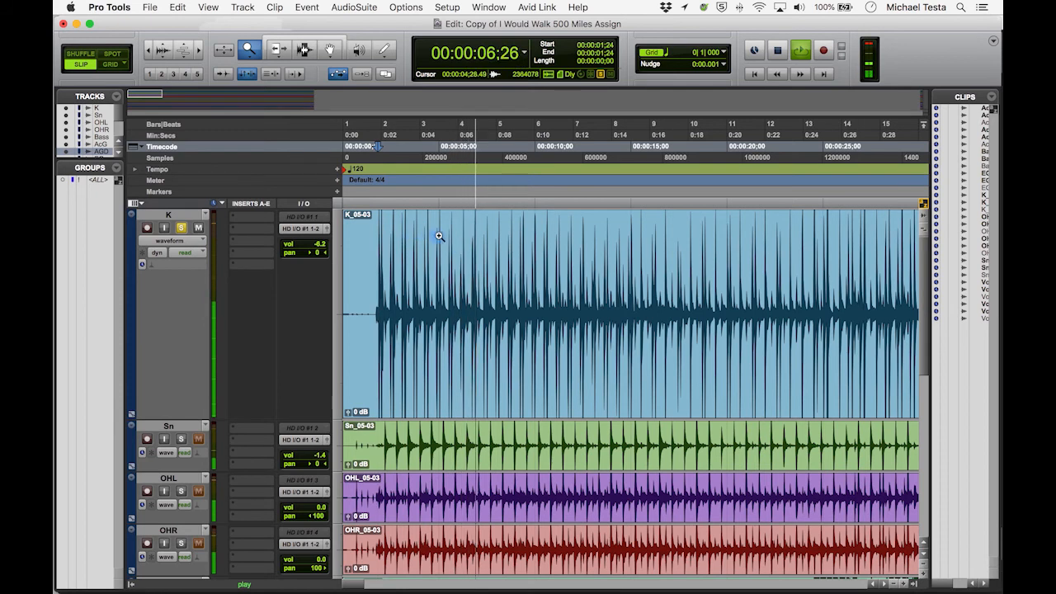
key("space")
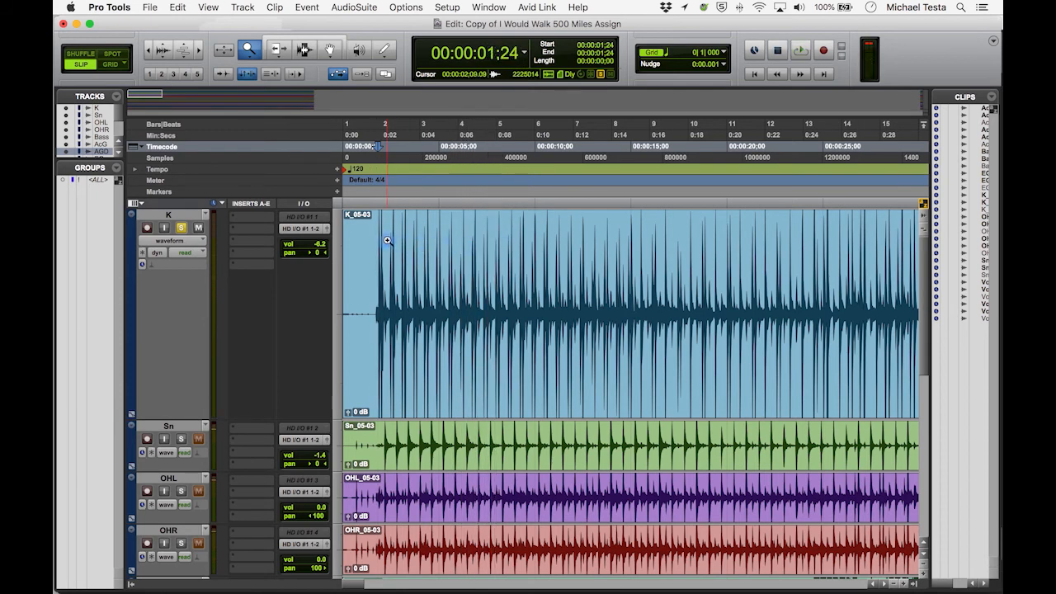
left_click_drag(367, 237, 414, 237)
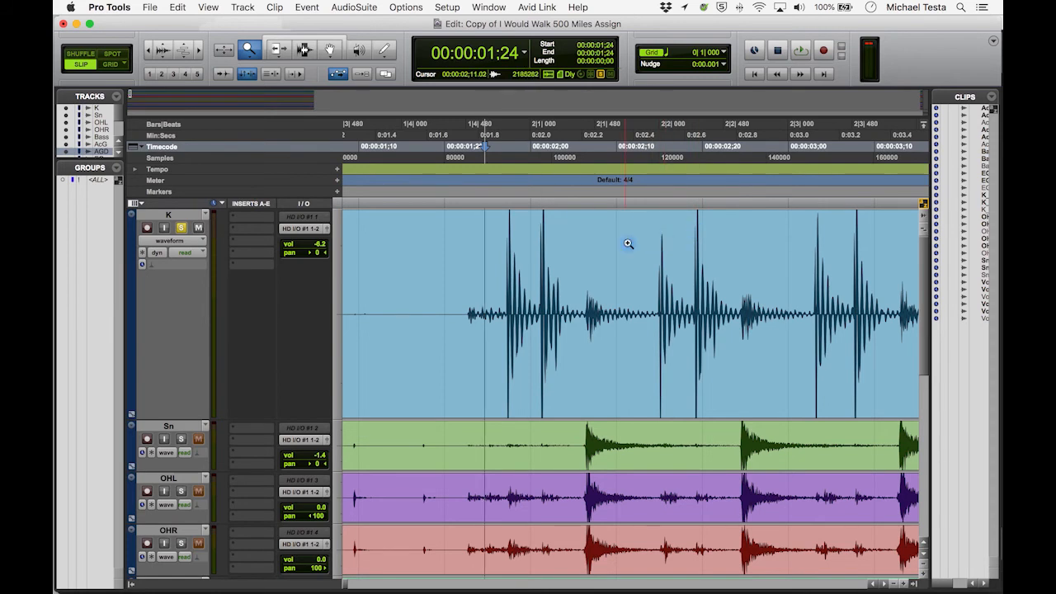
left_click(695, 247, "alt")
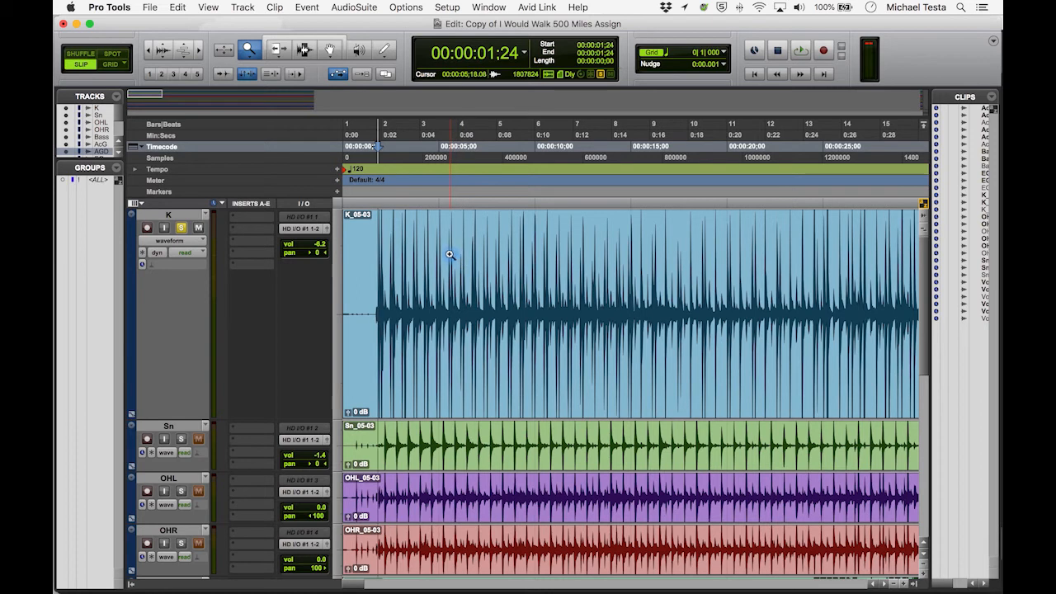
- Insert the Dyn3 Compressor/Limiter (mono) in the first insert slot of track K and move its window higher
left_click(251, 220)
mouse_move(260, 223)
mouse_move(378, 232)
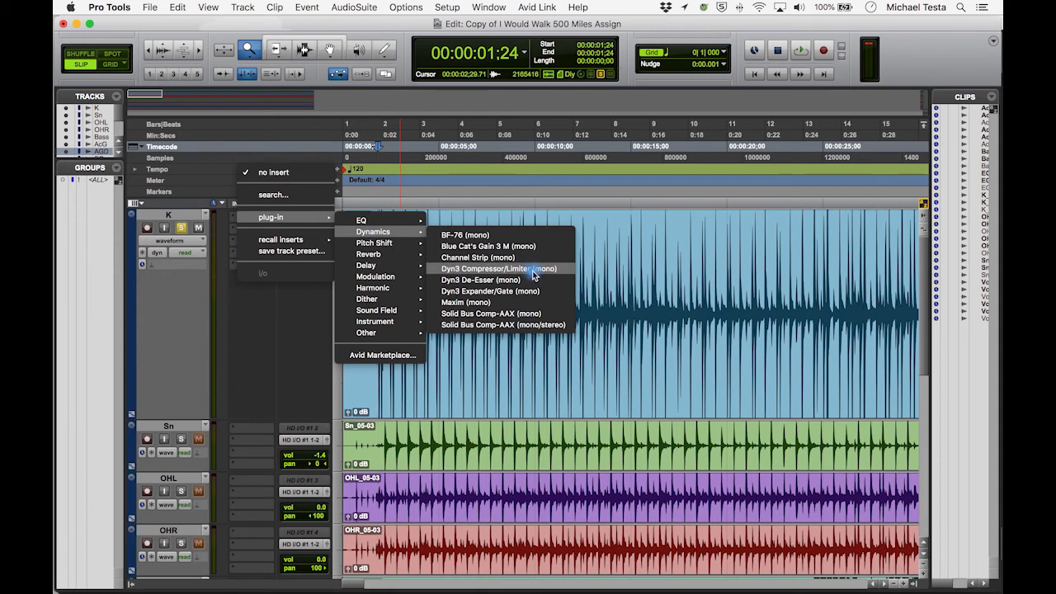
left_click(533, 269)
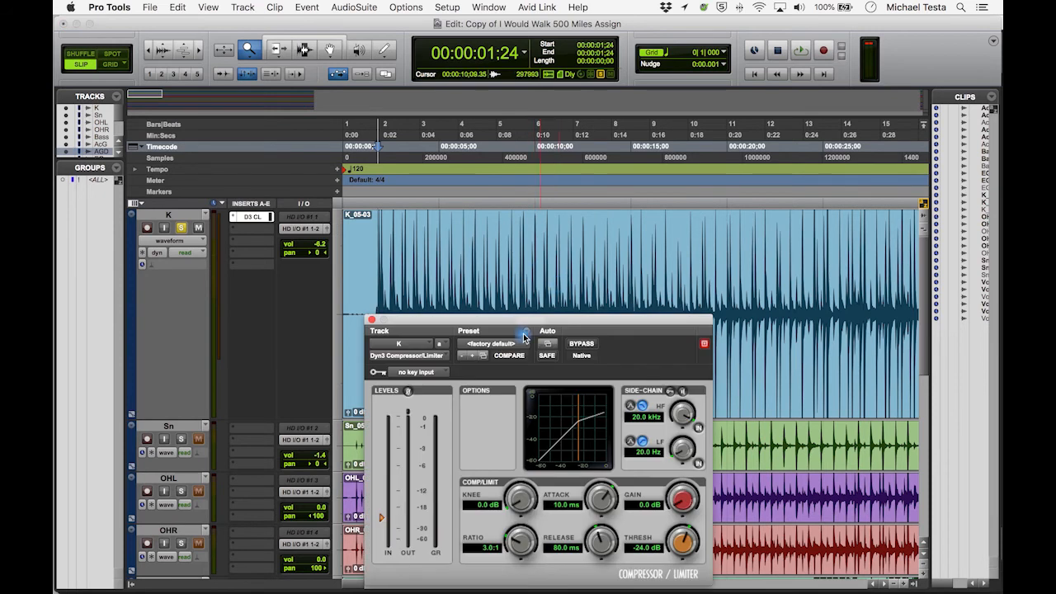
left_click_drag(525, 322, 530, 215)
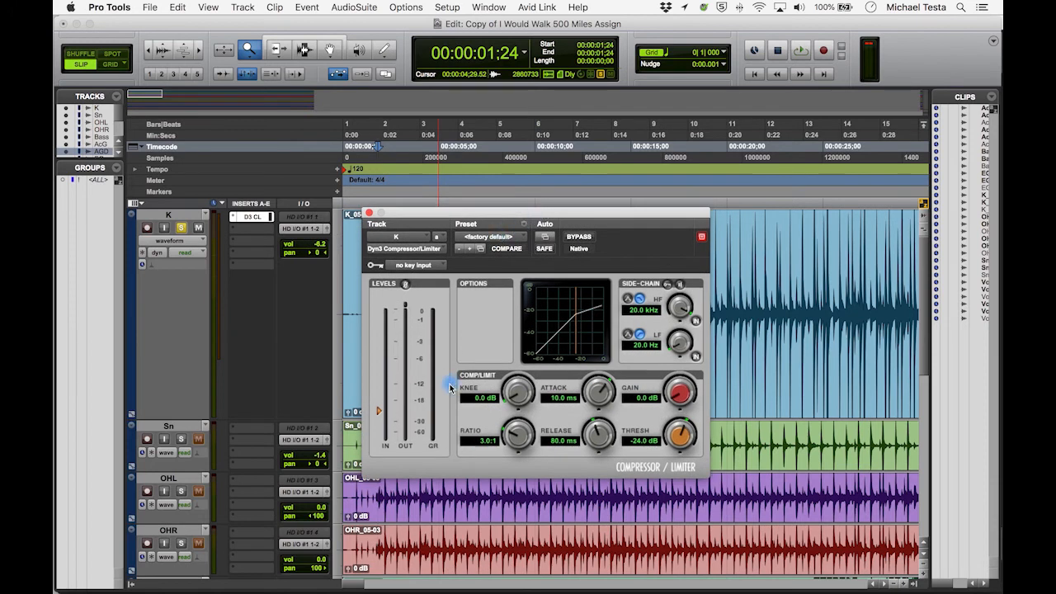
- Raise the compressor's threshold to -2.9 dB and shift the plug-in window to uncover the first kick hits
mouse_move(378, 412)
left_mouse_down()
mouse_move(382, 344)
mouse_move(390, 341)
left_mouse_up()
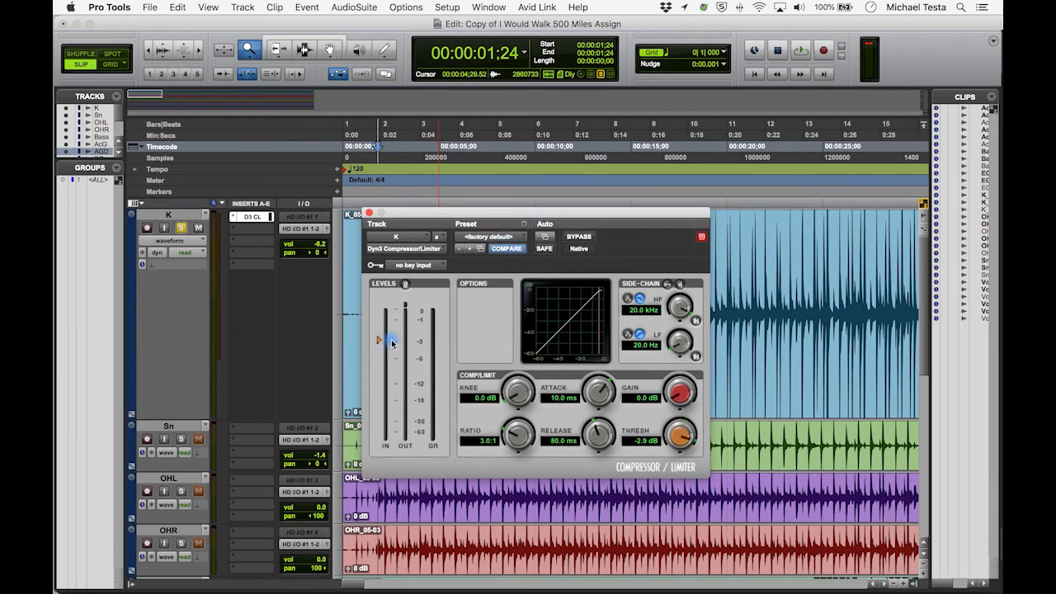
left_click_drag(414, 211, 464, 211)
left_click(485, 316)
left_click(441, 354)
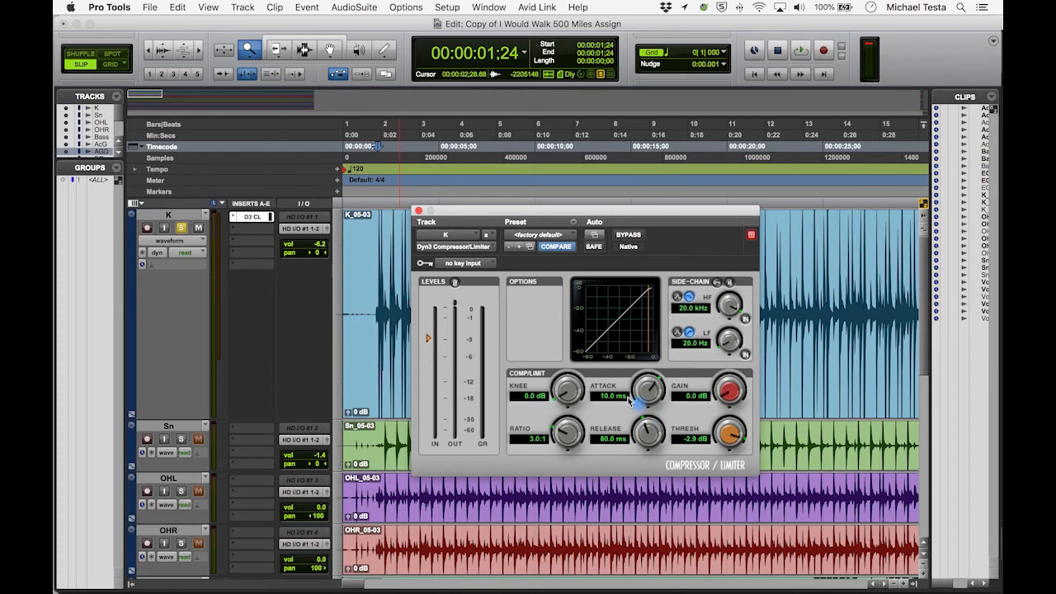
left_click(400, 326)
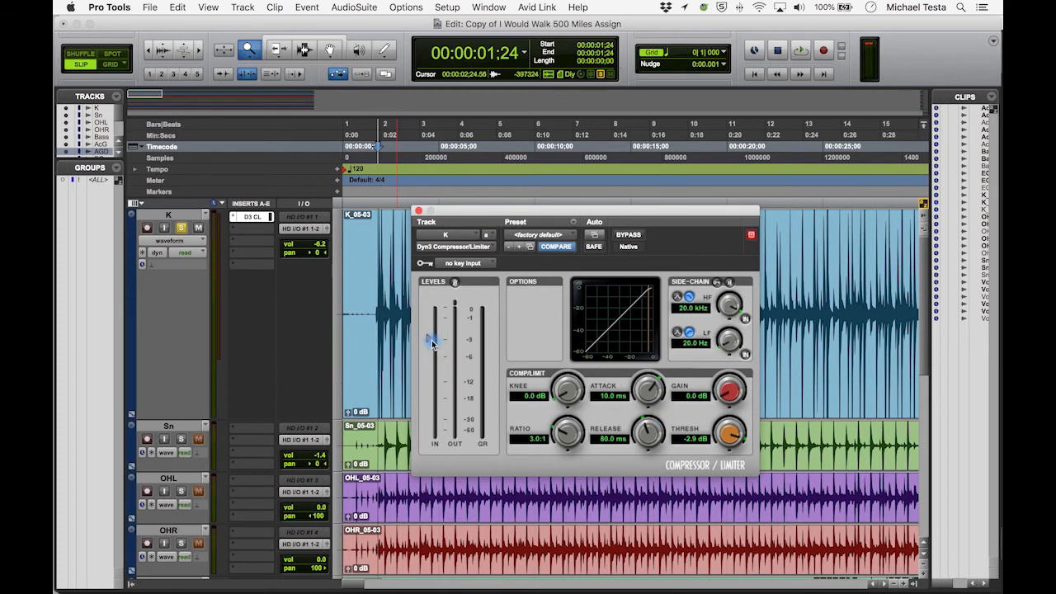
- Lower the compressor's threshold to -24.8 dB and set its ratio to 3.5:1
left_click_drag(429, 338, 427, 372)
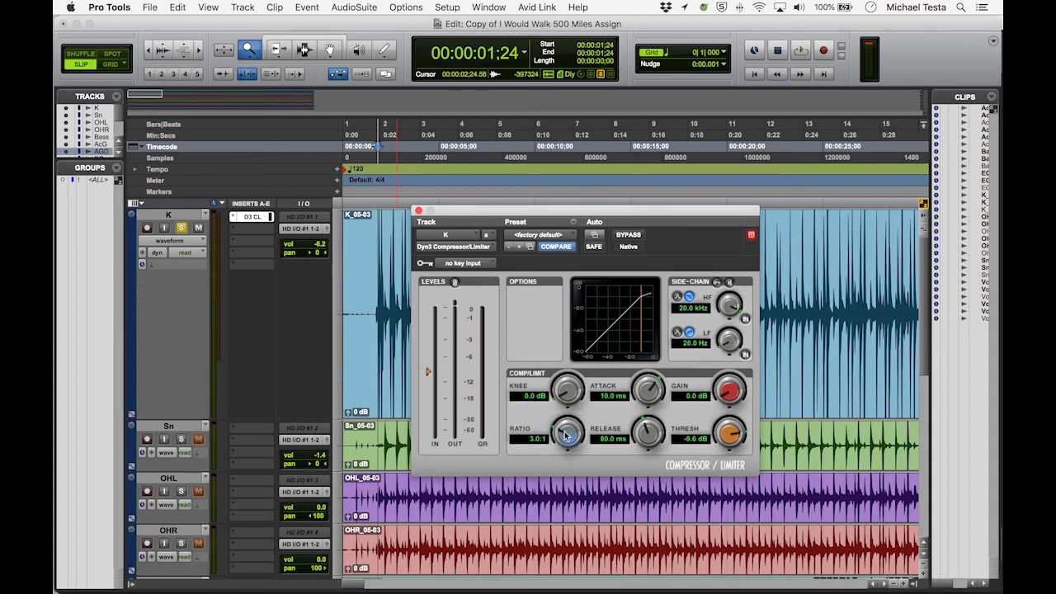
left_click_drag(427, 372, 429, 410)
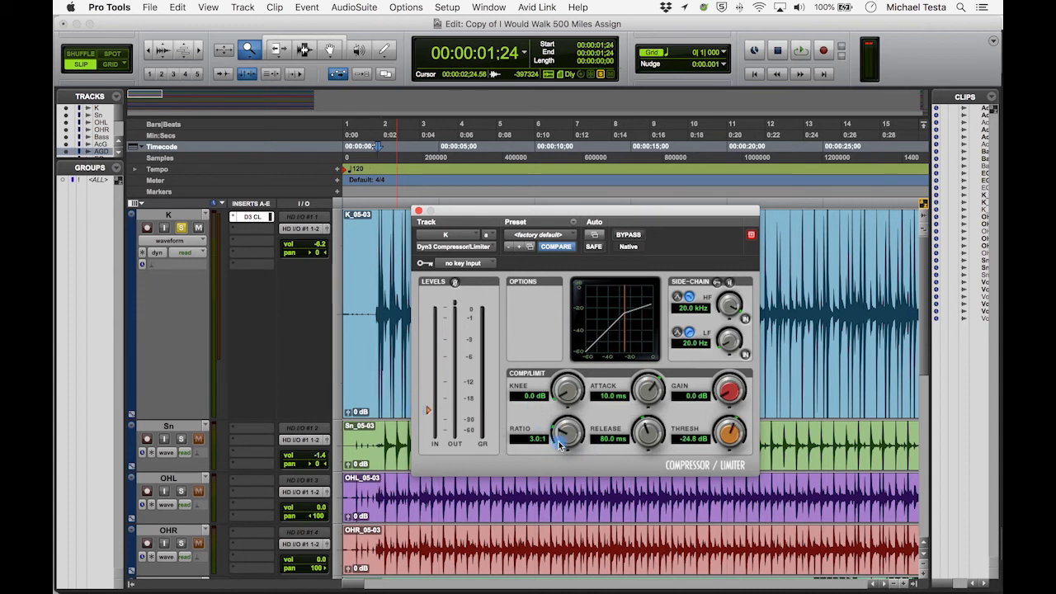
left_click_drag(558, 445, 554, 453)
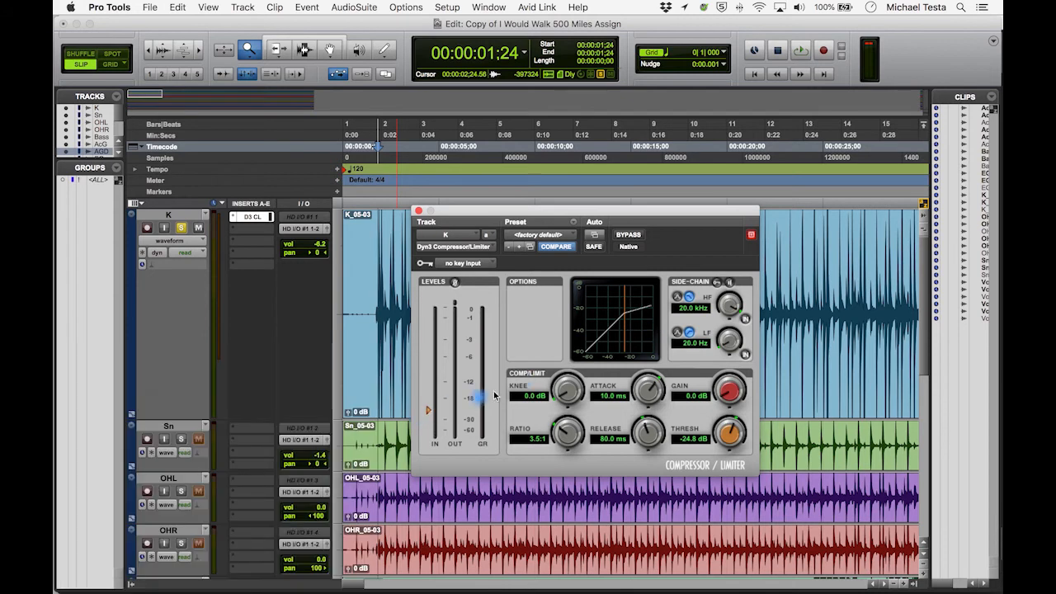
- Sweep the compressor's threshold through -27.2, -4.2, -2.5, -6.3 and -1.5 dB, ending at 0.0 dB
left_click_drag(721, 430, 725, 442)
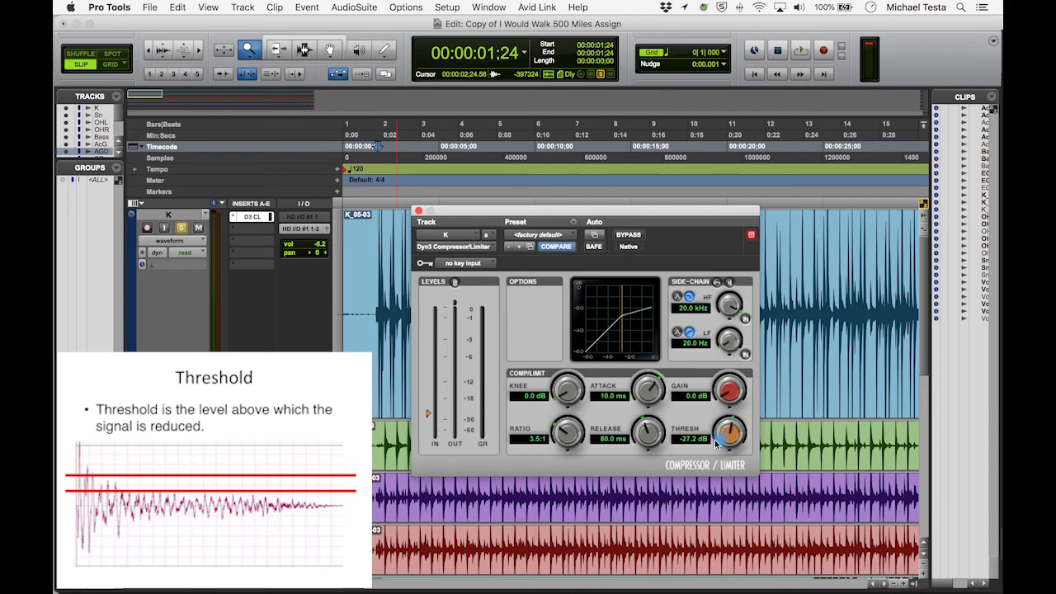
left_click_drag(423, 417, 426, 340)
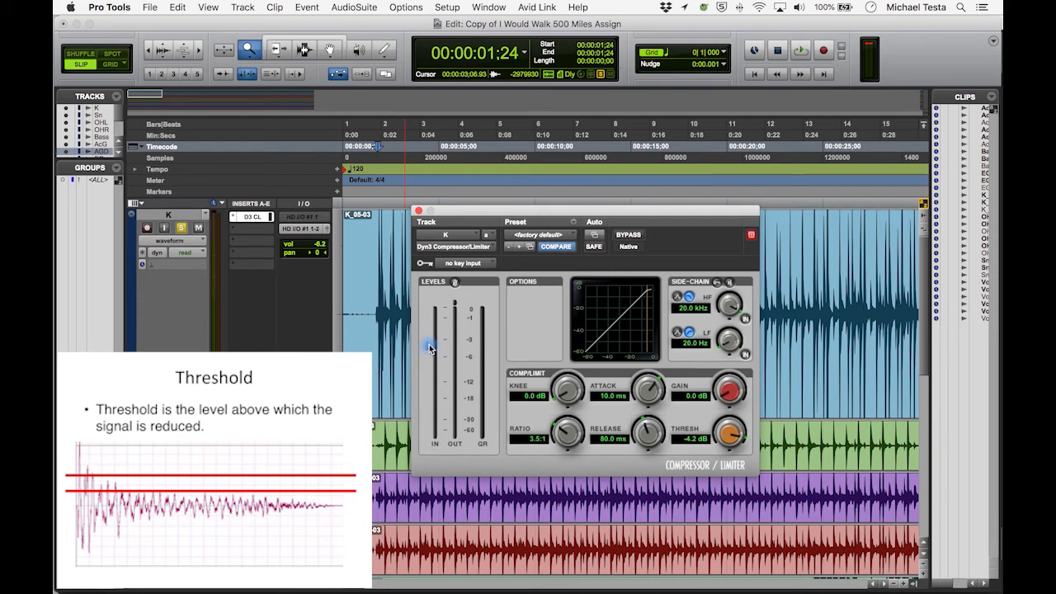
left_click_drag(428, 346, 431, 339)
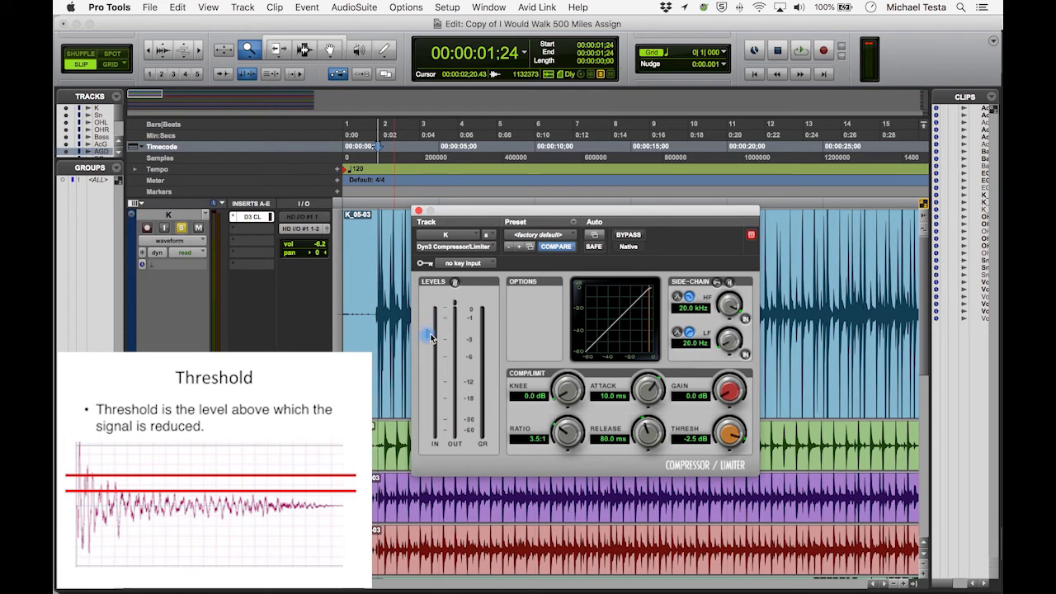
mouse_move(434, 336)
left_mouse_down()
mouse_move(432, 358)
mouse_move(471, 361)
left_mouse_up()
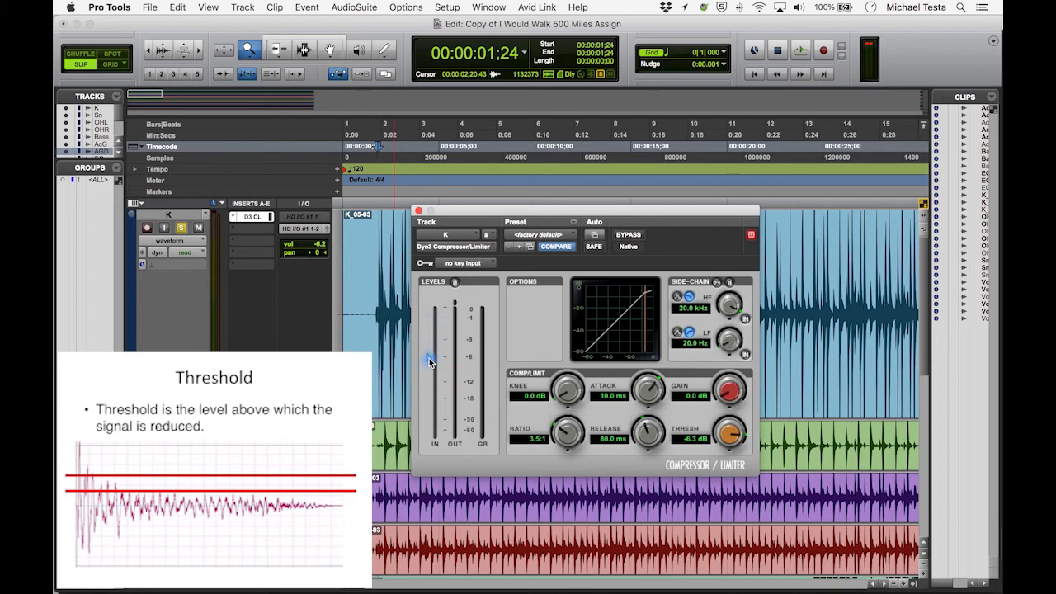
left_click_drag(429, 362, 431, 328)
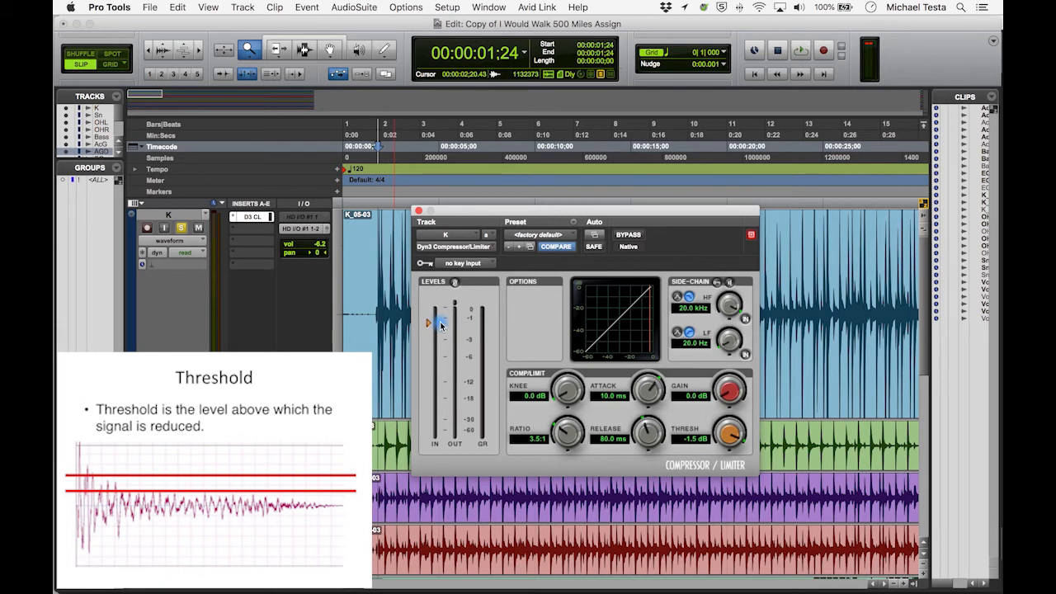
mouse_move(437, 324)
left_mouse_down()
mouse_move(429, 350)
mouse_move(435, 310)
left_mouse_up()
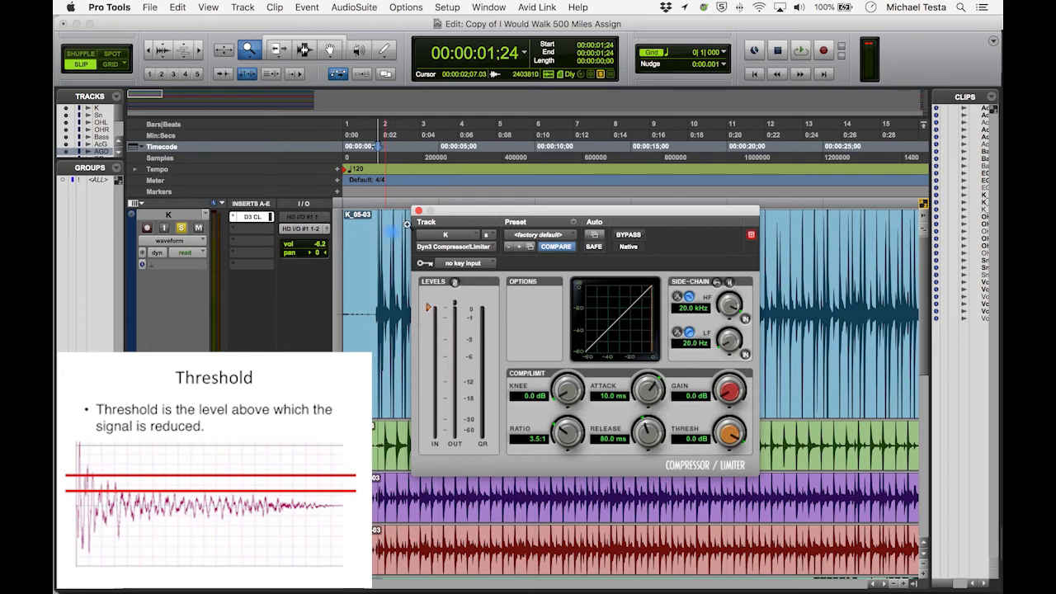
- Move the compressor window clear of the first kick hits and lower the threshold to -4.5 dB while the soloed kick plays
left_click_drag(440, 215, 549, 212)
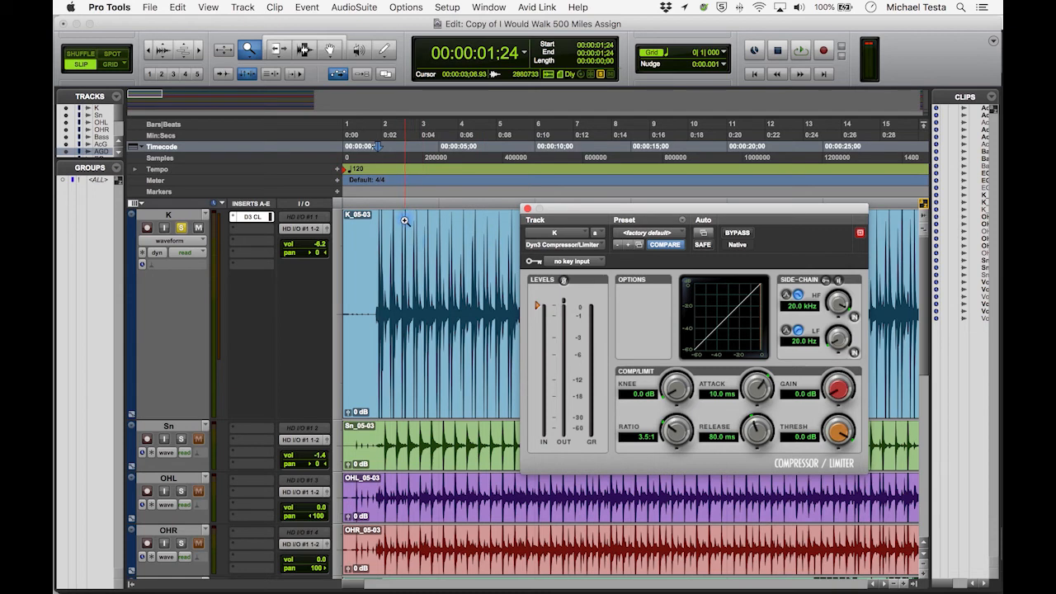
left_click_drag(376, 231, 503, 234)
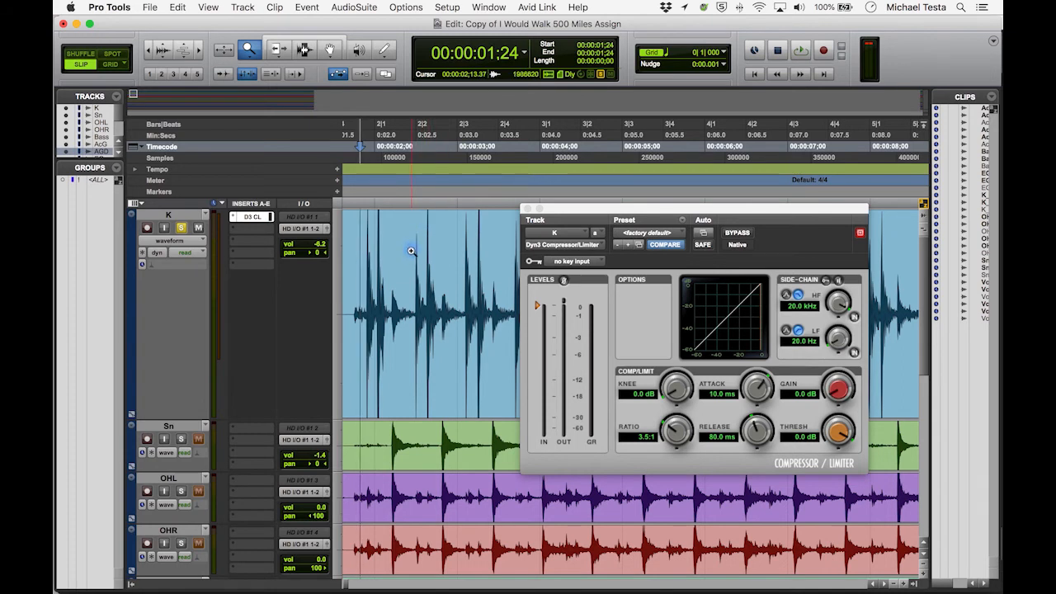
left_click(615, 220)
left_click_drag(615, 211, 612, 176)
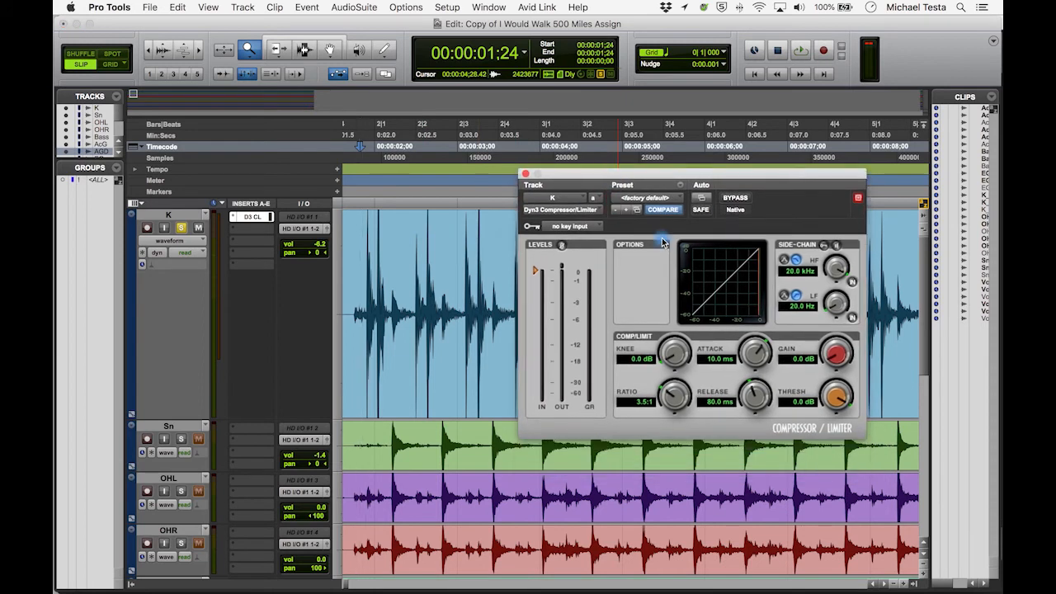
key("space")
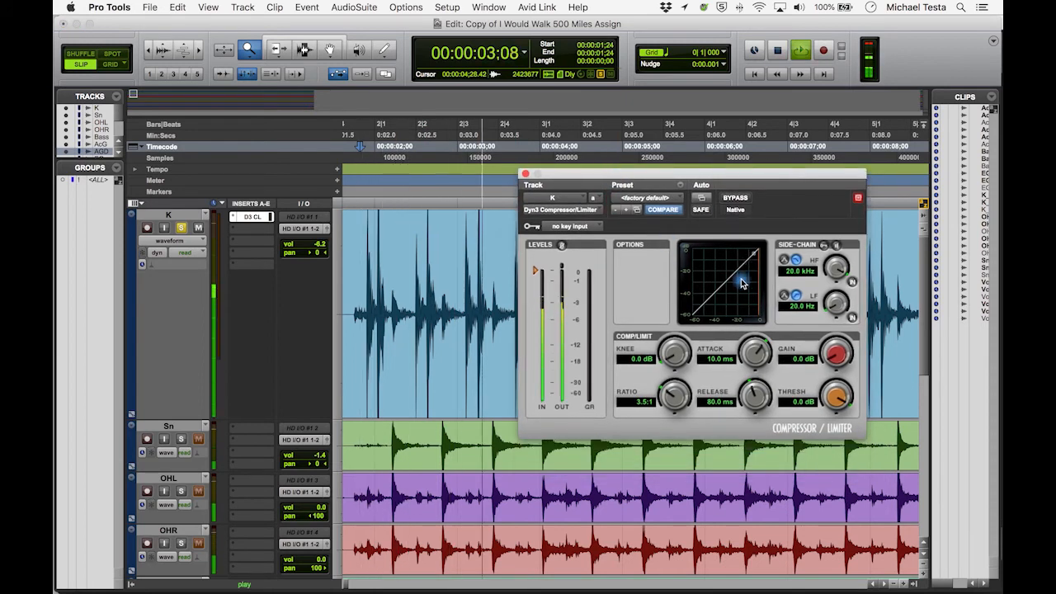
left_click_drag(533, 278, 536, 311)
key("space")
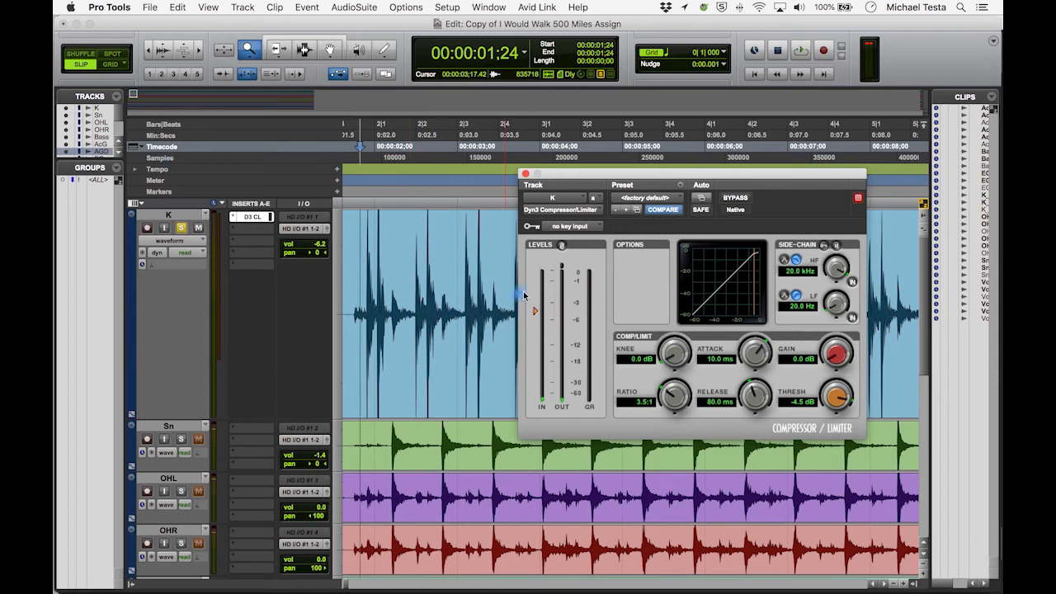
- Audition the kick twice from 00:00:01;24 and compare its input level with the compressor's threshold marker
key("space")
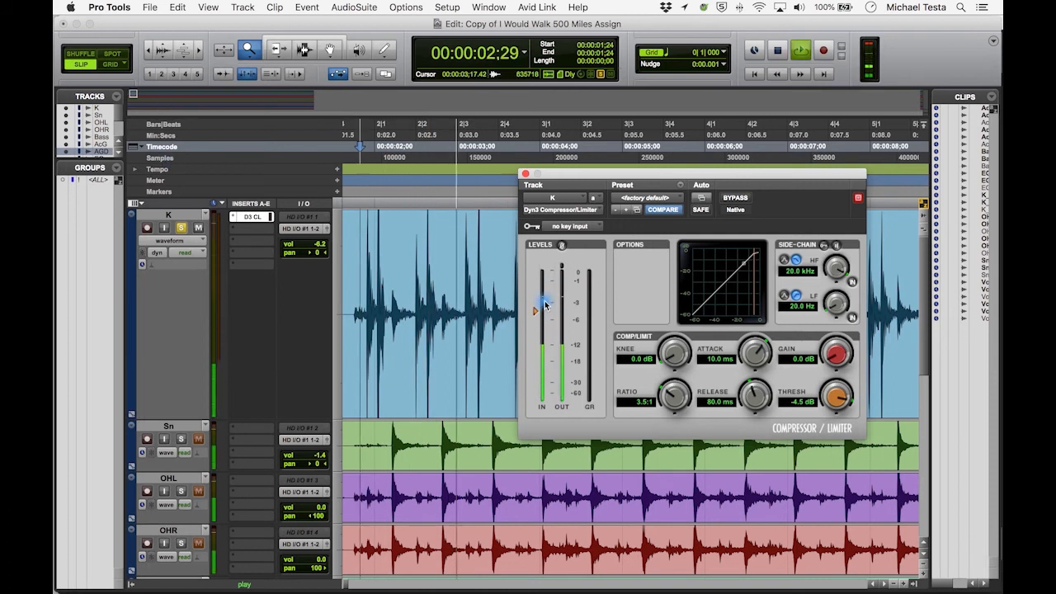
key("space")
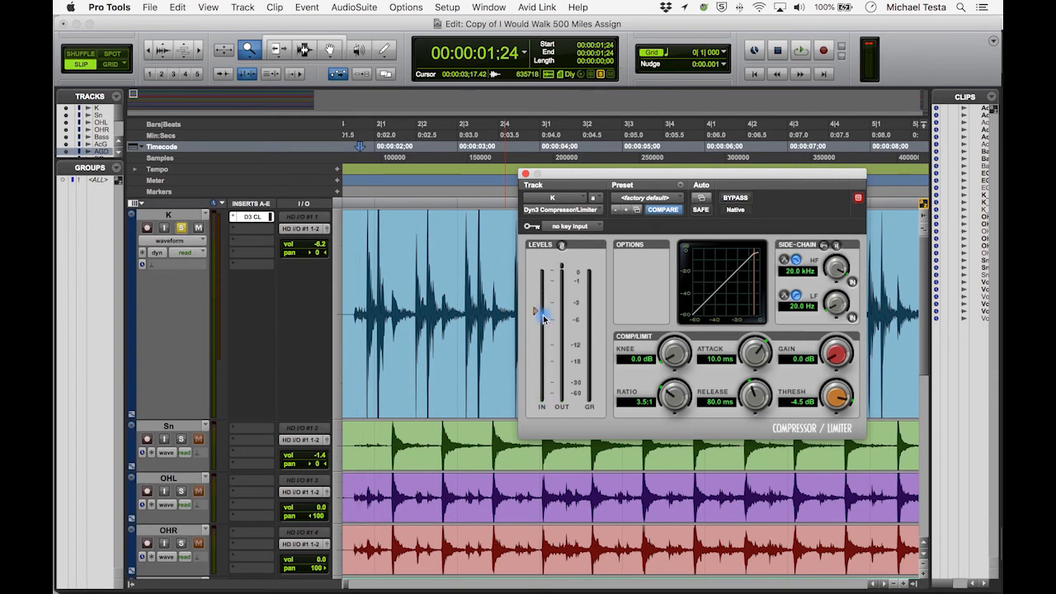
key("space")
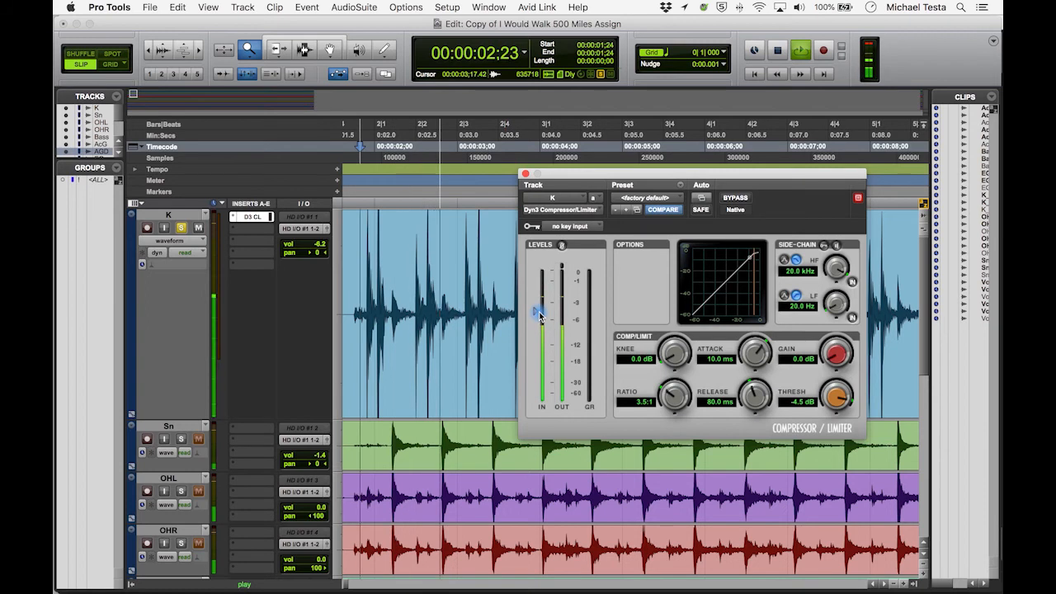
key("space")
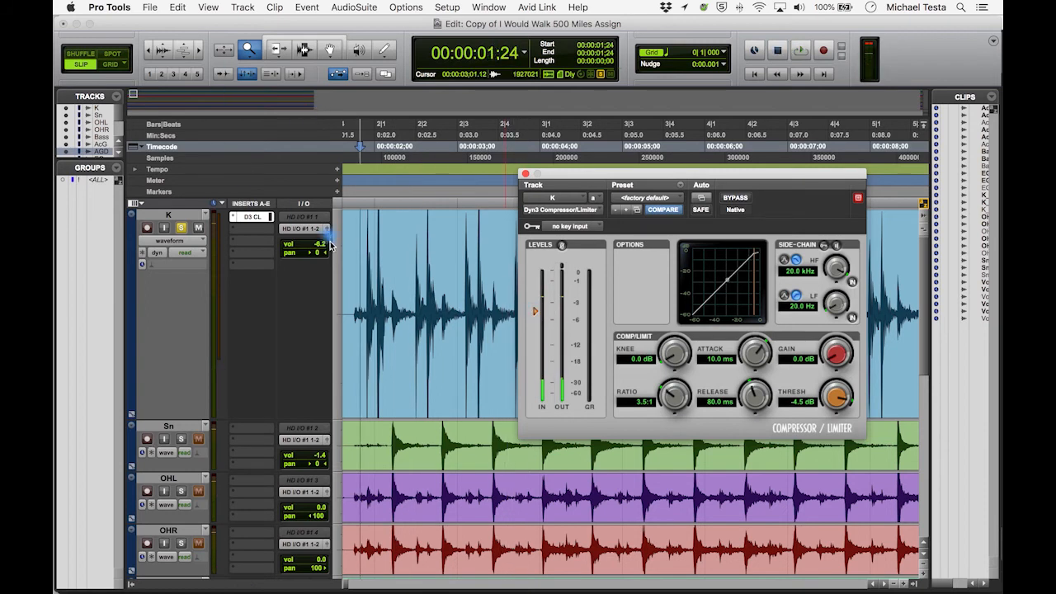
- Play the kick again while lowering the compressor's threshold to -5.5 dB
left_click(149, 57)
left_click(148, 55)
left_click(148, 54)
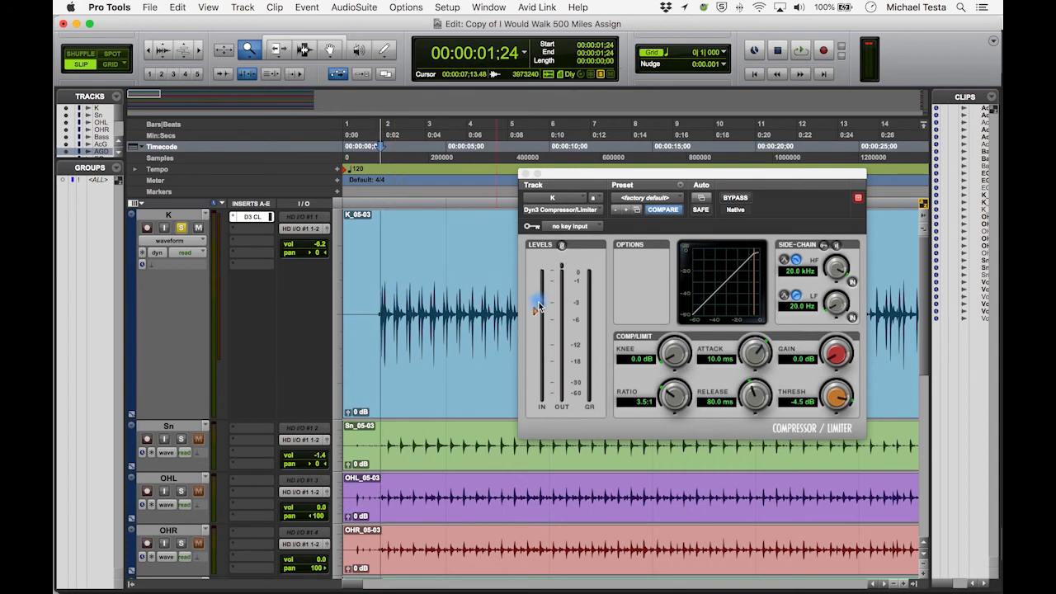
key("space")
left_click_drag(539, 312, 537, 322)
key("space")
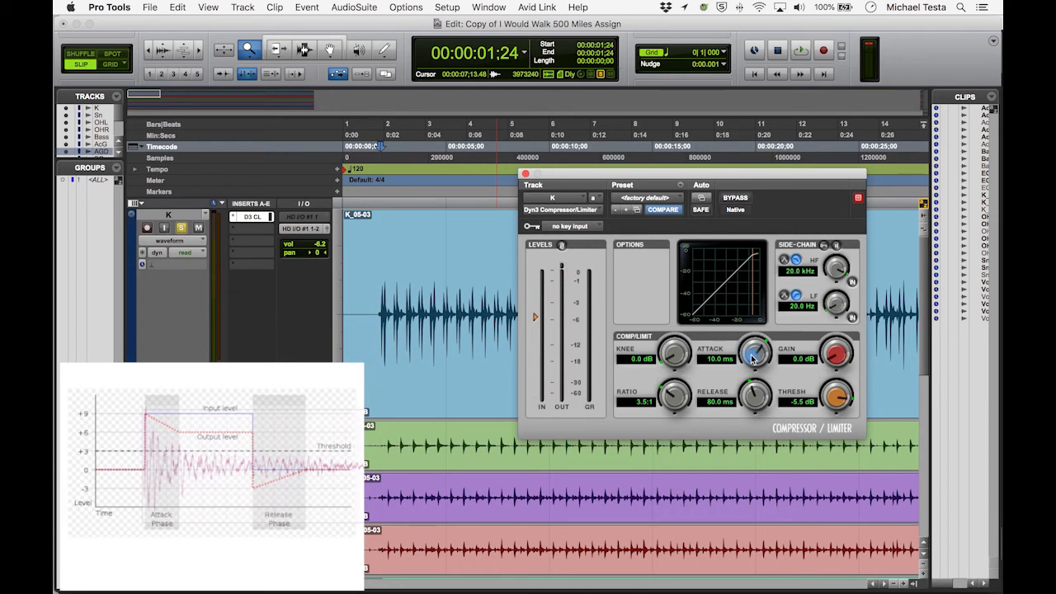
- Sweep the compressor's attack through 10.5 ms and 5.0 ms, ending at 861.6 us
left_click_drag(753, 359, 750, 360)
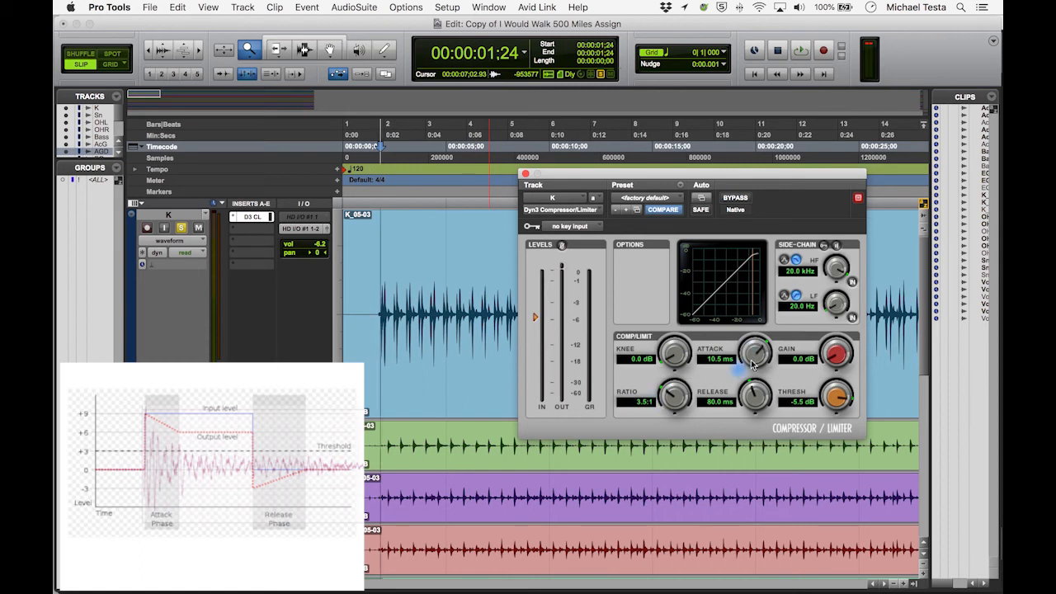
left_click_drag(755, 355, 749, 399)
left_click(714, 360)
left_click_drag(758, 351, 753, 332)
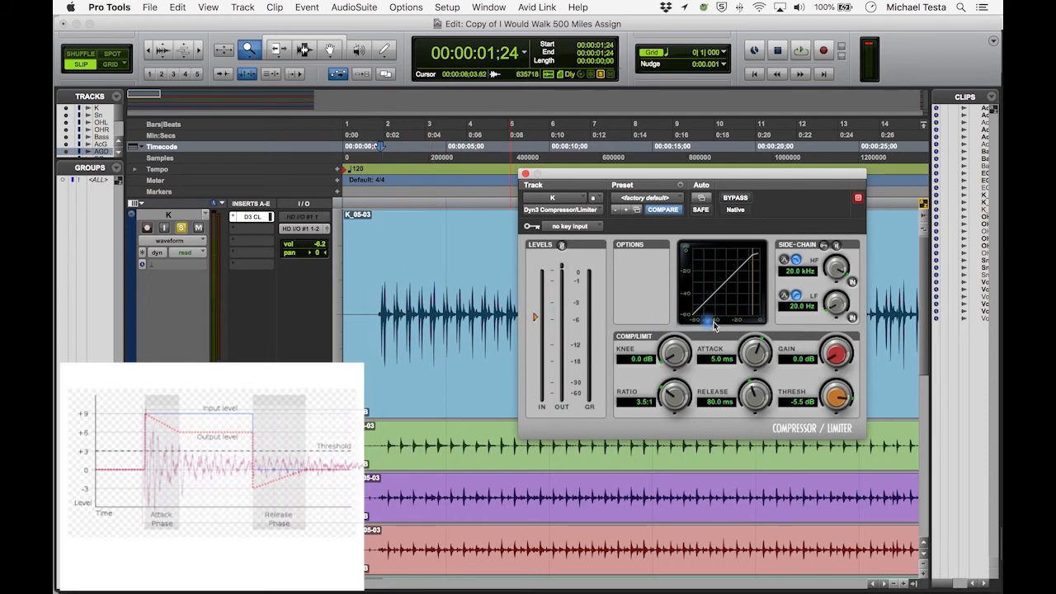
left_click_drag(759, 351, 740, 417)
- Lower the compressor's threshold to -7.2 dB while the soloed kick plays, and audition the kick once more
key("space")
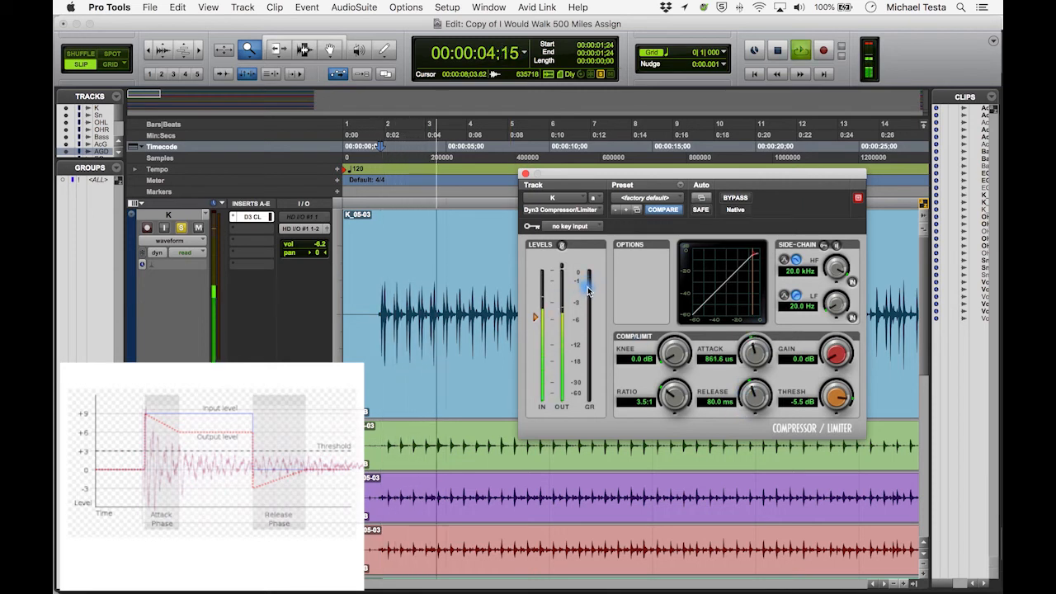
left_click_drag(538, 313, 535, 325)
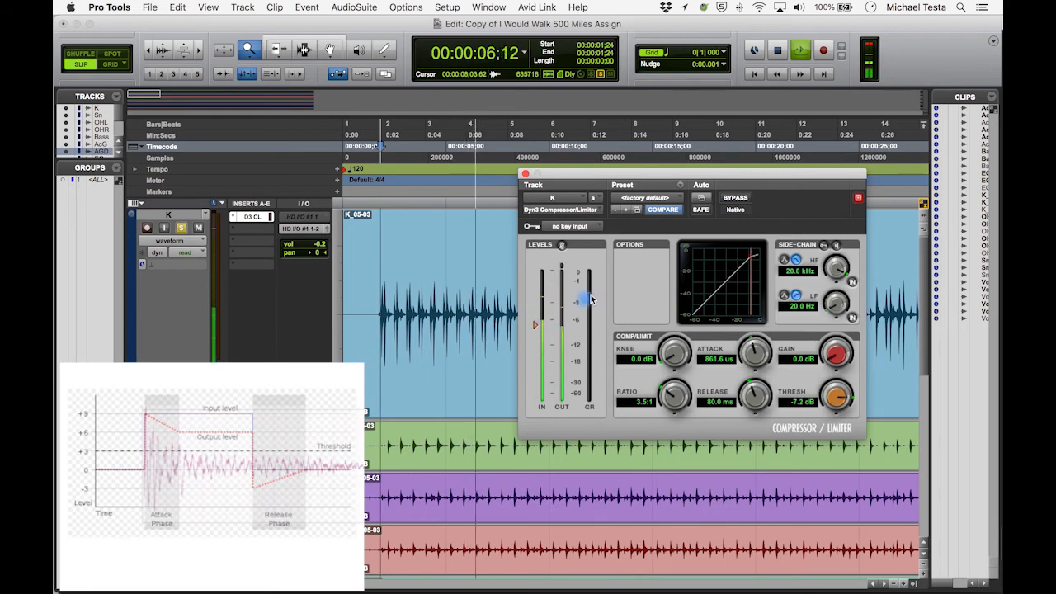
key("space")
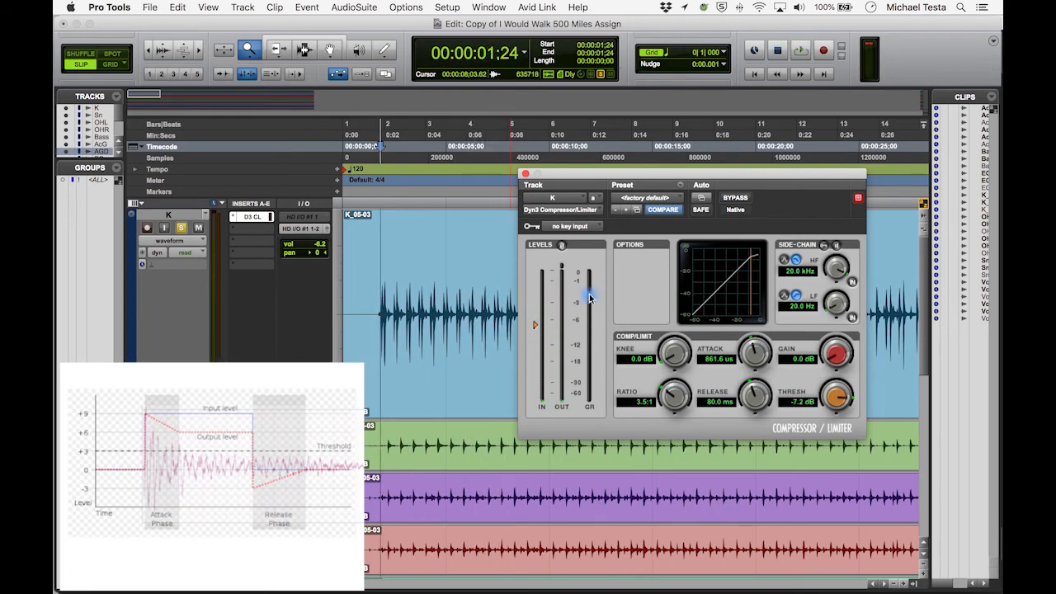
key("space")
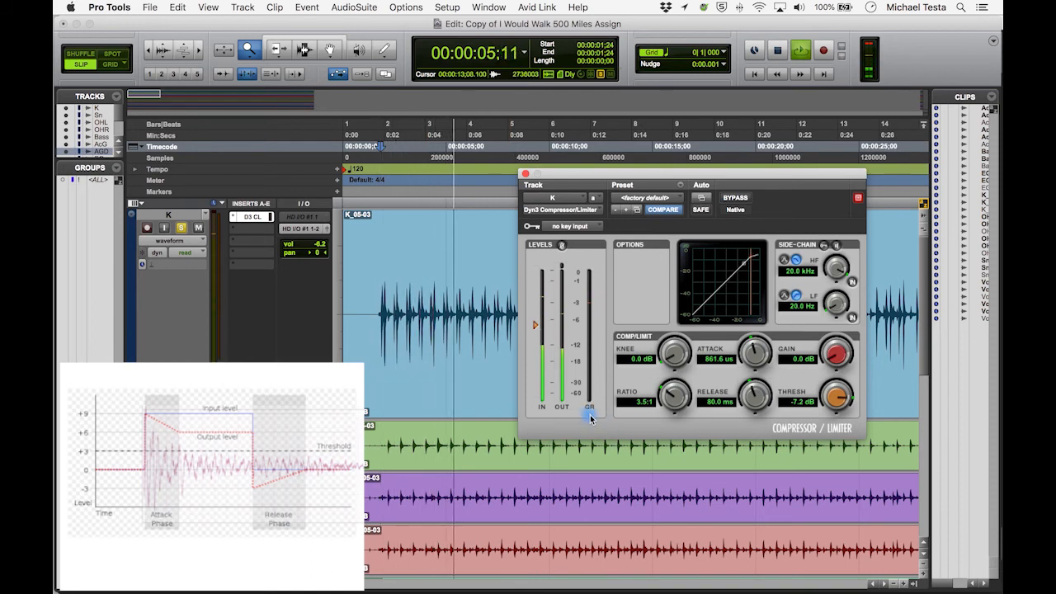
key("space")
- Try a compressor release of 87.2 ms, shorten it to 11.5 ms and audition the kick
mouse_move(742, 402)
left_mouse_down()
mouse_move(739, 386)
mouse_move(750, 401)
left_mouse_up()
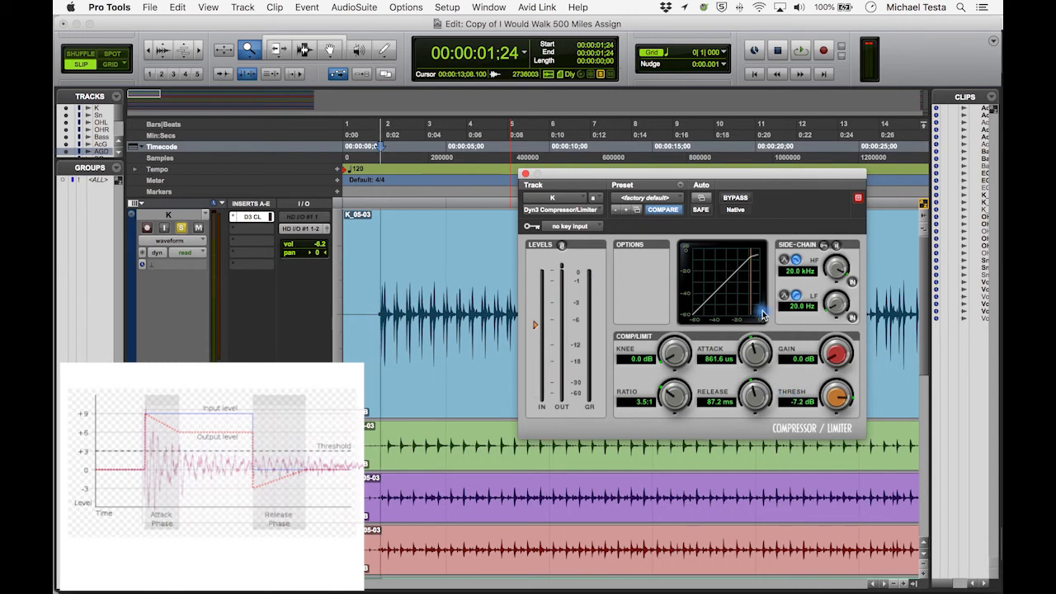
left_click_drag(756, 396, 750, 421)
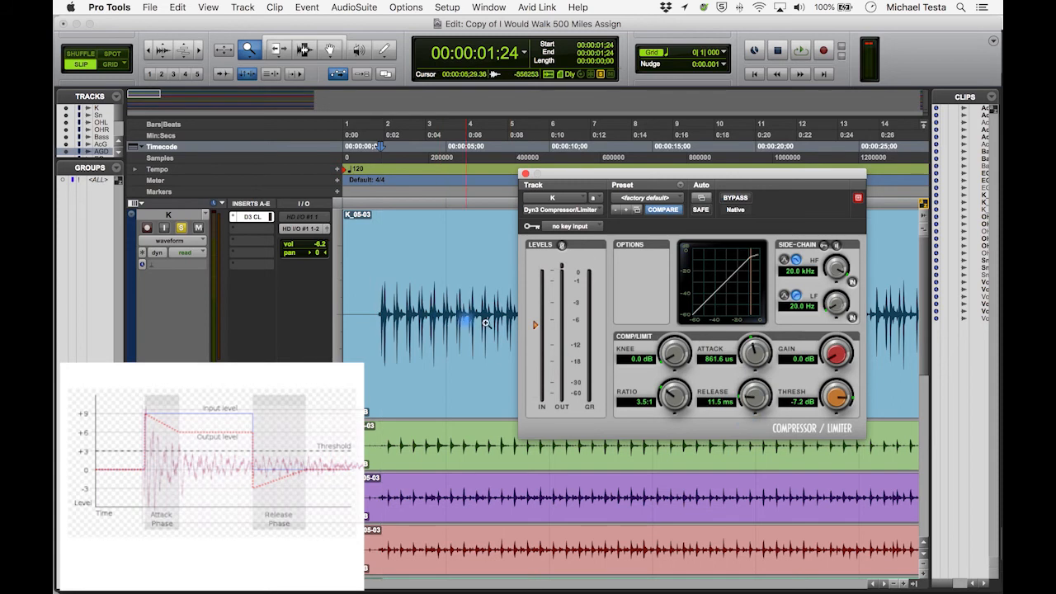
key("space")
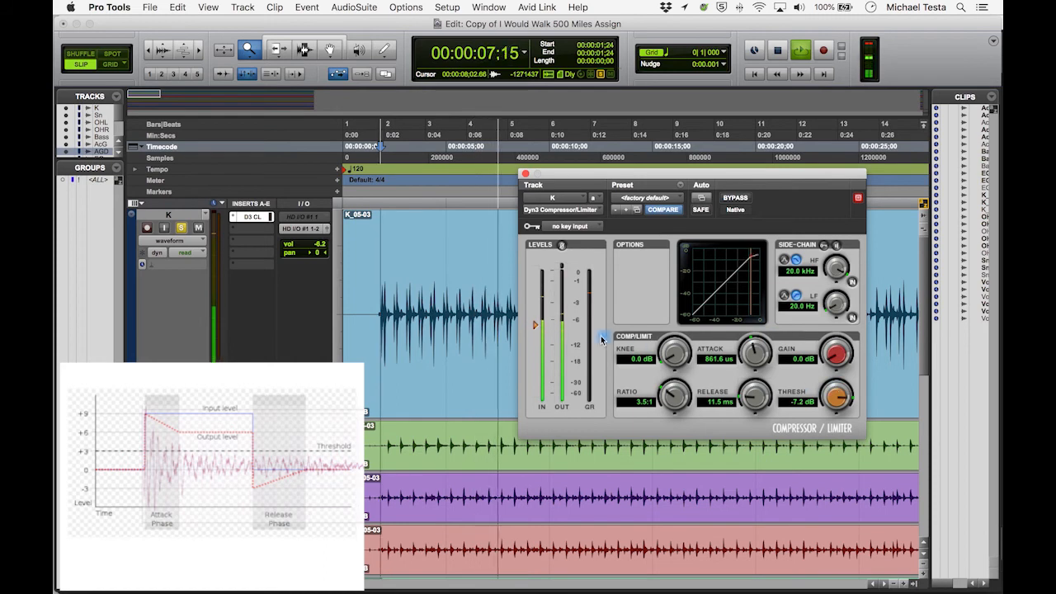
key("space")
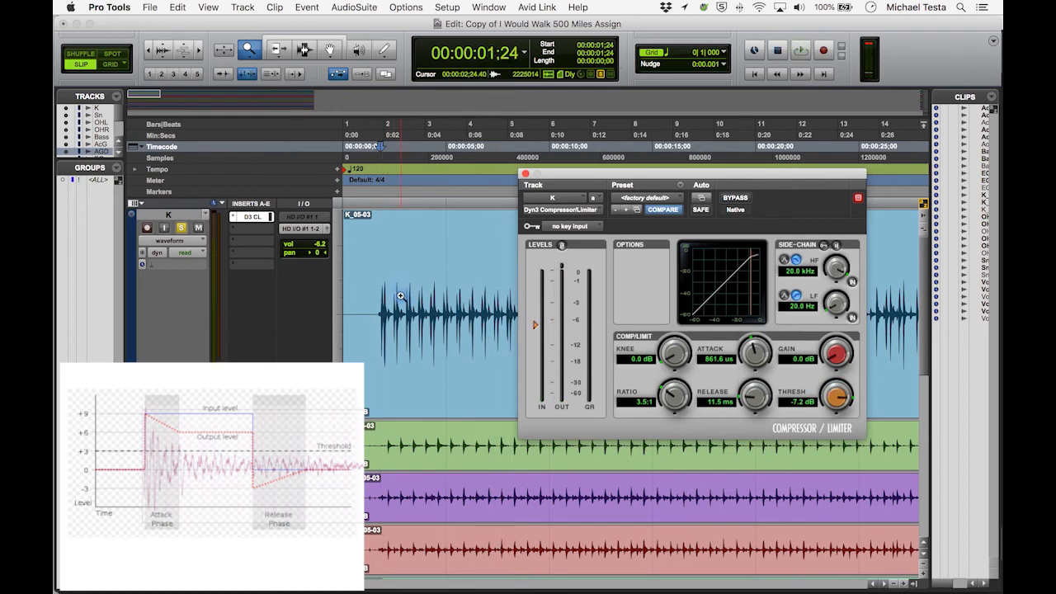
- Close the compressor window and separate the first kick hits, from 00:00:01;21 to 00:00:05;20, into their own selected clip
left_click(526, 173)
key("F6")
left_click_drag(382, 301, 499, 309)
key("super+e")
left_click(425, 315)
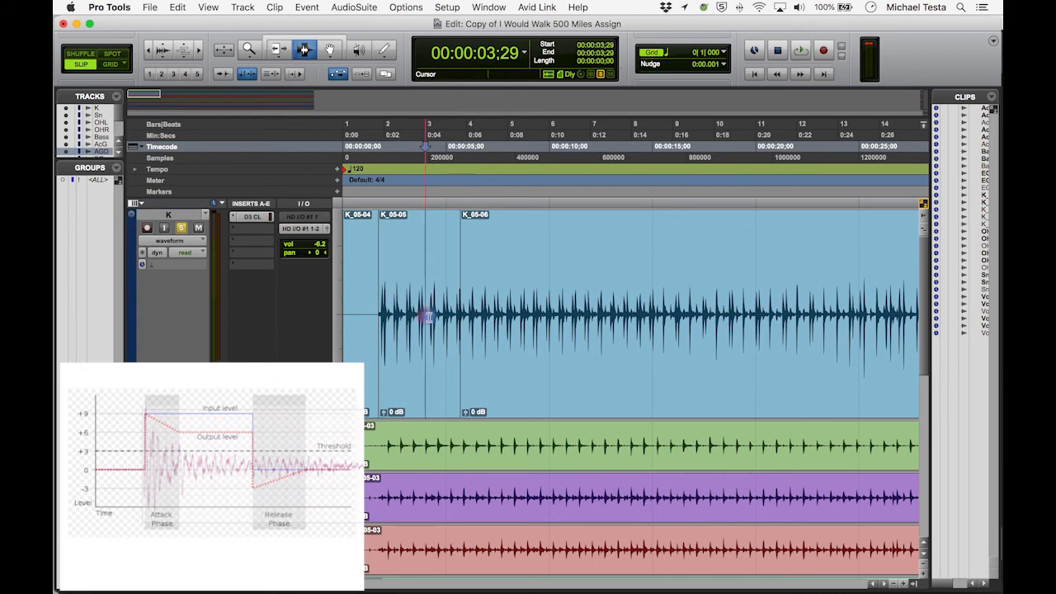
double_click(427, 315)
- Open the AudioSuite Dyn3 Compressor/Limiter clear of the selected kick clip and set its threshold to -6.0 dB
left_click(334, 6)
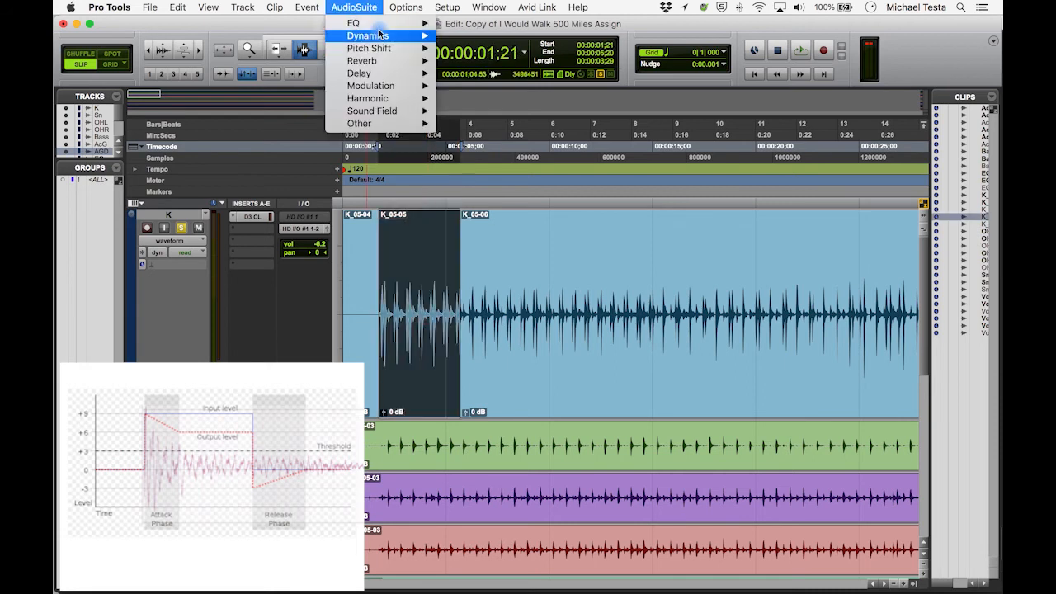
mouse_move(380, 36)
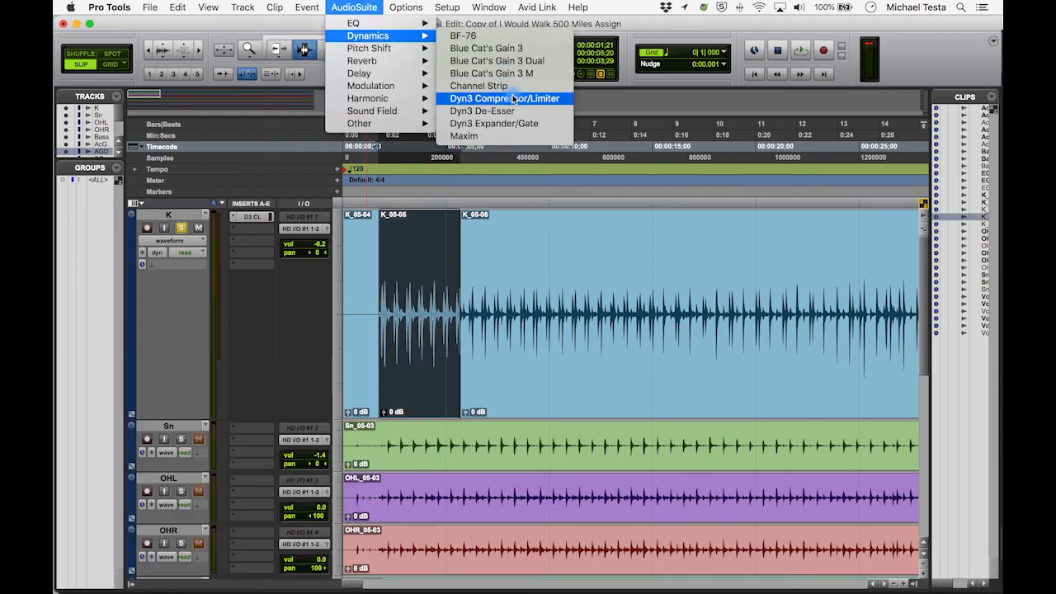
left_click(513, 98)
left_click_drag(375, 68, 797, 117)
left_click_drag(568, 311, 571, 262)
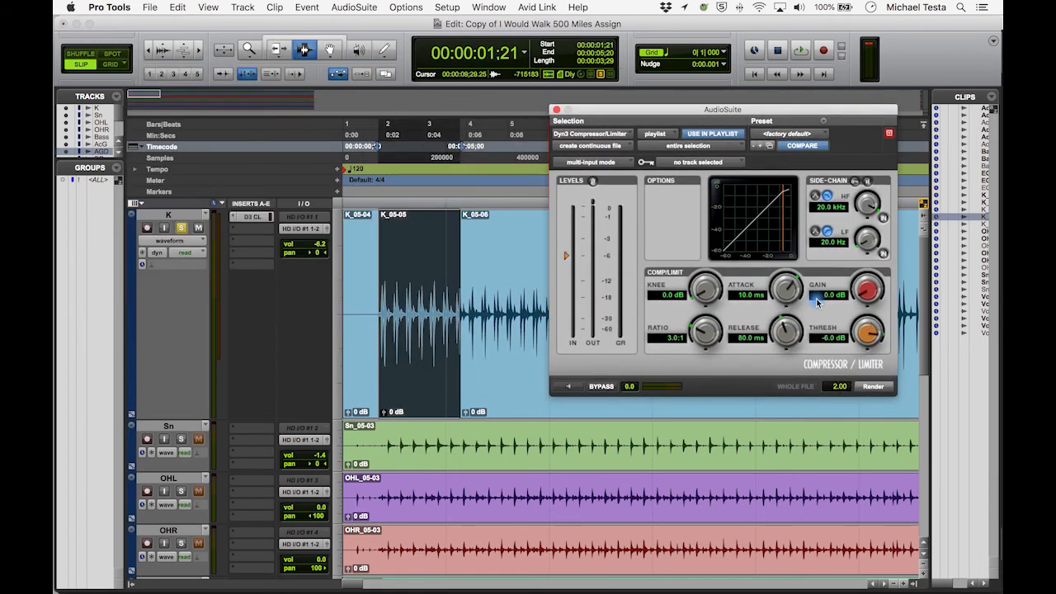
- Preview the selected kick clip in AudioSuite while setting the threshold to -5.7 dB, attack to 1.1 ms and release to 11.0 ms
key("t")
left_click_drag(677, 110, 740, 112)
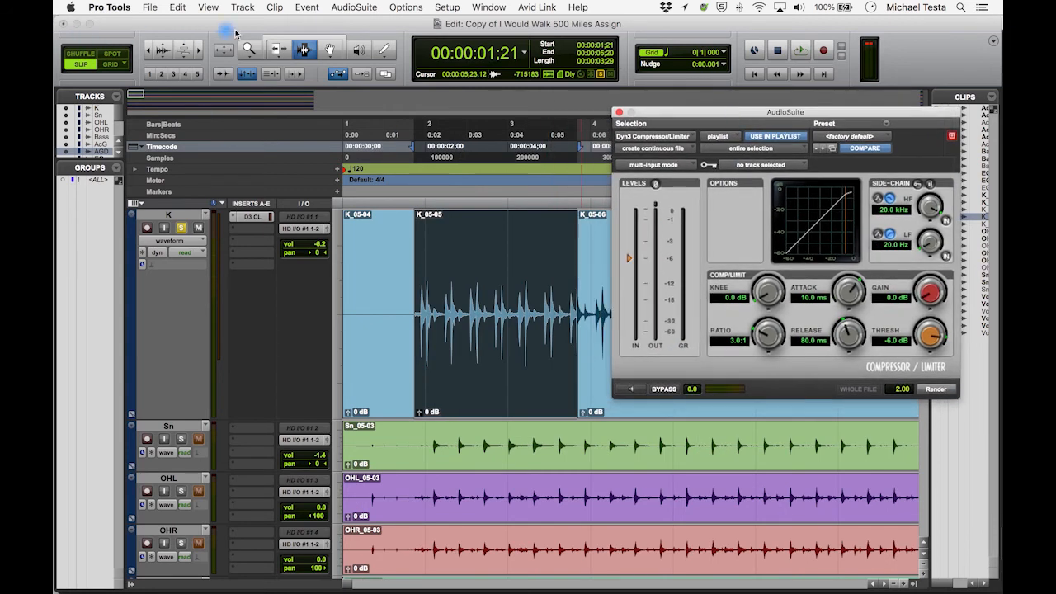
left_click(175, 51)
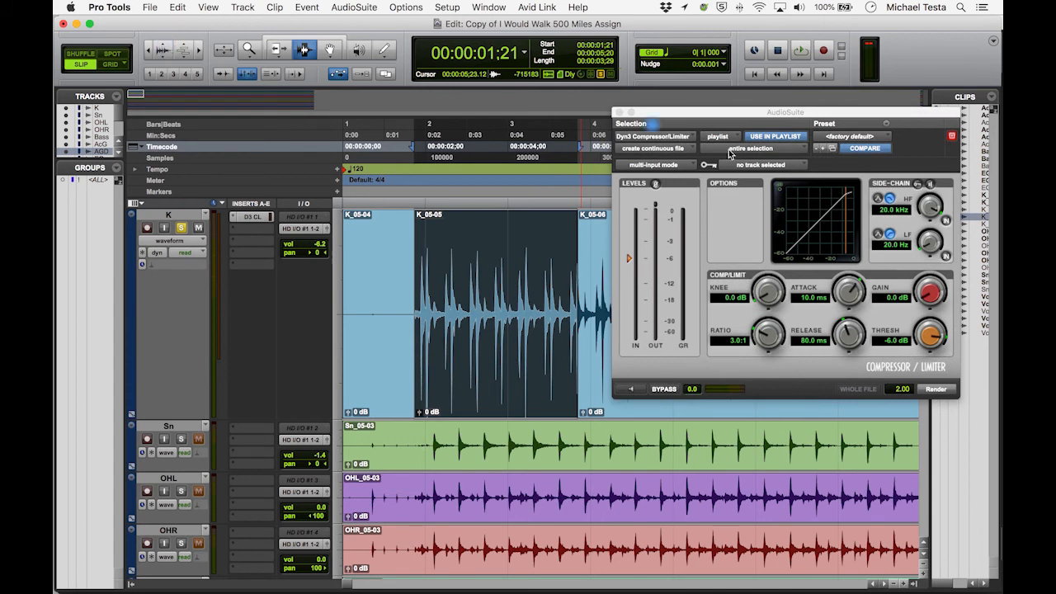
left_click(631, 389)
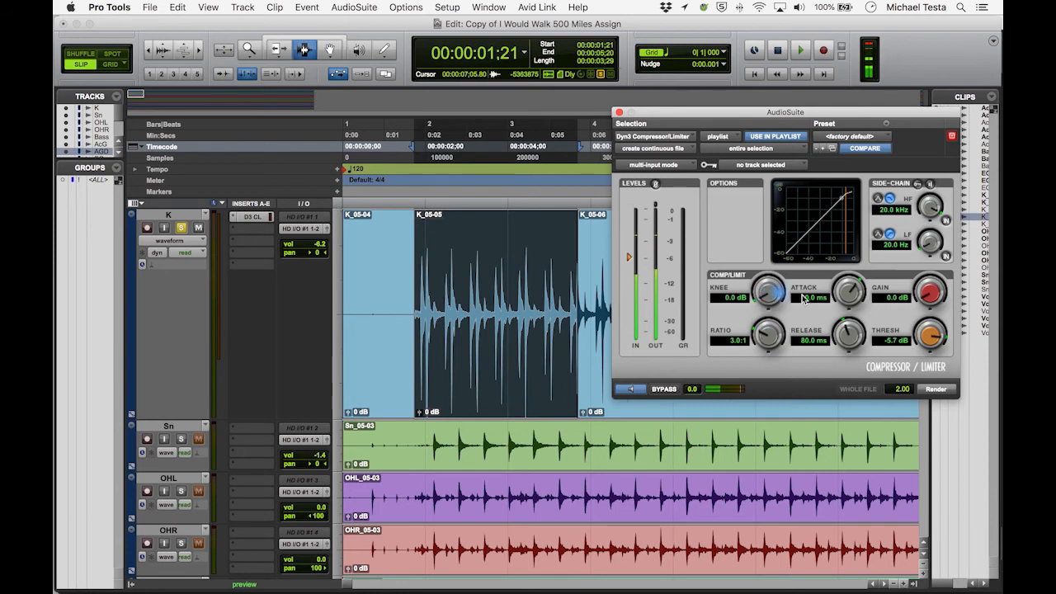
left_click_drag(845, 292, 840, 368)
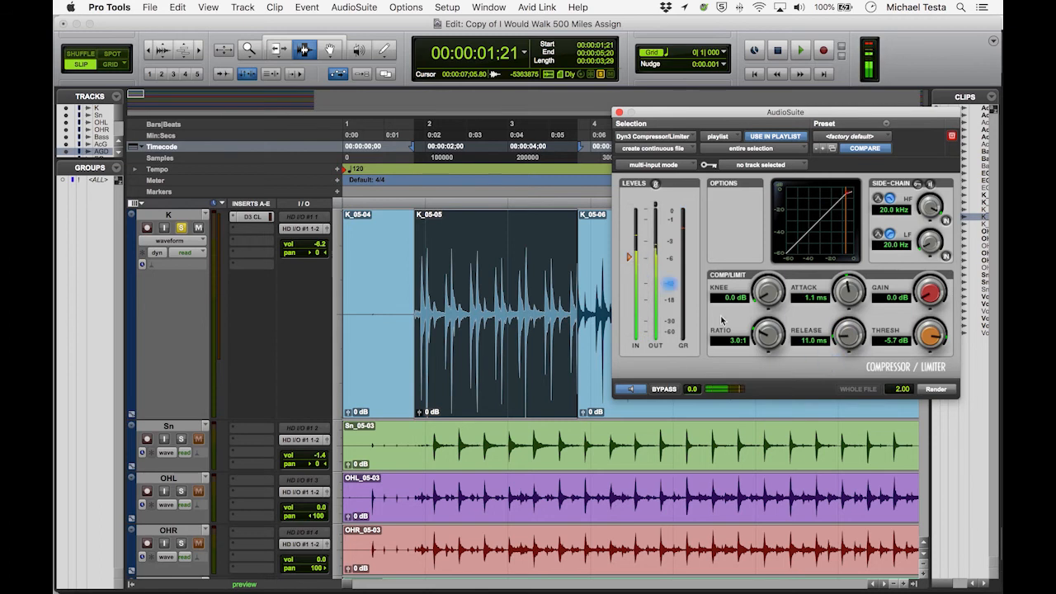
- Render the kick clip at a -5.7 dB threshold and again at -10.1 dB, undoing each render
left_click(938, 389)
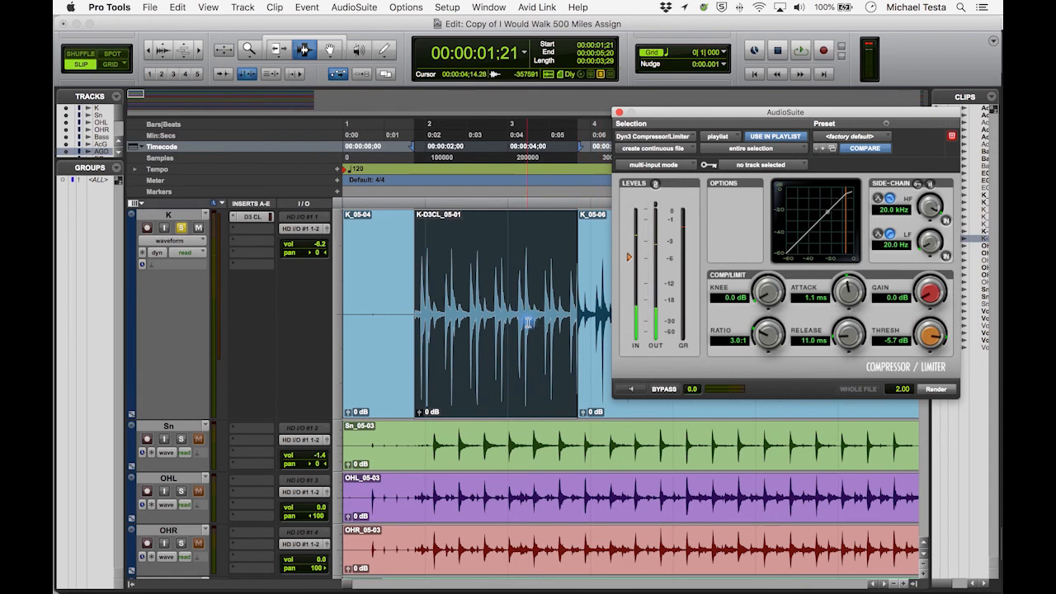
key("super+z")
left_click_drag(625, 261, 628, 277)
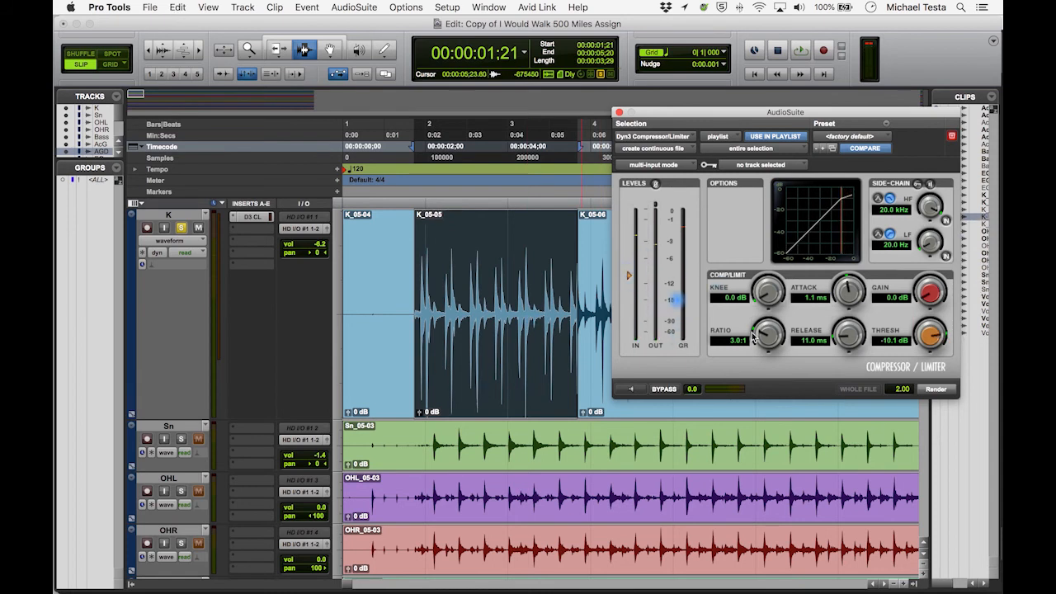
left_click(933, 389)
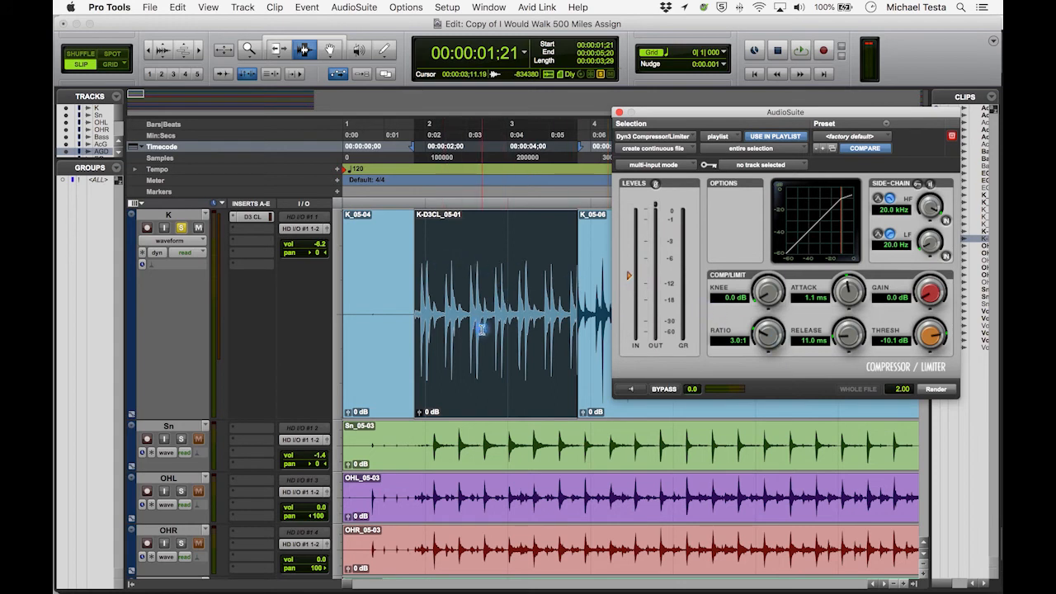
key("super+z")
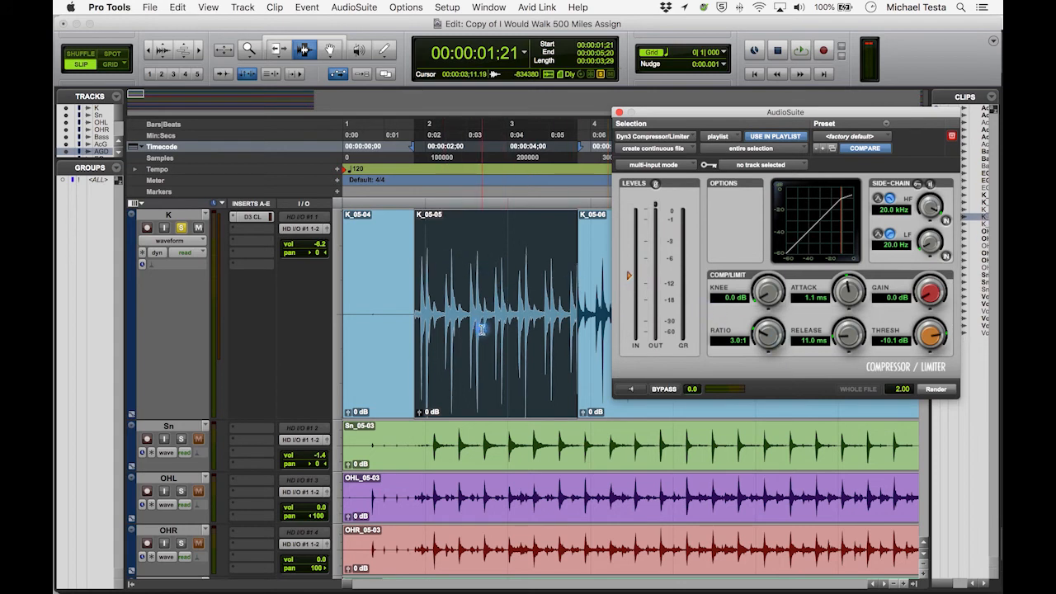
- Render the kick clip again at a -10.1 dB threshold and at -11.2 dB, undoing each render to compare the waveforms
left_click(949, 392)
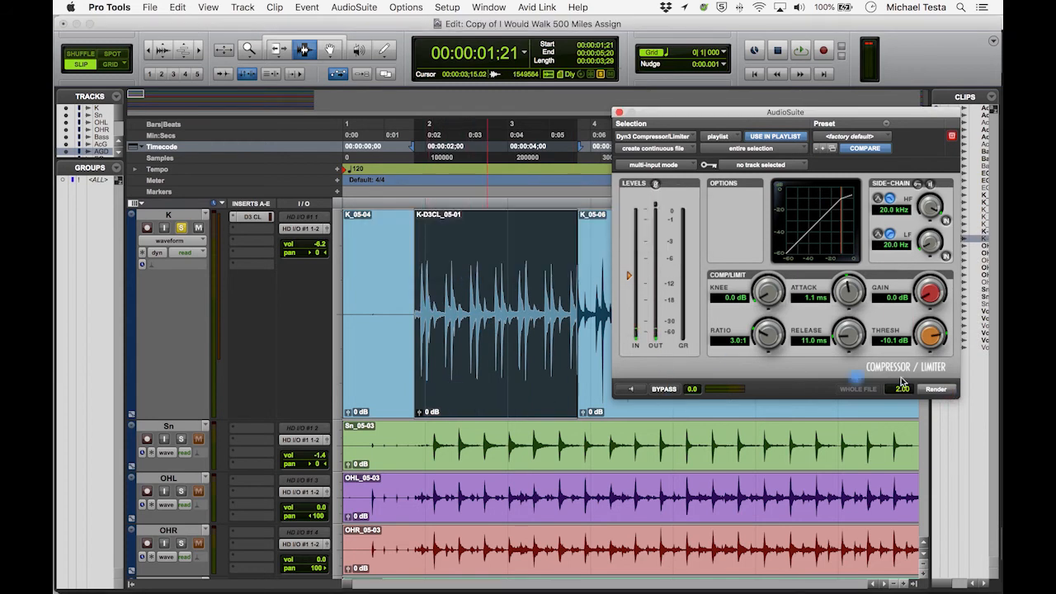
key("super+z")
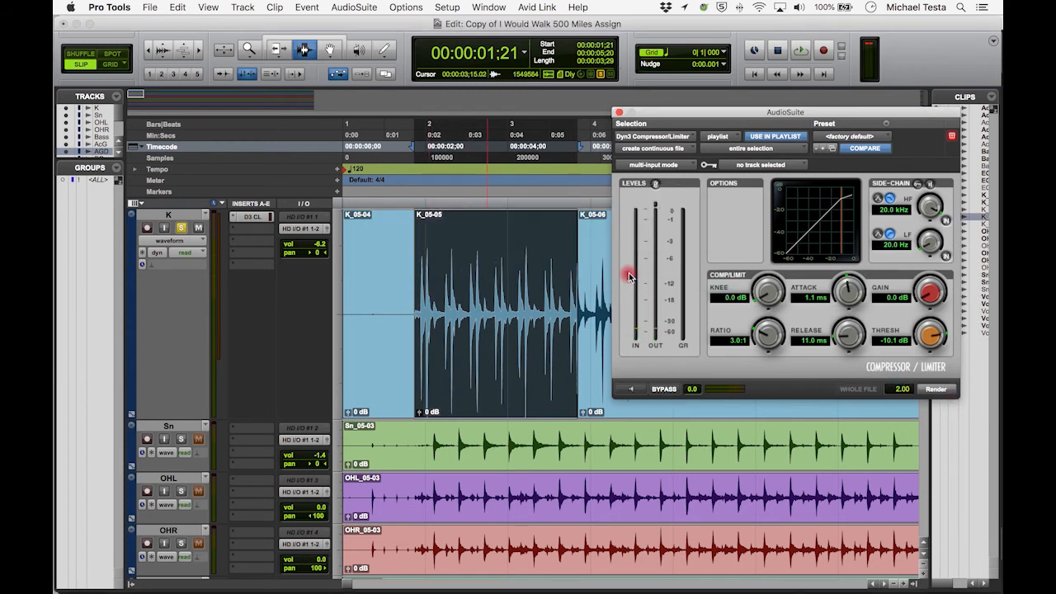
left_click(939, 390)
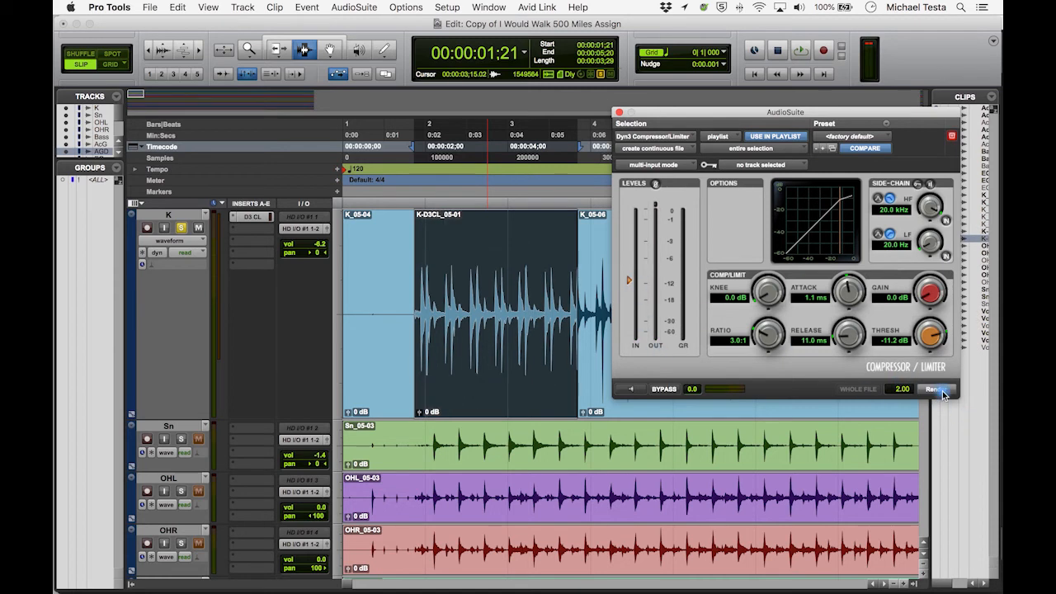
key("super+z")
- Set the threshold to -9.0 dB and render the kick clip at ratios of 4.9:1 and 9.7:1, undoing each render
left_click_drag(629, 282, 632, 275)
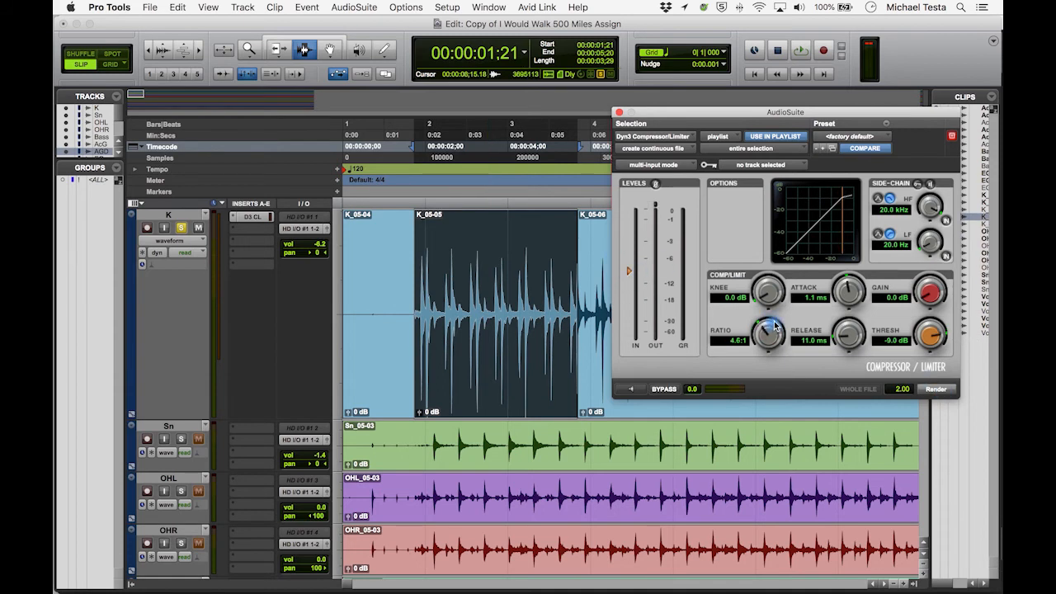
left_click(939, 388)
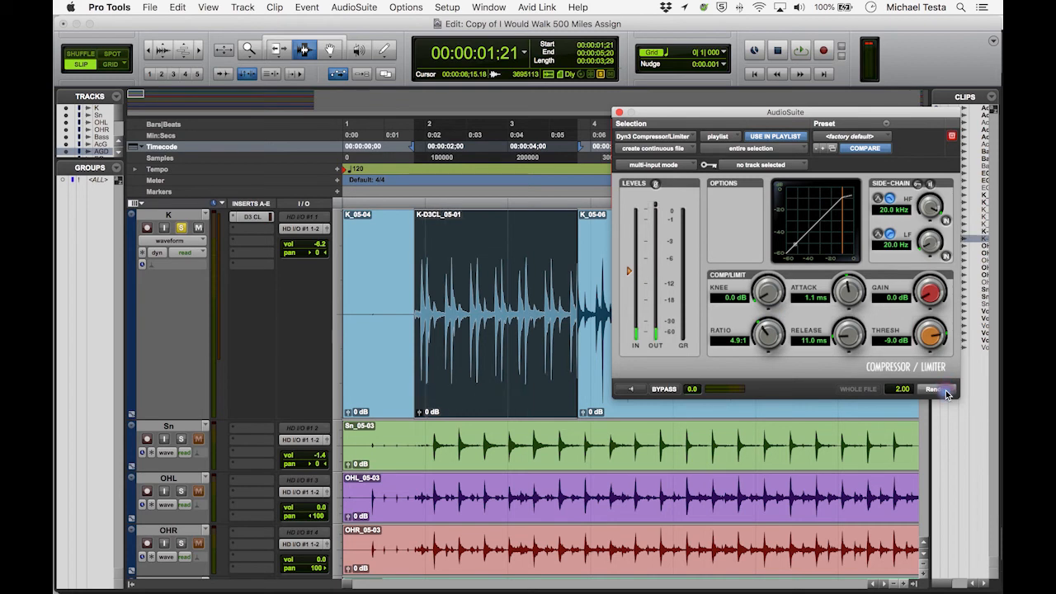
key("super+z")
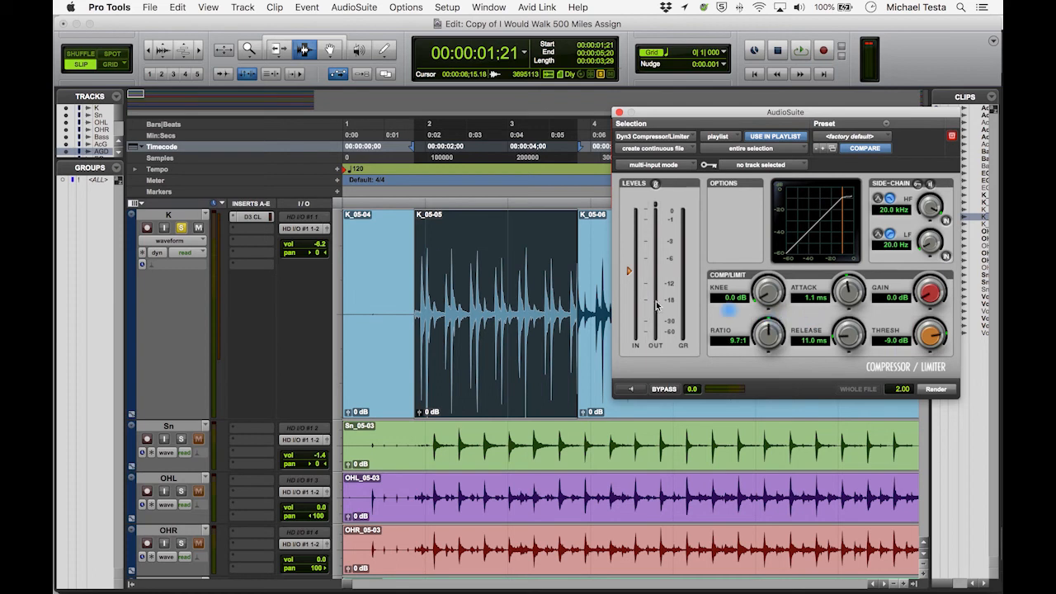
left_click(938, 390)
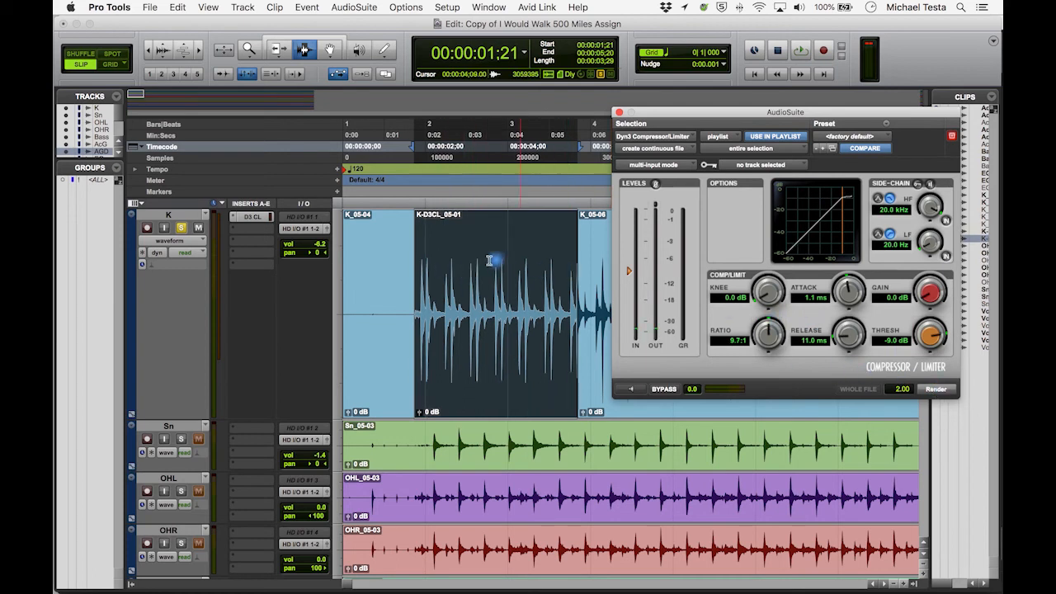
key("super+z")
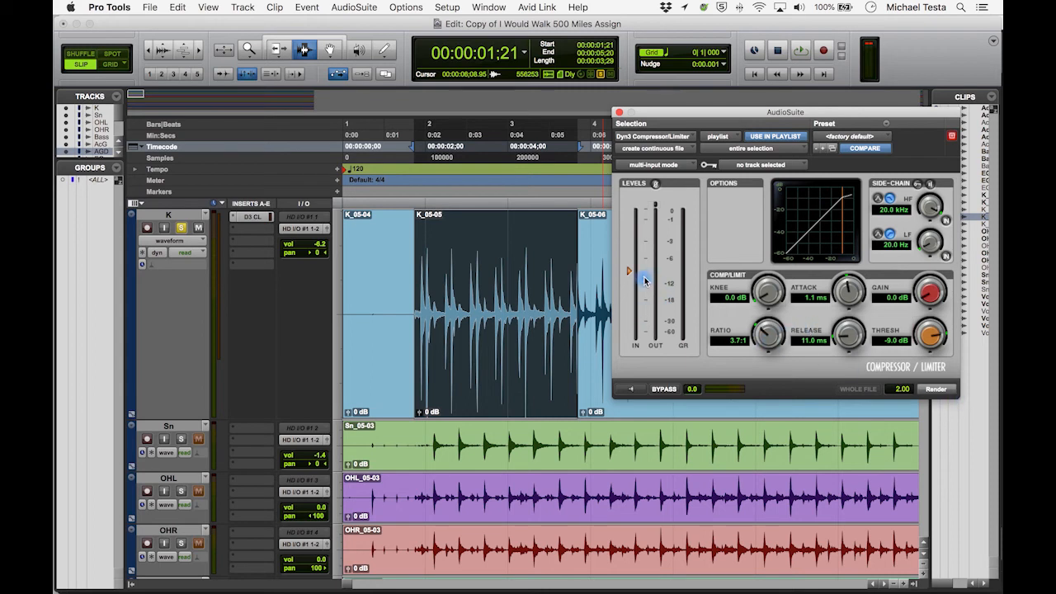
- Render the kick clip at a 3.7:1 ratio and -10.2 dB threshold, undo the render and close the AudioSuite window
left_click(935, 392)
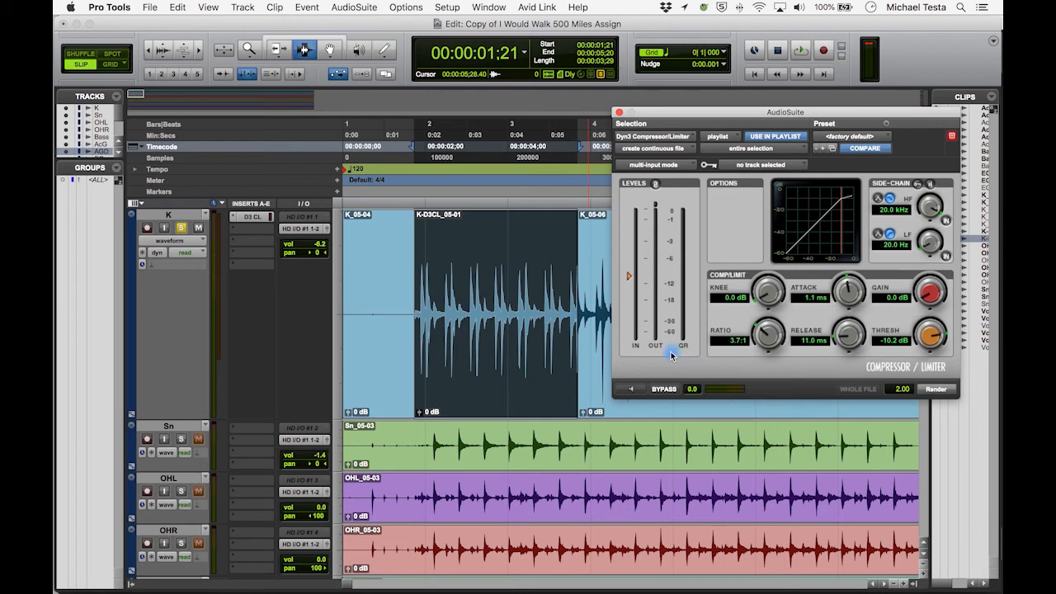
key("super+z")
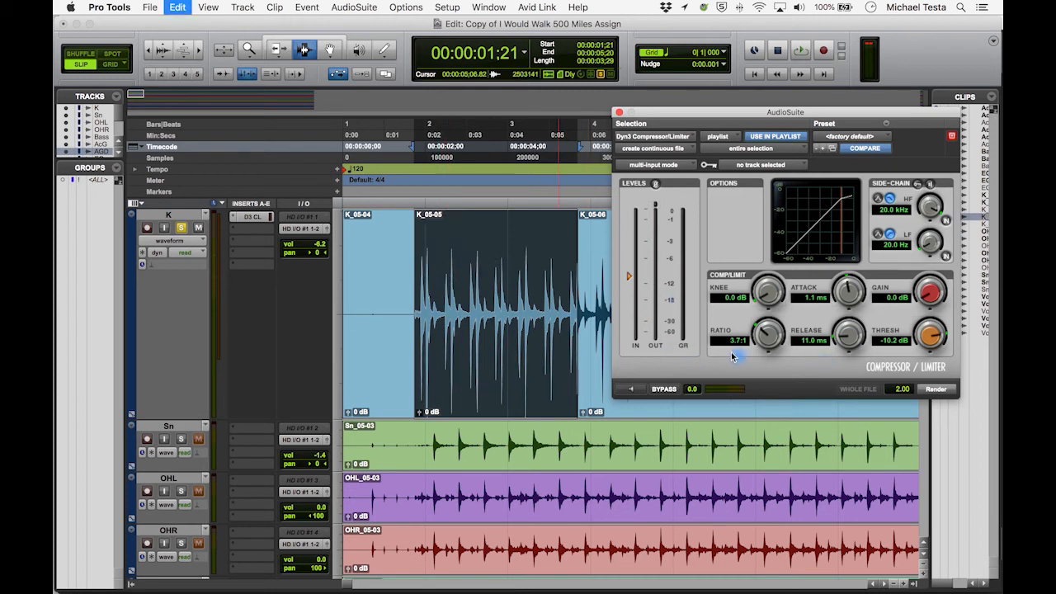
left_click(617, 114)
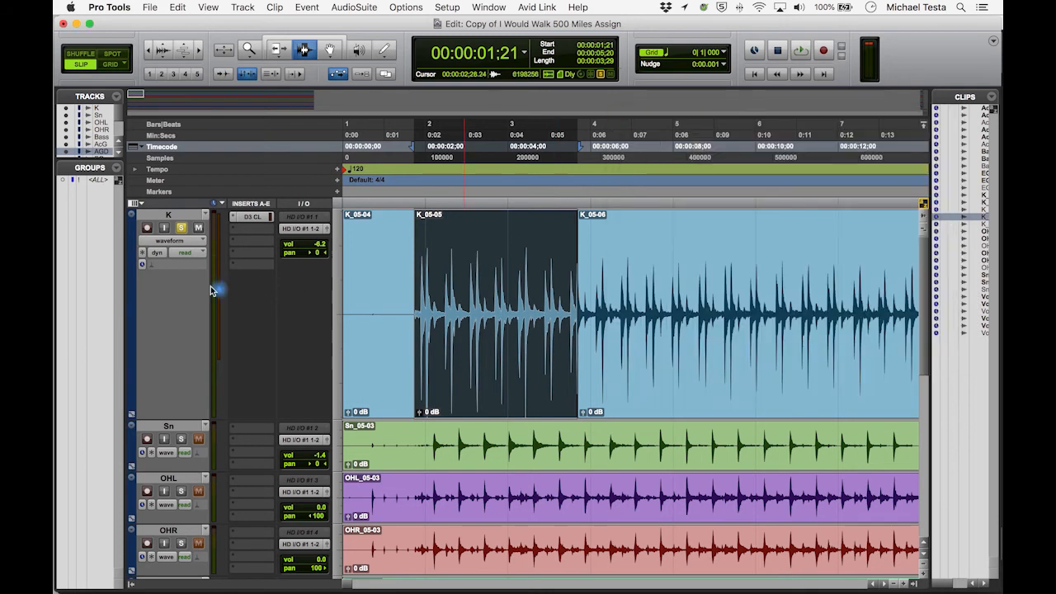
- Play the soloed kick from the start of its first hits and reopen its inserted compressor to check the meters during playback
left_click(181, 228)
key("space")
left_click(420, 309)
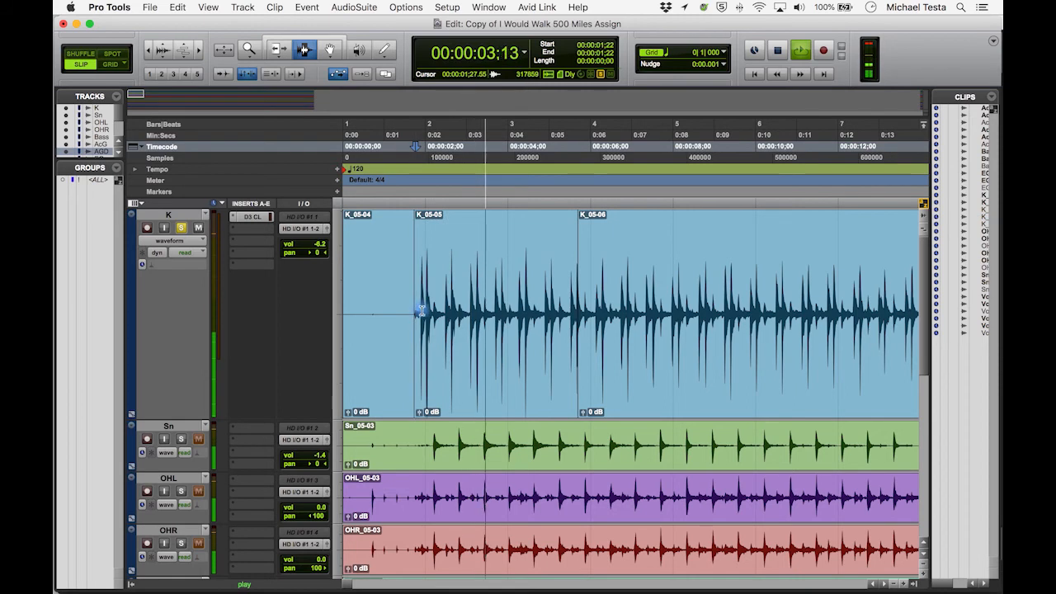
left_click(251, 216)
key("space")
key("space")
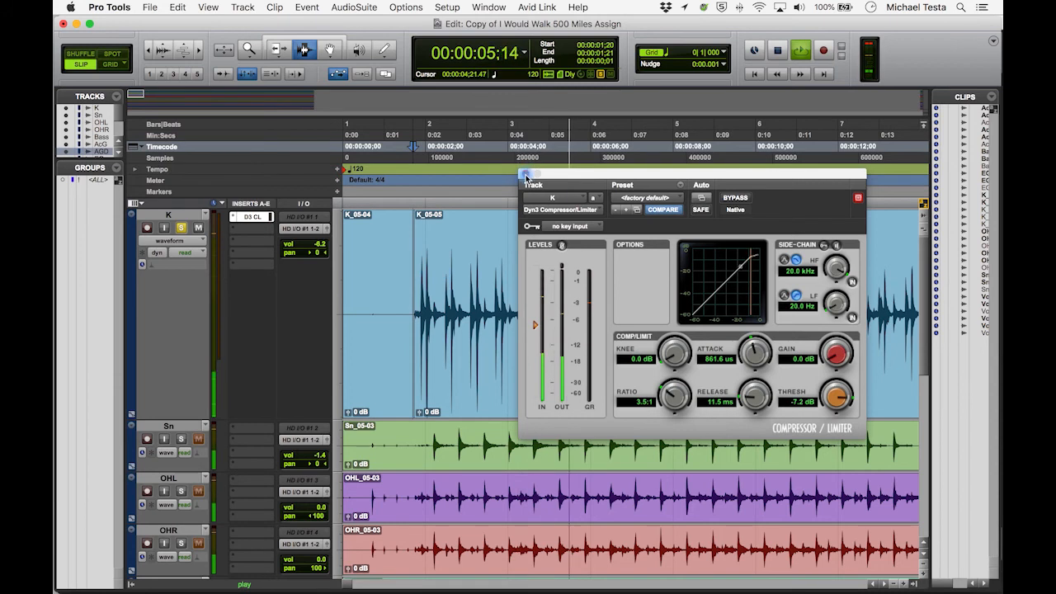
- Reposition the kick's compressor window and restart playback from just before the first kick hits
left_click_drag(588, 177, 673, 207)
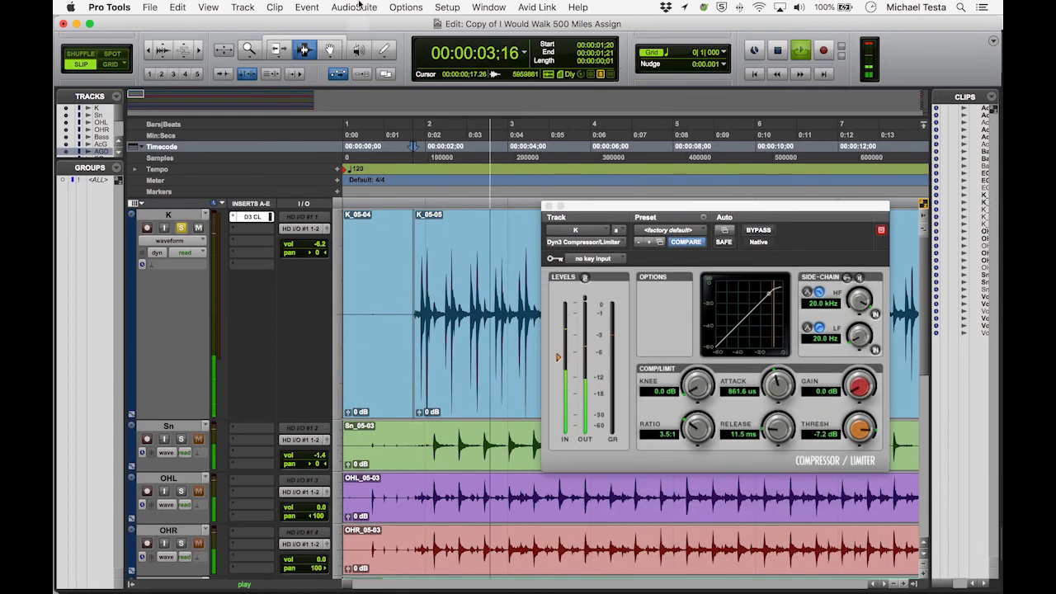
left_click(355, 7)
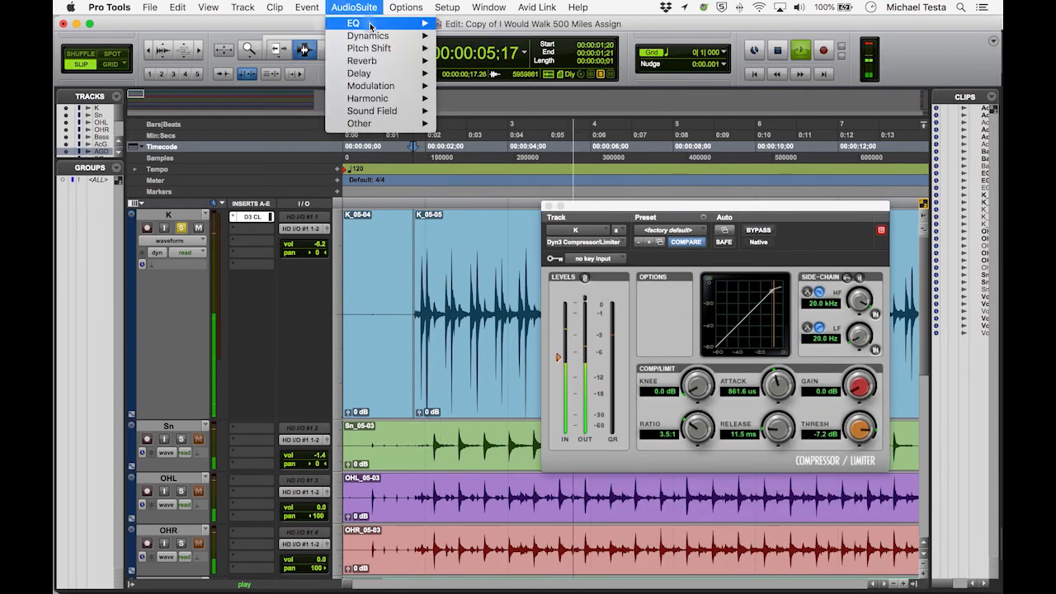
left_click(641, 216)
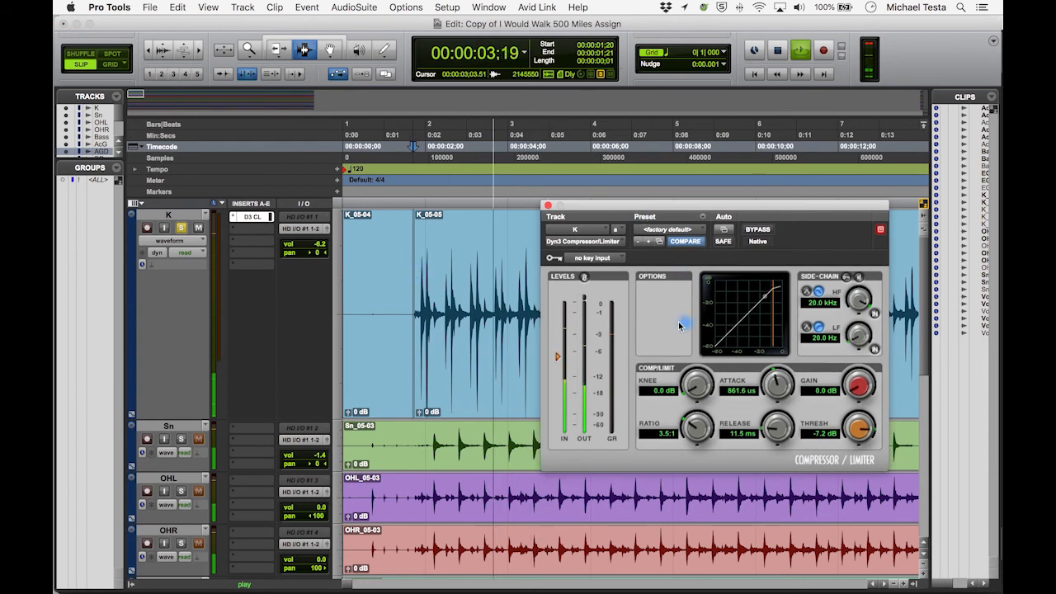
left_click_drag(697, 208, 608, 139)
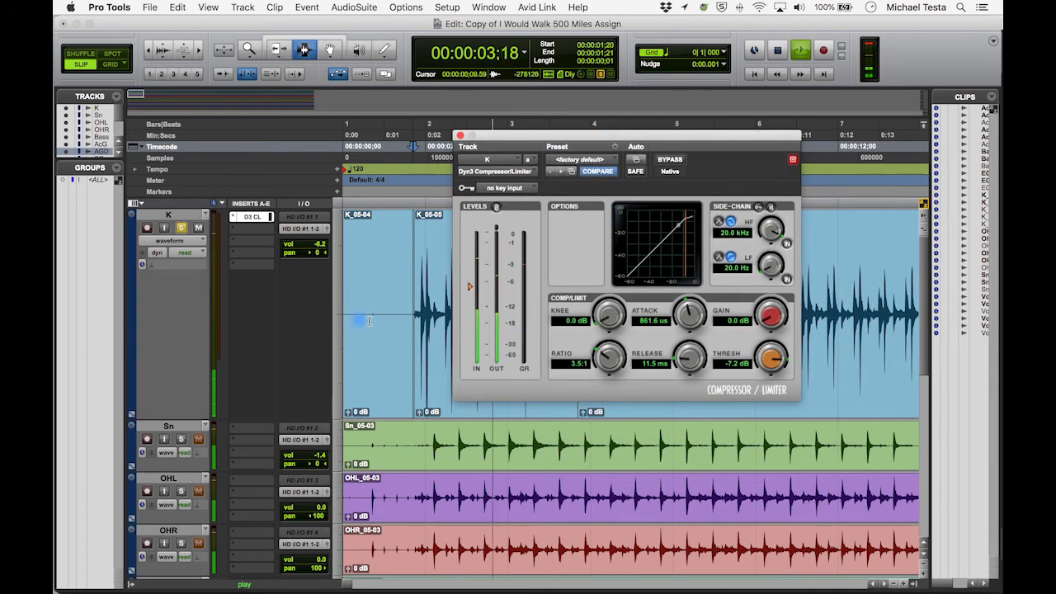
left_click(408, 322)
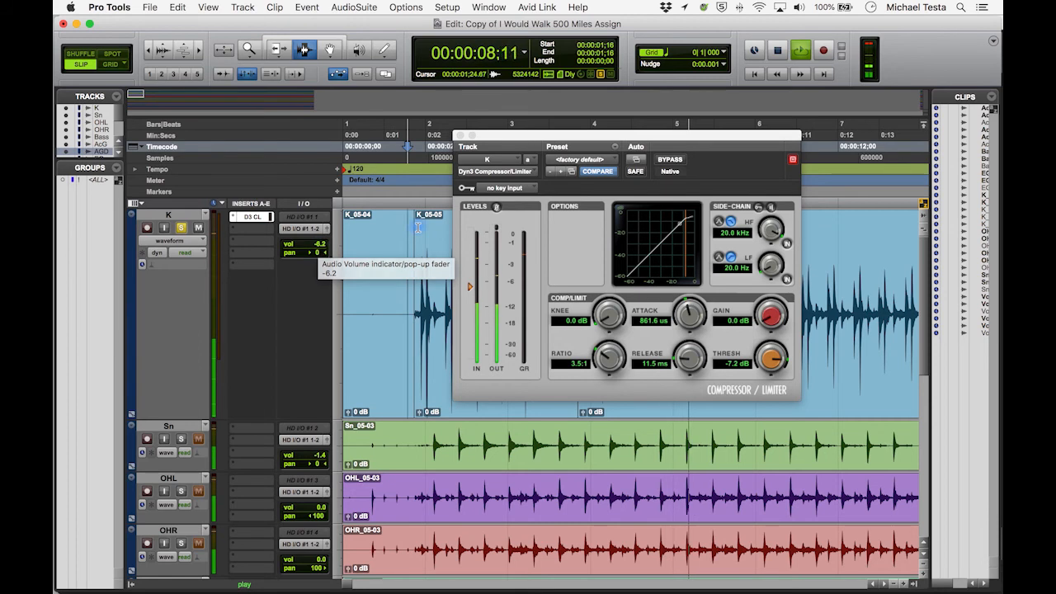
- In the Mix window, unsolo the kick, raise its fader to +1.6 dB and close its compressor window
key("super+equal")
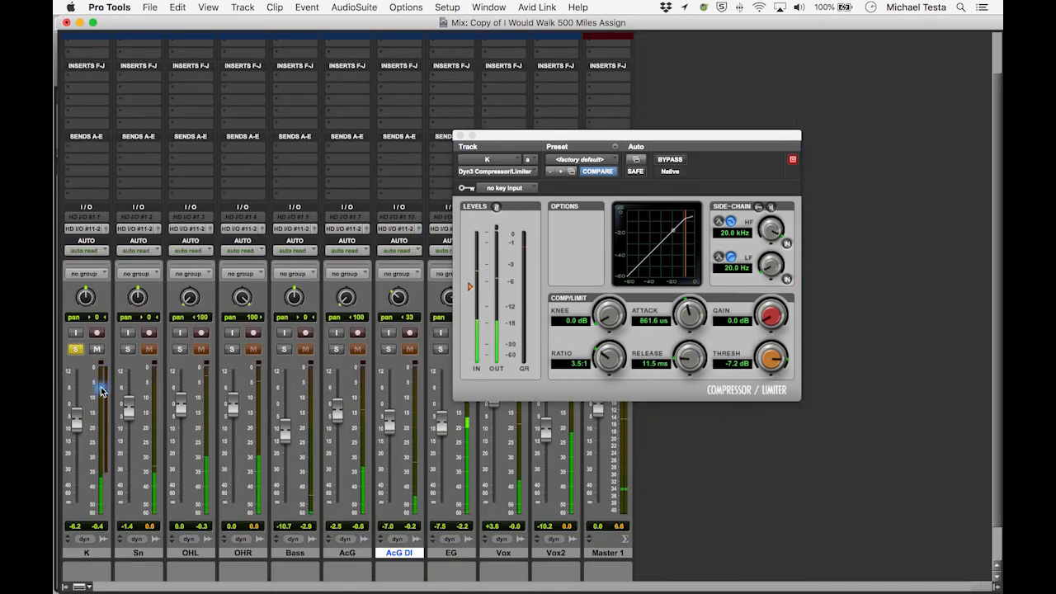
left_click(76, 349)
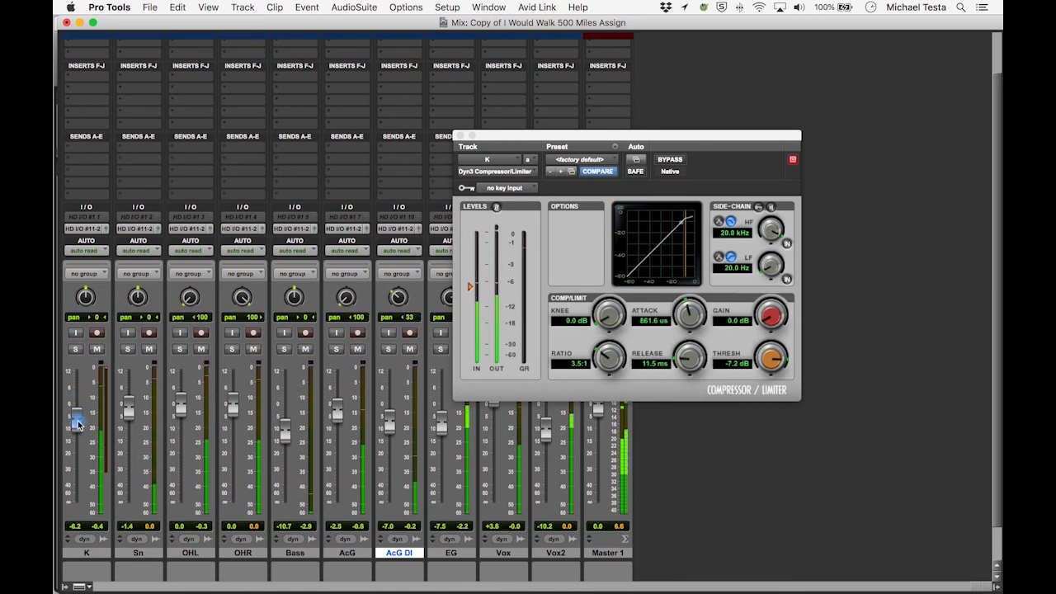
left_click_drag(78, 422, 82, 404)
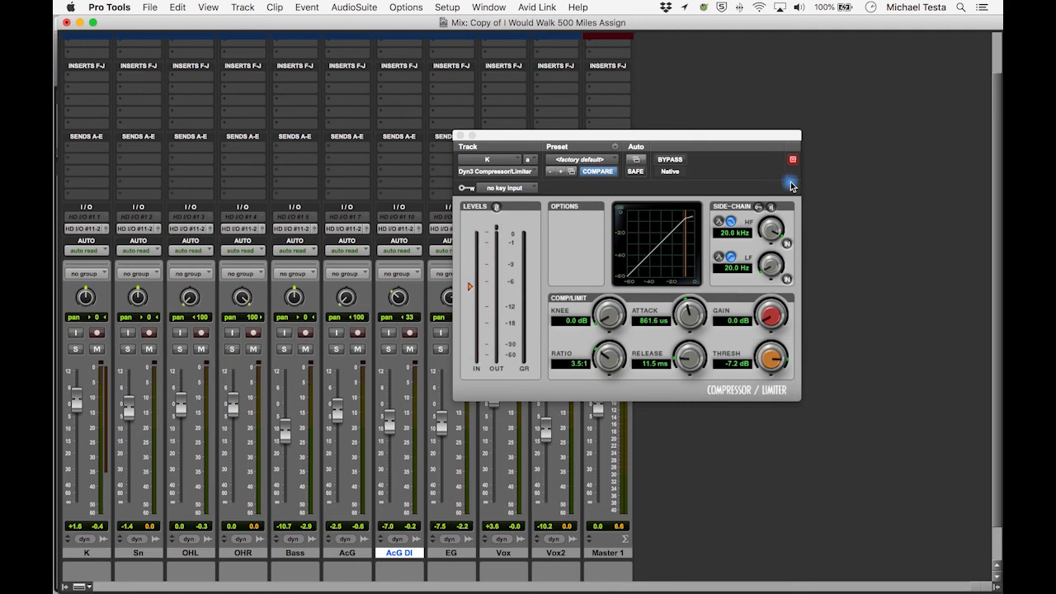
left_click(460, 135)
- Play the full mix and check the track and master level meters with the kick's new level
scroll(190, 343, "up", 2)
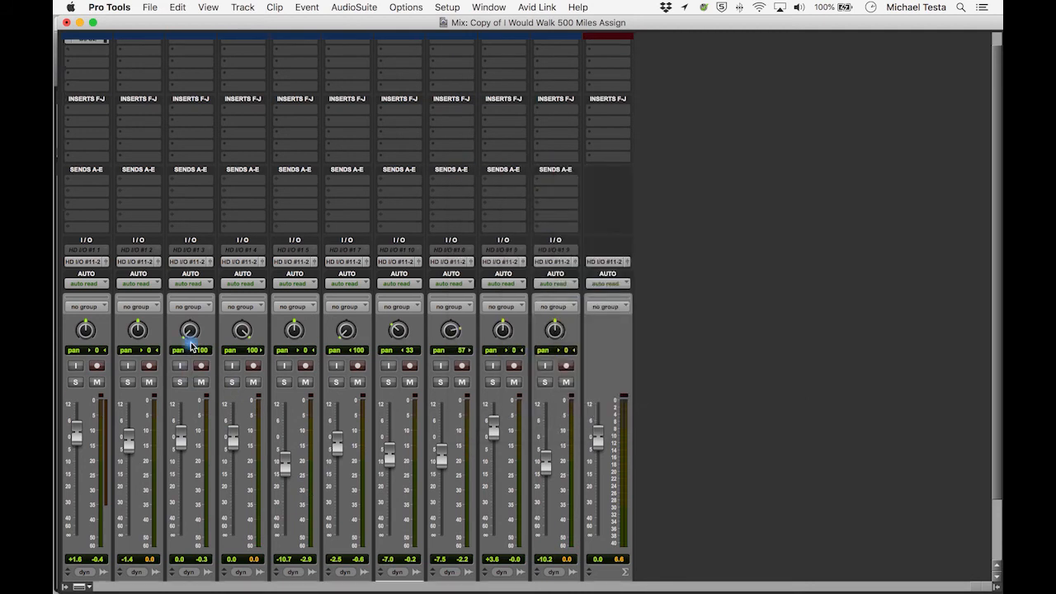
scroll(190, 347, "down", 3)
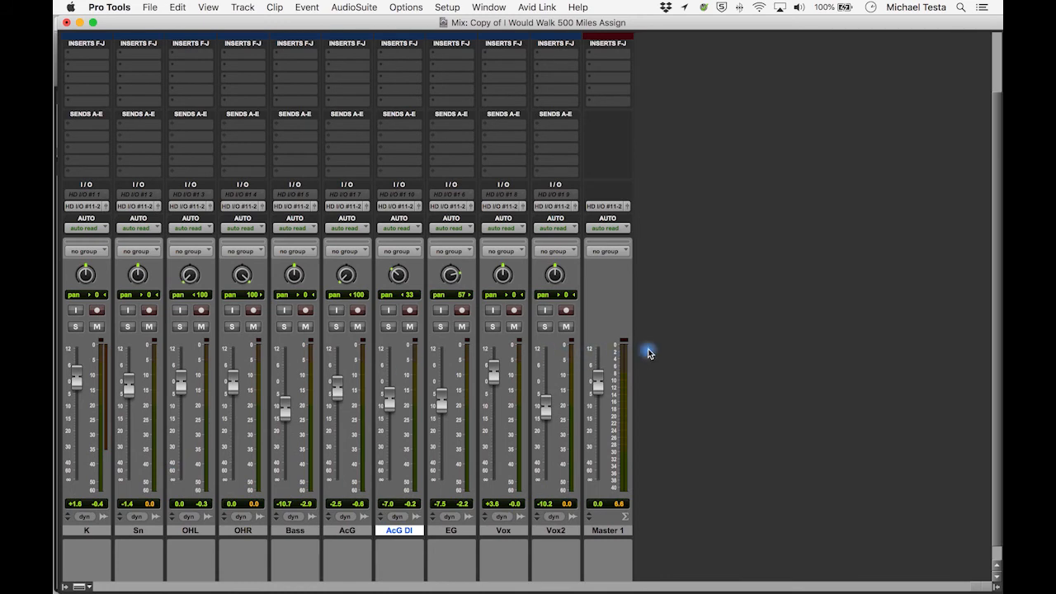
key("space")
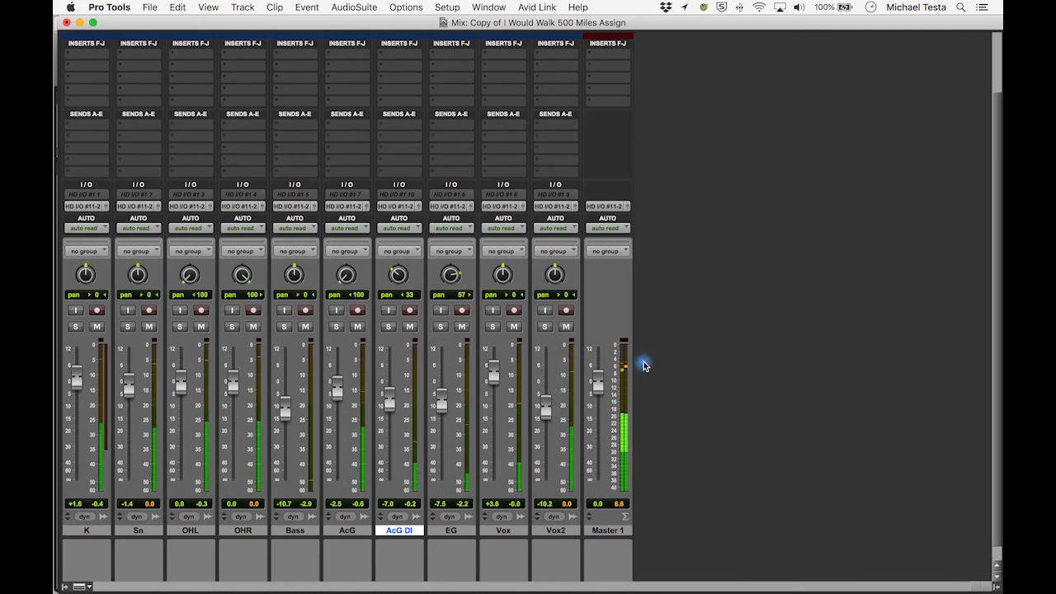
key("space")
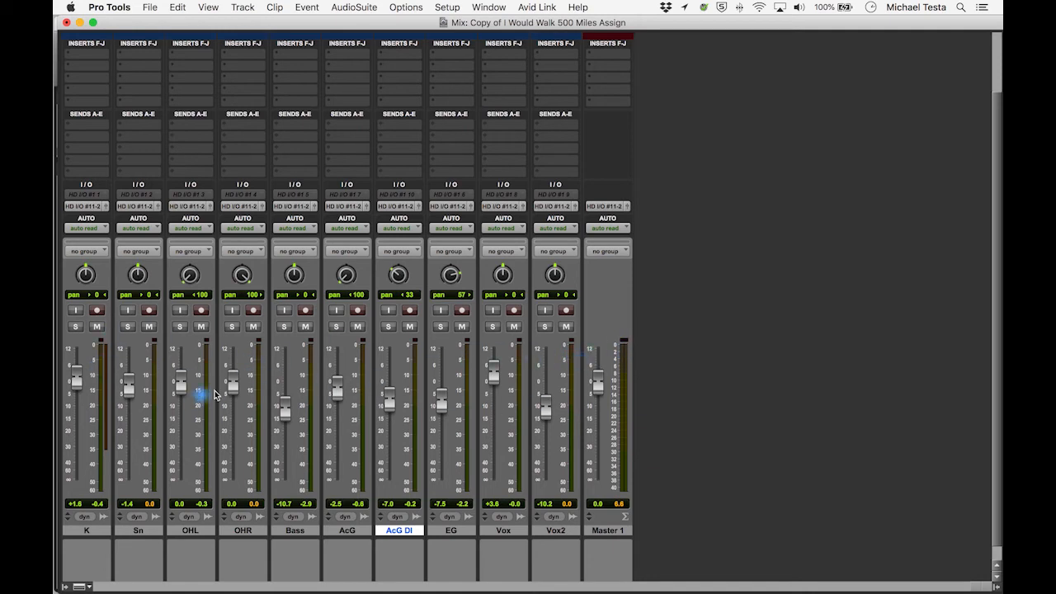
key("space")
key("space")
- Insert a mono Dyn3 Compressor/Limiter in the snare track's first insert slot
scroll(134, 208, "up", 5)
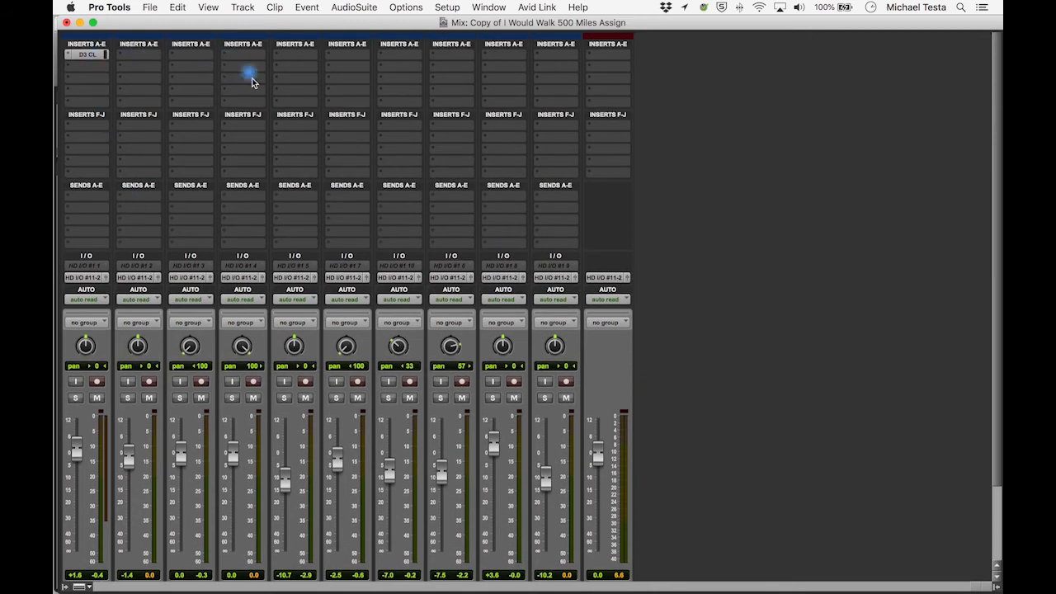
scroll(311, 191, "down", 5)
scroll(311, 192, "up", 3)
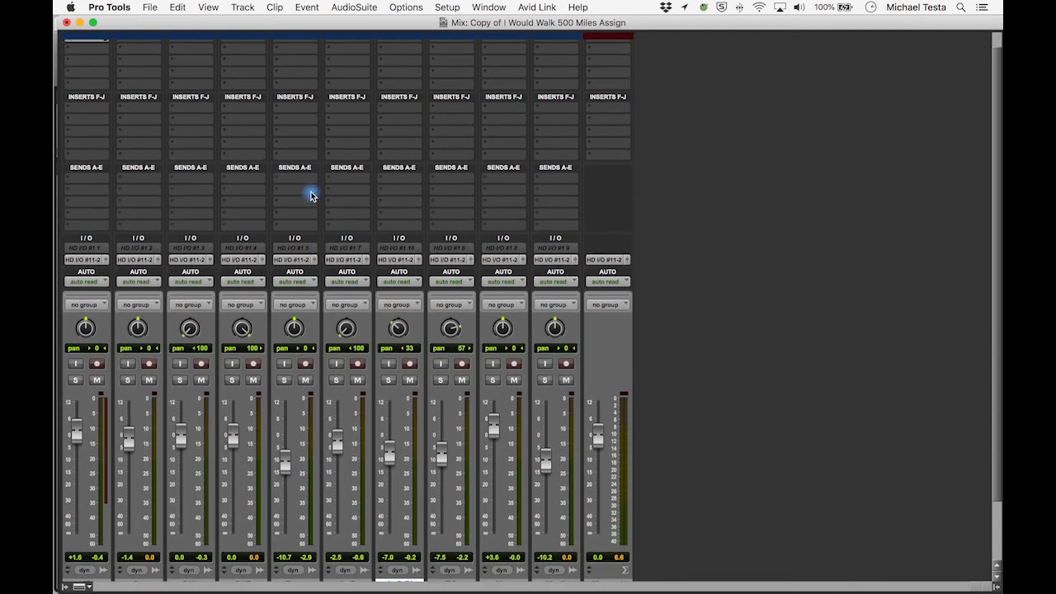
scroll(304, 175, "up", 1)
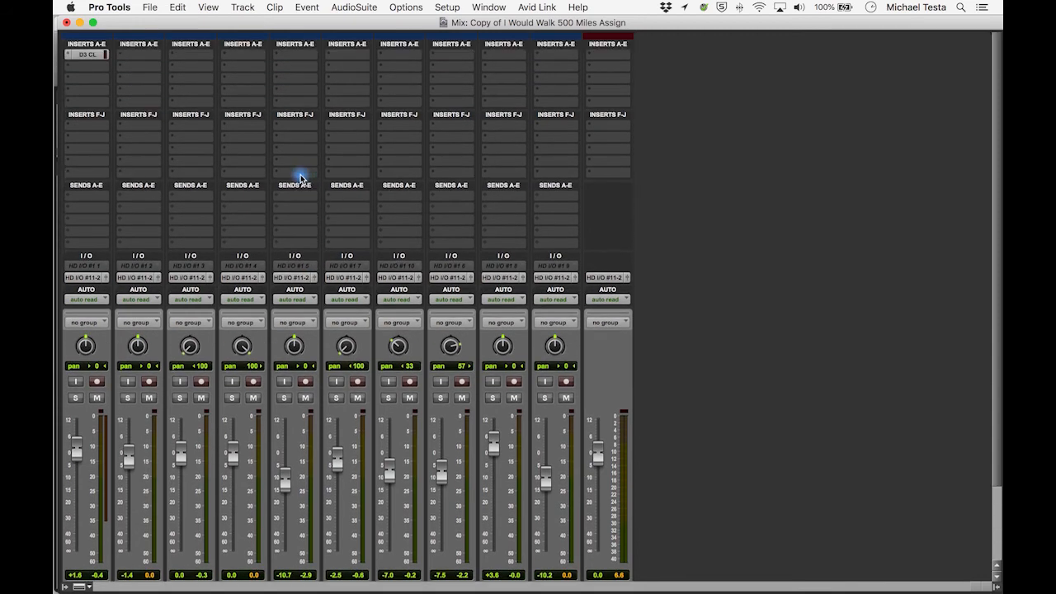
left_click(132, 63)
mouse_move(196, 55)
mouse_move(315, 69)
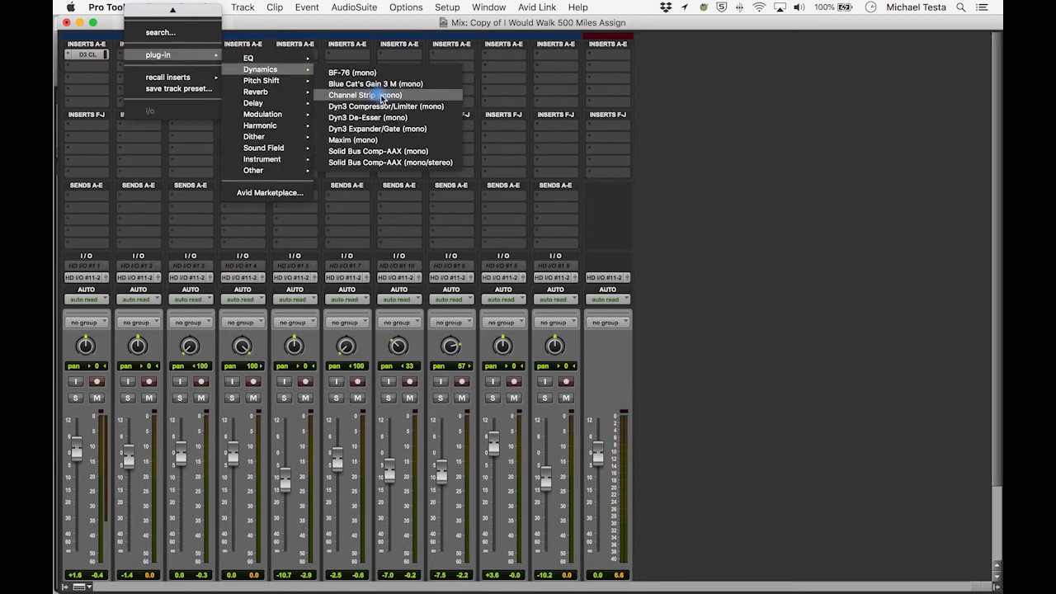
left_click(429, 105)
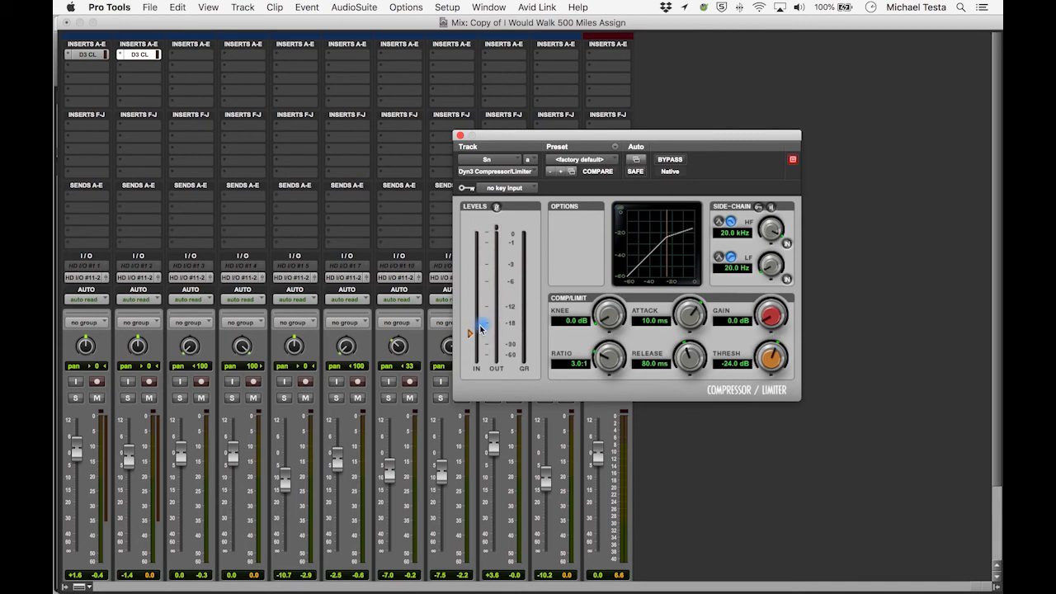
- Solo the snare and set its compressor to -6.7 dB threshold, 3.1:1 ratio, 1.1 ms attack, 55.5 ms release and 1.8 dB gain
left_click(127, 398)
left_click_drag(470, 333, 471, 288)
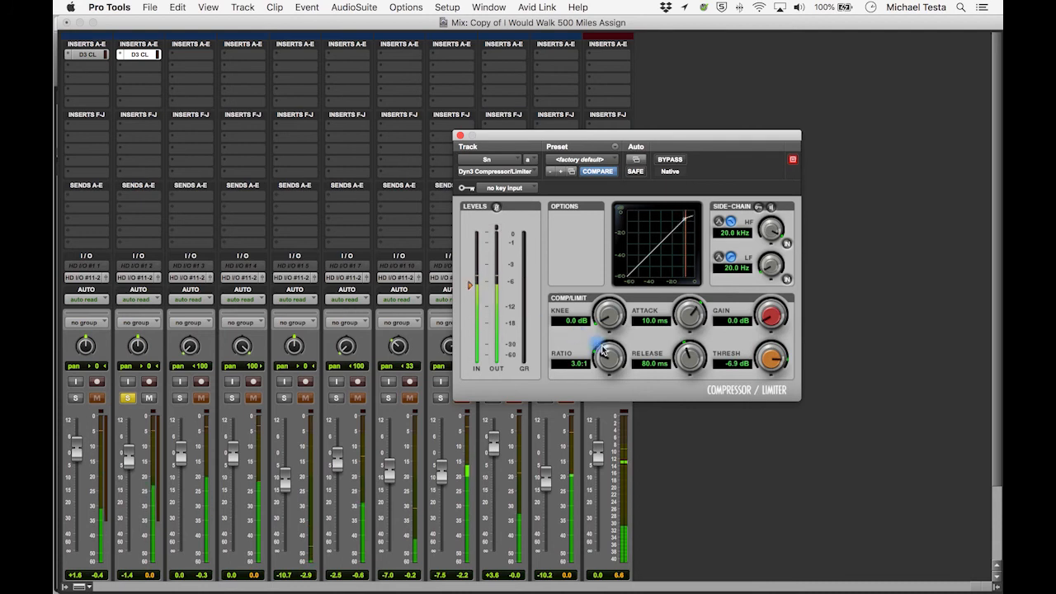
left_click_drag(675, 321, 678, 379)
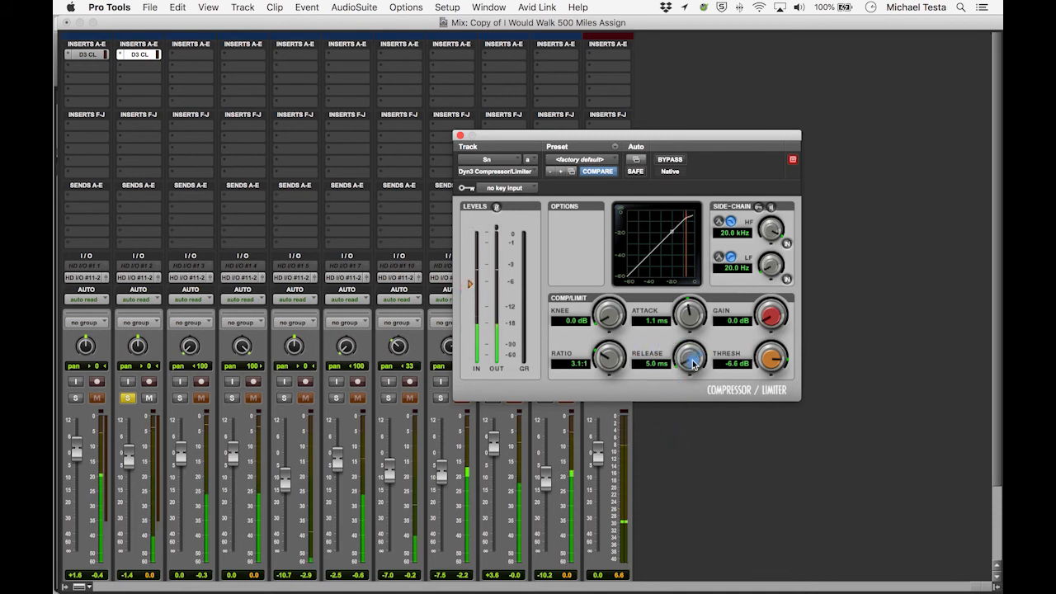
left_click_drag(694, 356, 719, 323)
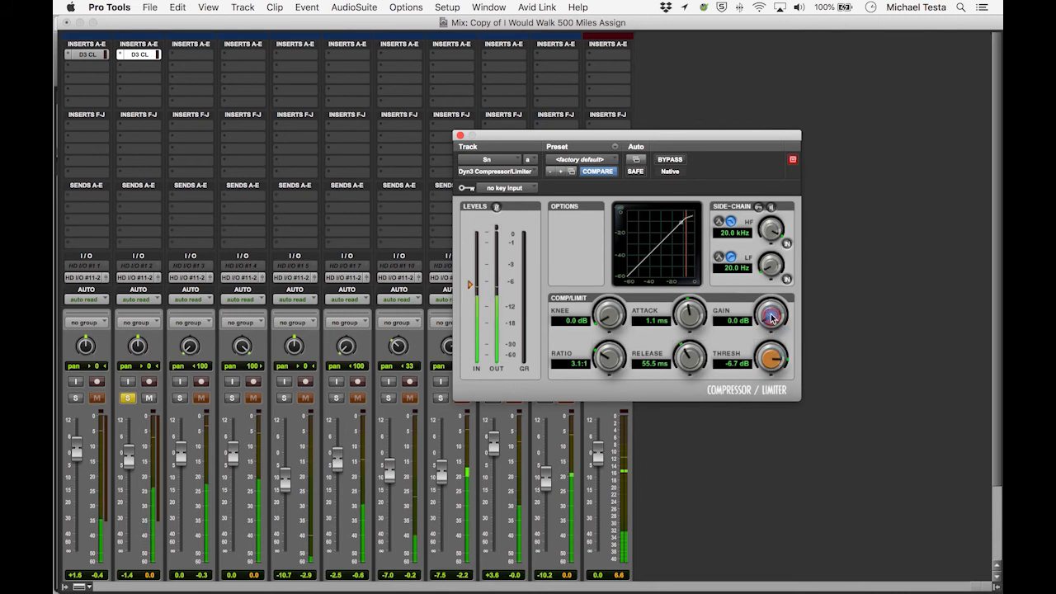
left_click_drag(772, 317, 772, 310)
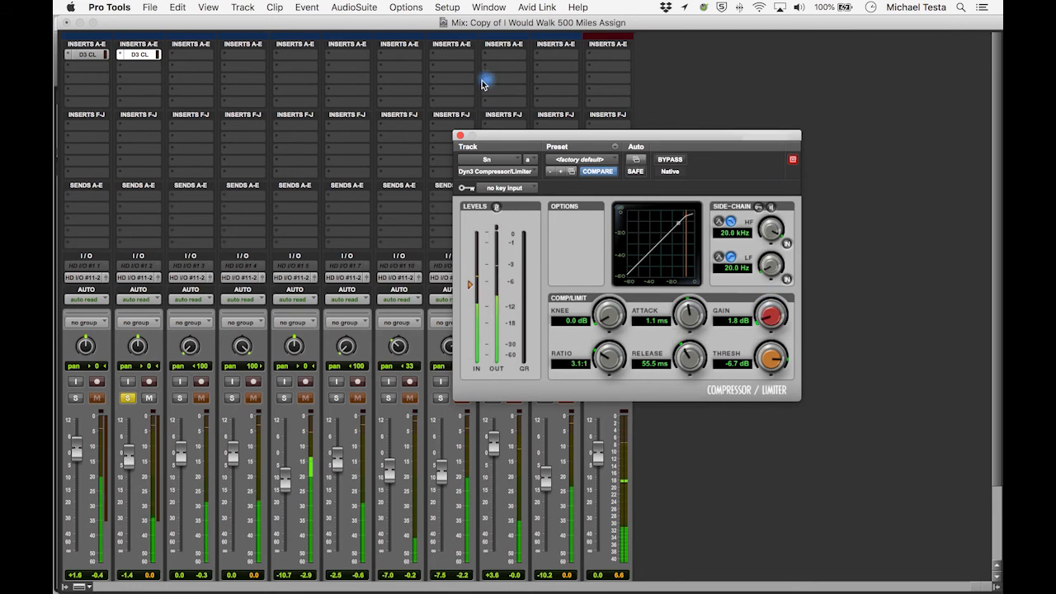
left_click(460, 135)
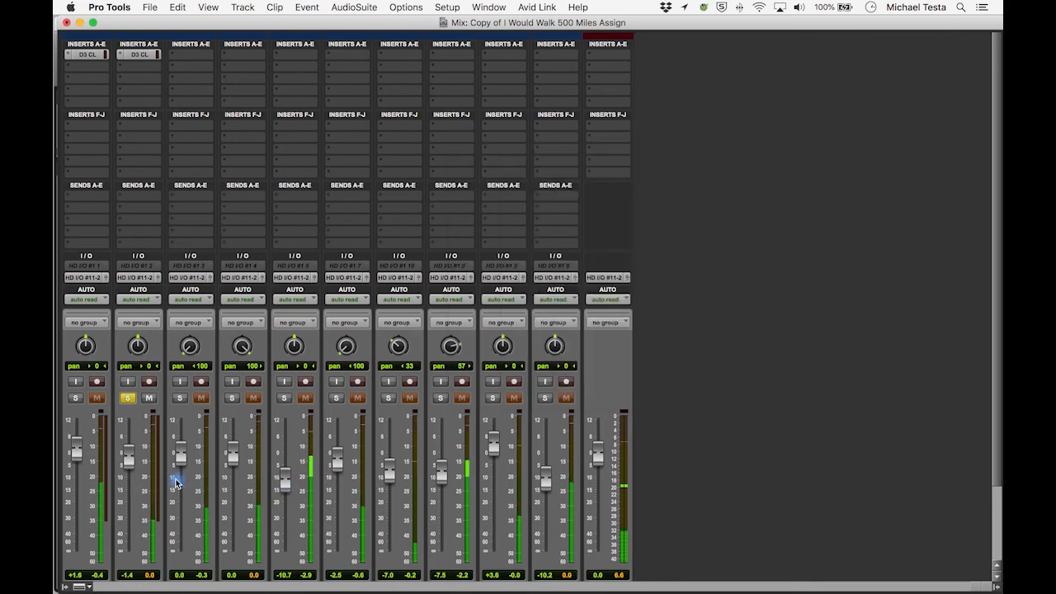
- Unsolo the snare, balance its fader at +1.6 dB against the full mix and clear the master clip indicator
left_click_drag(130, 459, 132, 453)
left_click(128, 399)
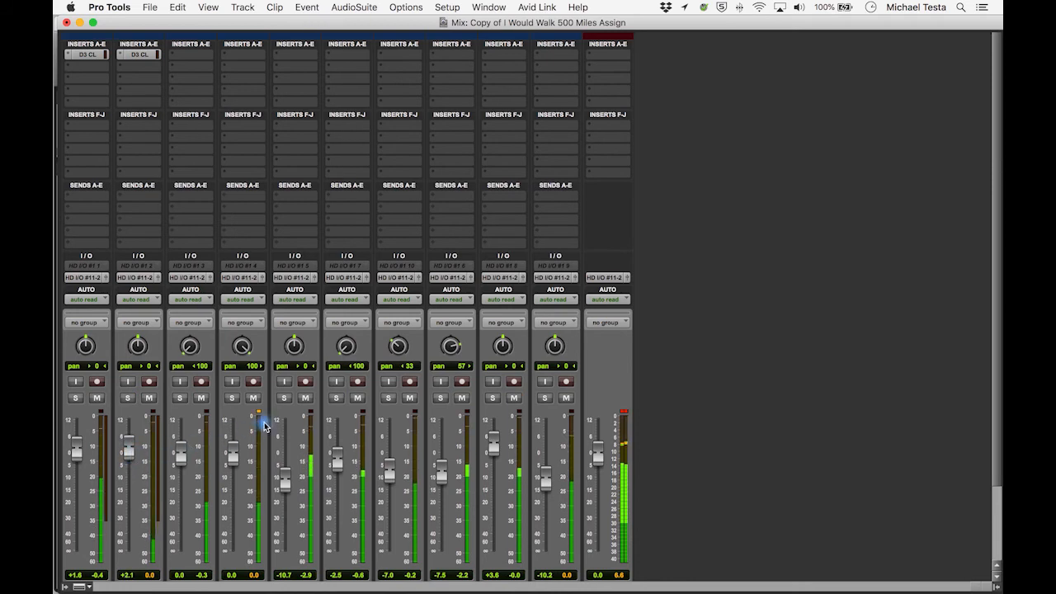
left_click(627, 411)
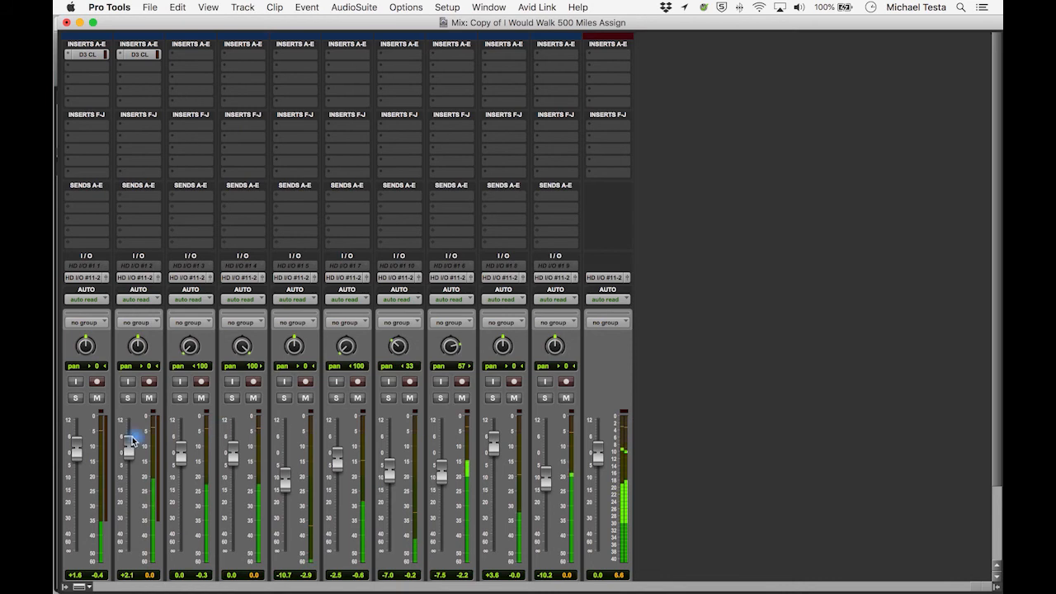
left_click_drag(127, 448, 128, 450)
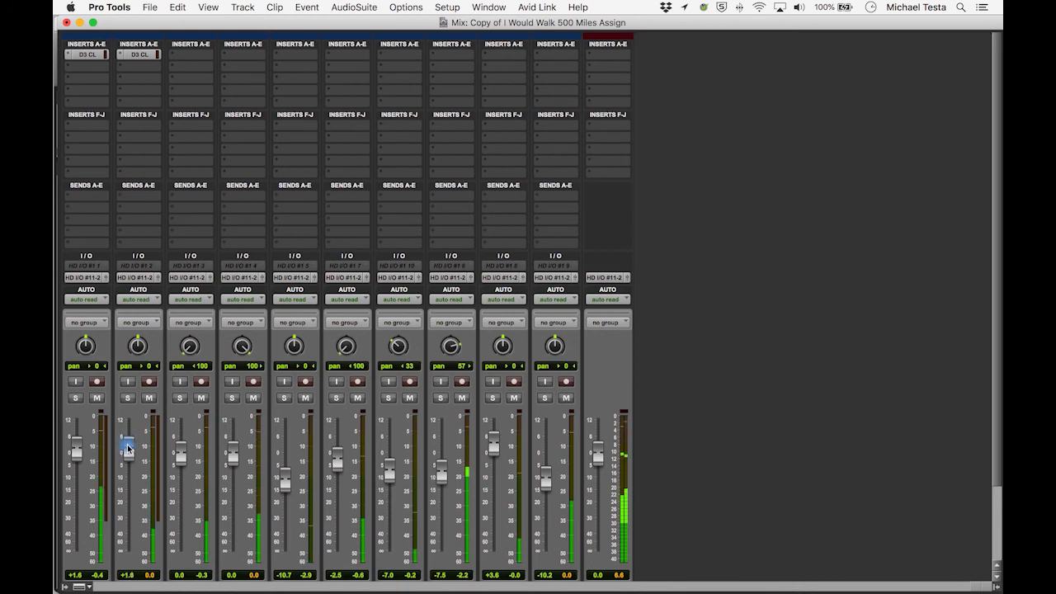
key("space")
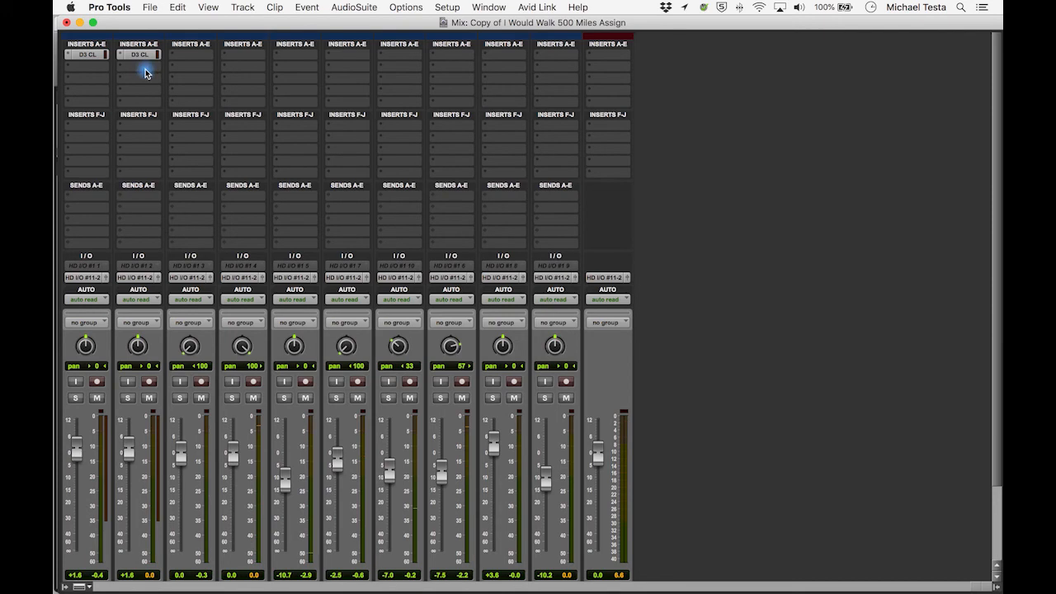
- Insert a mono Mod Delay III in the snare track's second insert slot
left_click(145, 73)
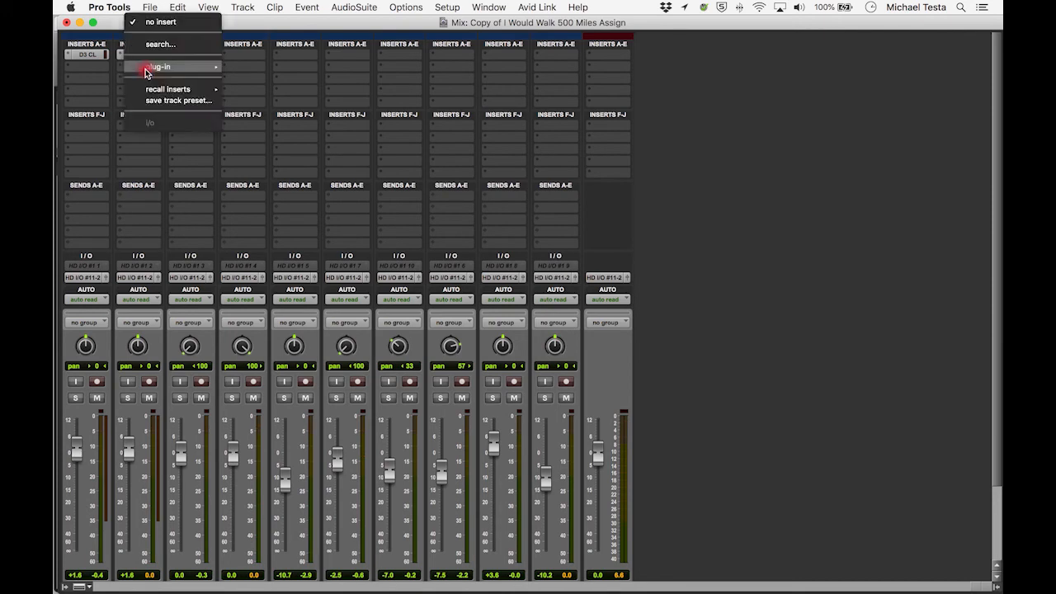
mouse_move(189, 67)
mouse_move(281, 115)
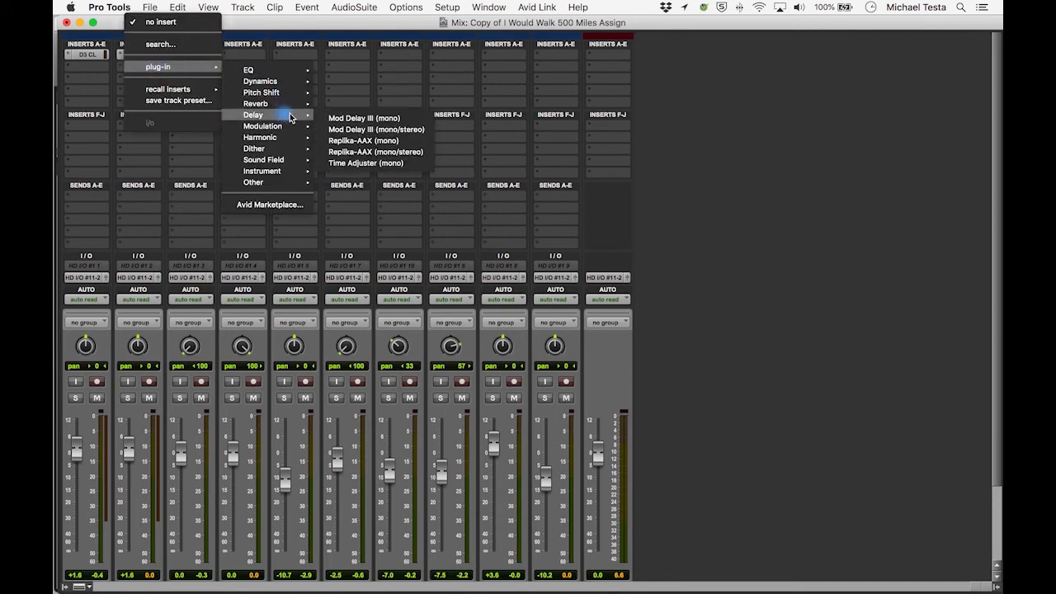
left_click(400, 118)
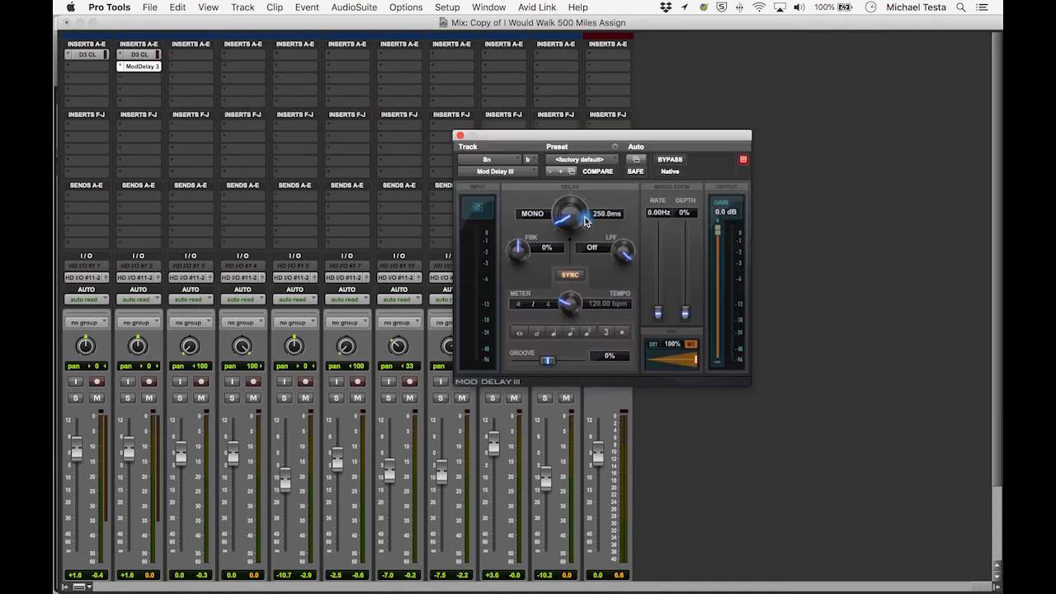
left_click_drag(620, 135, 642, 129)
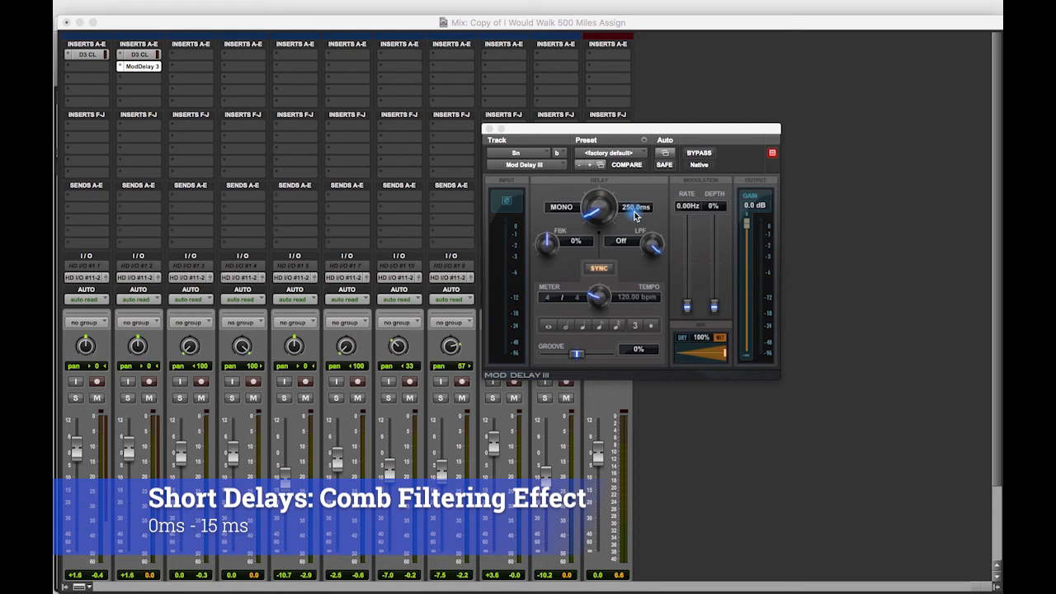
- Solo the snare and set its Mod Delay III delay time to 1 ms
left_click(127, 398)
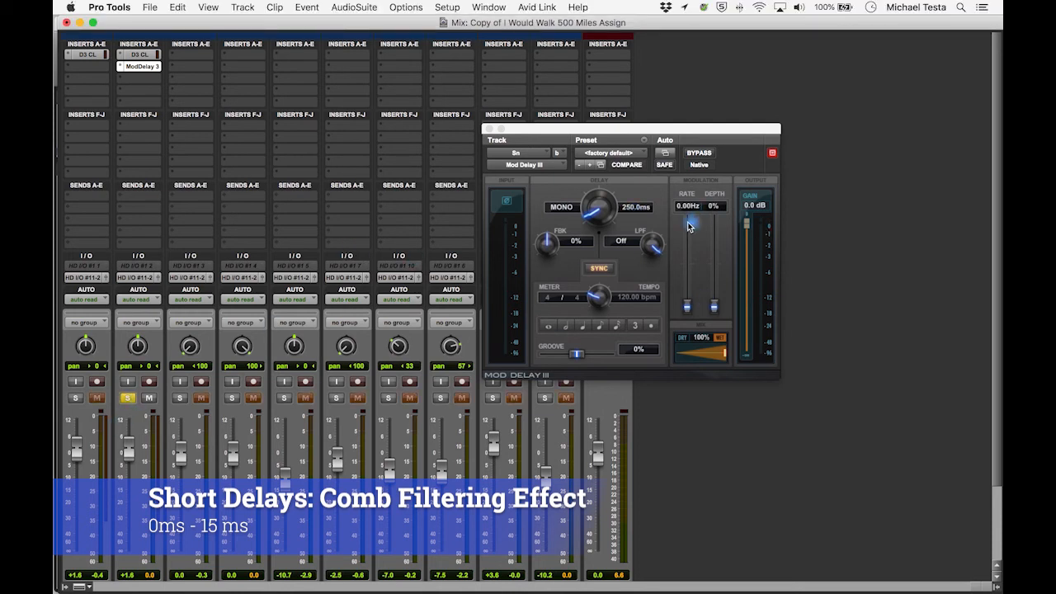
left_click(627, 209)
left_click_drag(627, 209, 615, 286)
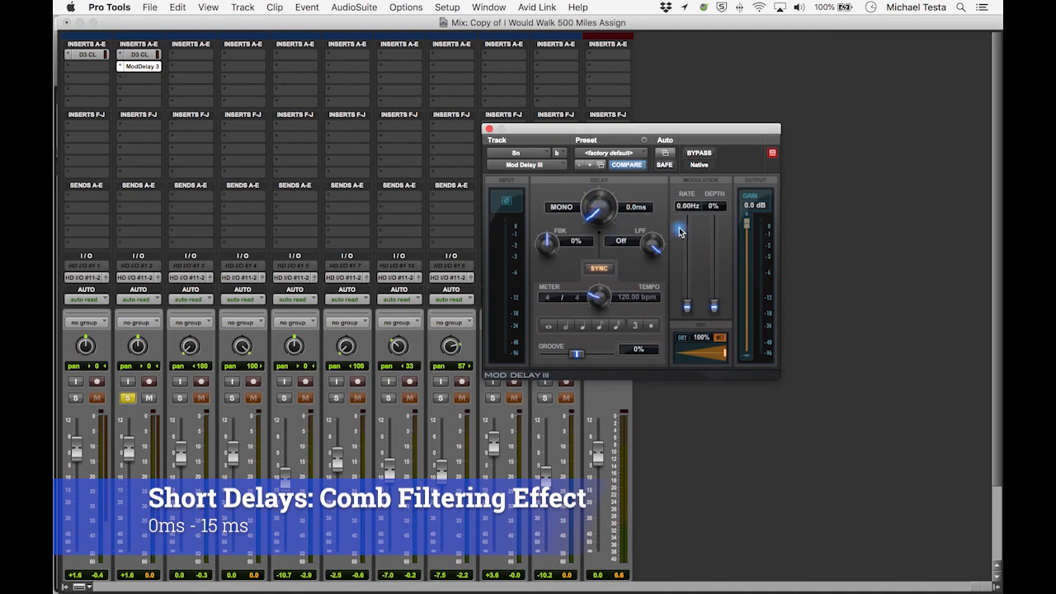
left_click(632, 207)
type("1")
key("Return")
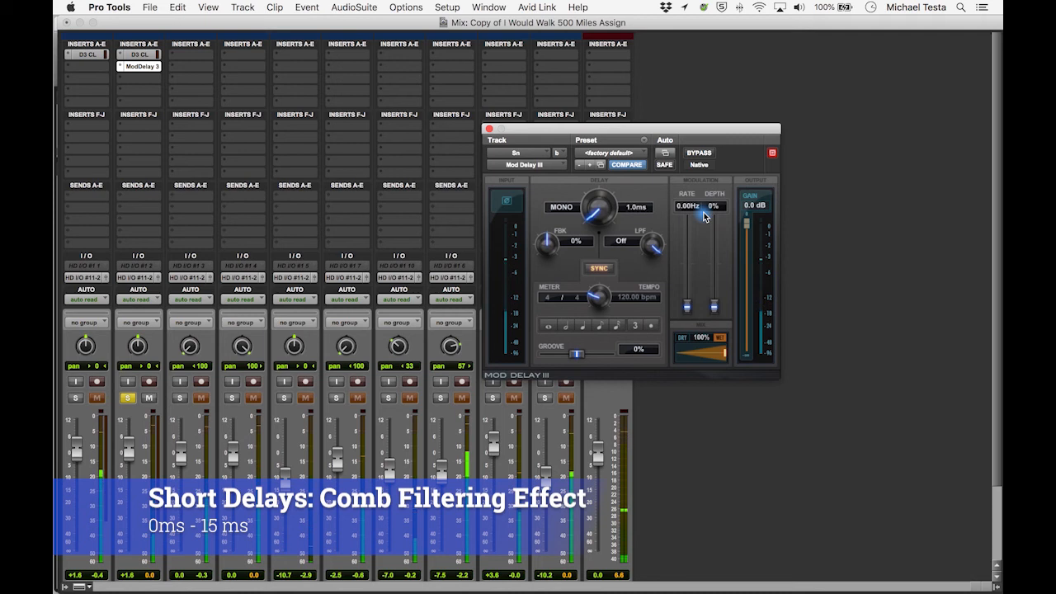
- Set the snare delay's wet/dry mix to 52% and its delay time to 0 ms
left_click_drag(720, 355, 693, 358)
left_click(629, 207)
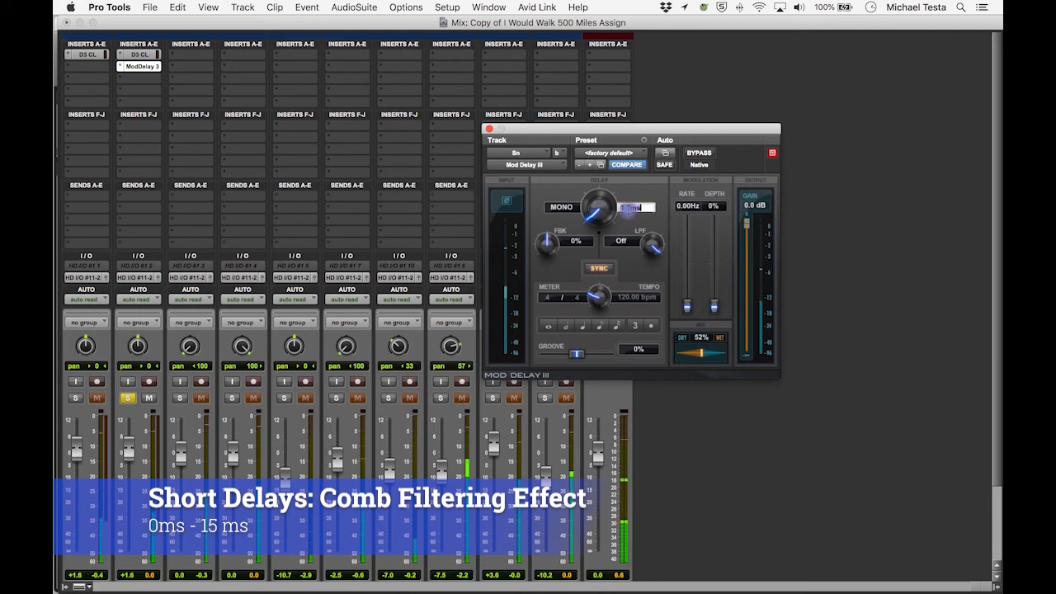
type("0")
key("Return")
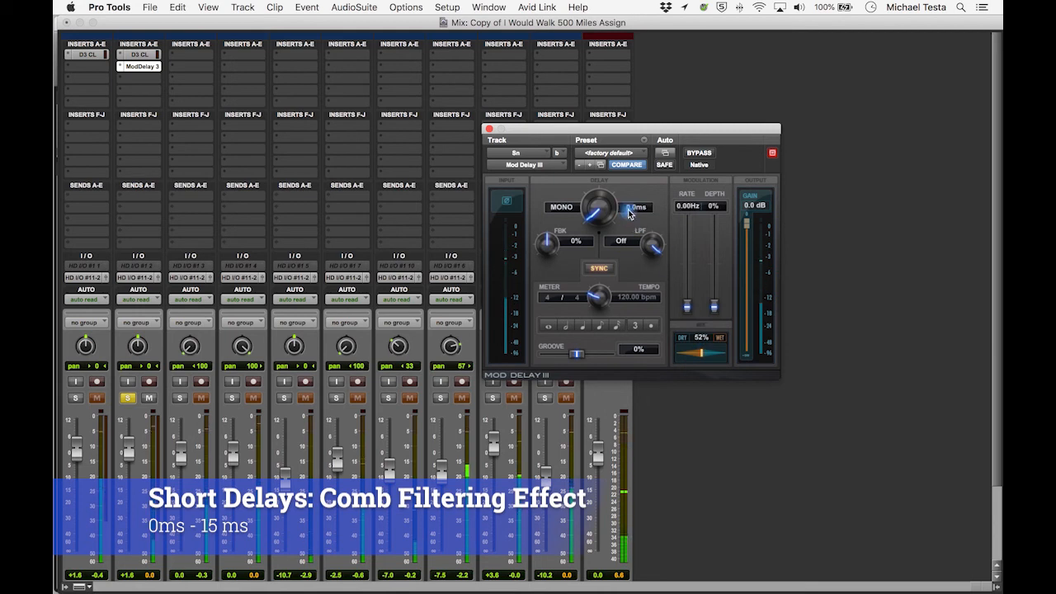
- Step the snare's Mod Delay III delay time through 1 ms and 2 ms to audition the comb filtering
left_click(629, 209)
type("1")
key("Return")
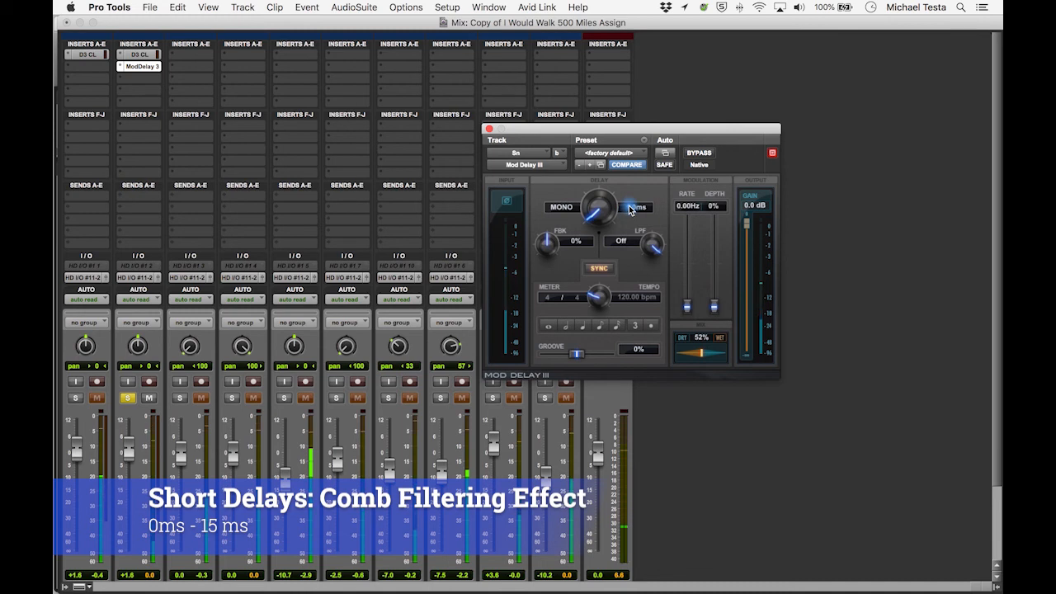
left_click(631, 210)
type("2")
key("Return")
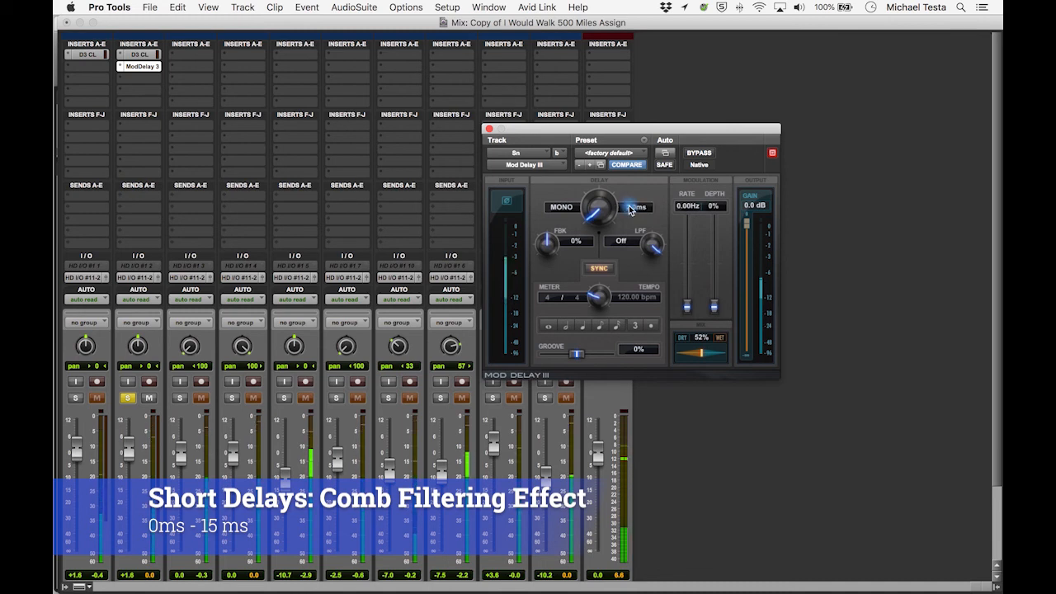
- Lengthen the snare's delay time to 3 ms and 4 ms, auditioning the comb filtering at each value
left_click(631, 210)
type("3")
key("Return")
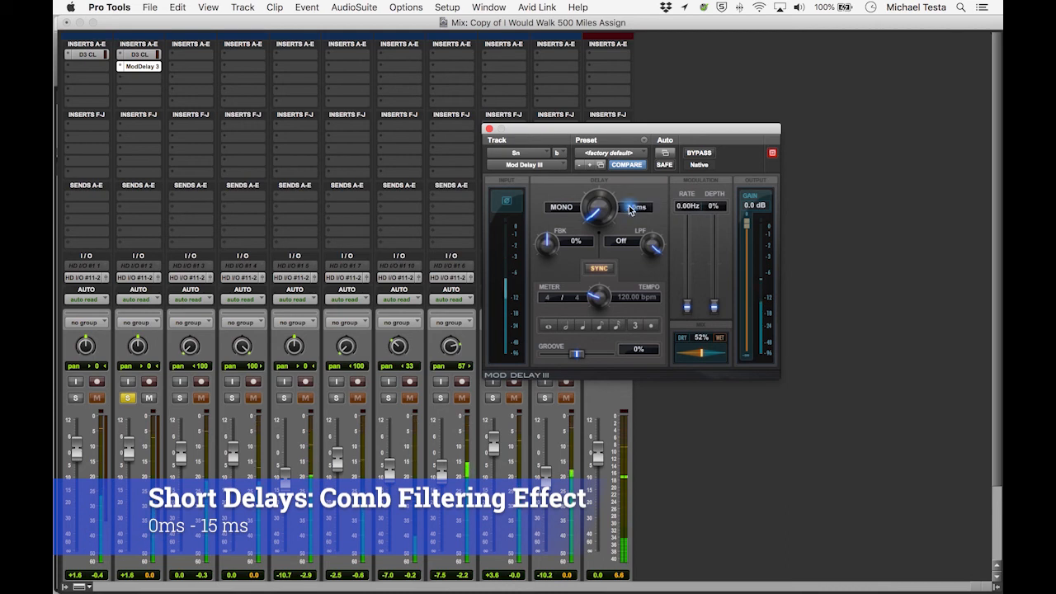
left_click(632, 210)
type("4")
key("Return")
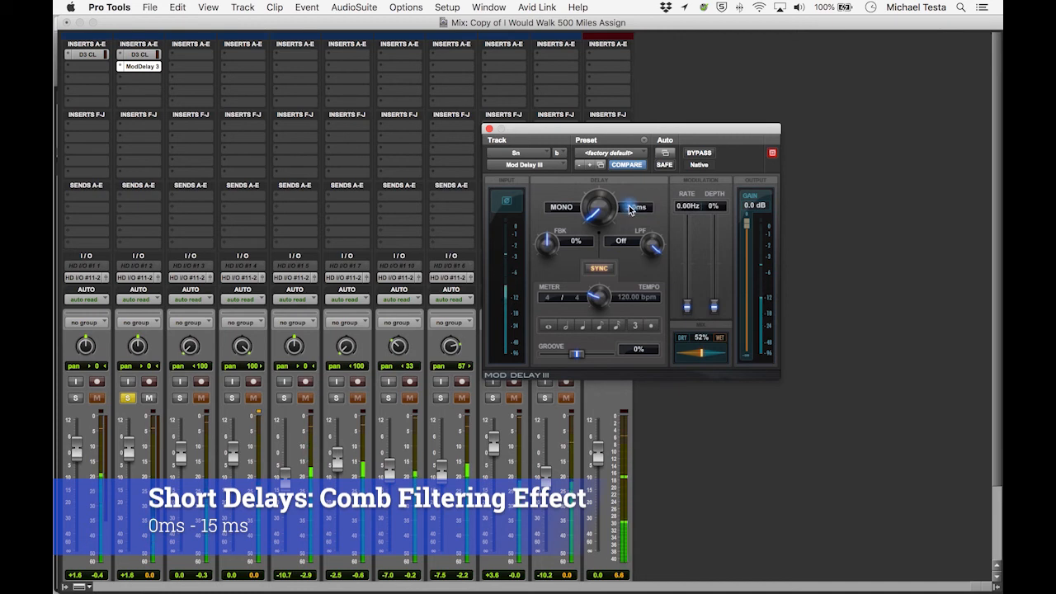
- Continue the short-delay comparison on the snare with delay times of 5 ms, 6 ms and 7 ms
left_click(631, 210)
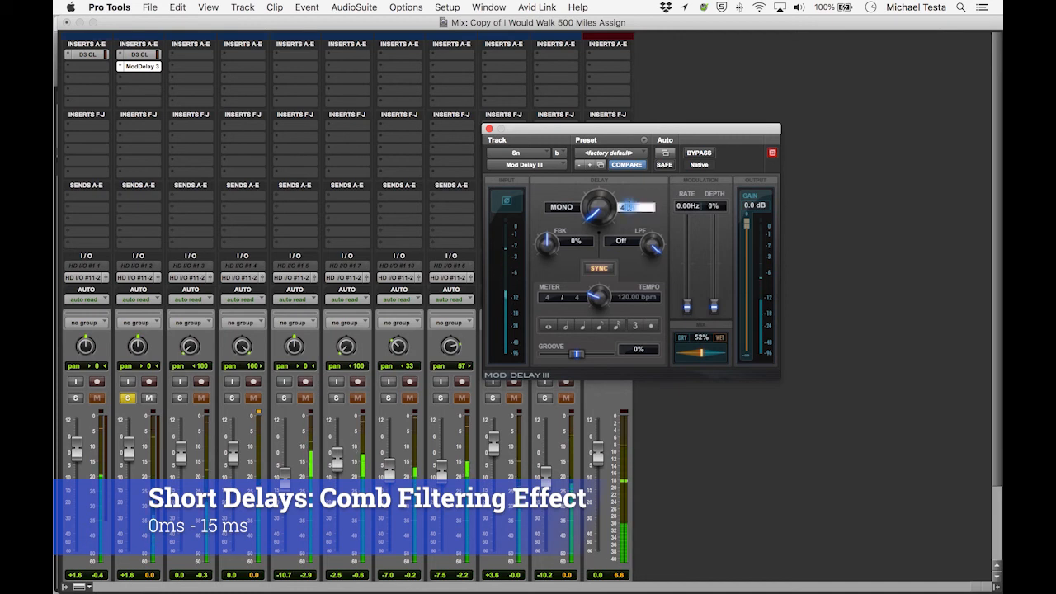
key("Return")
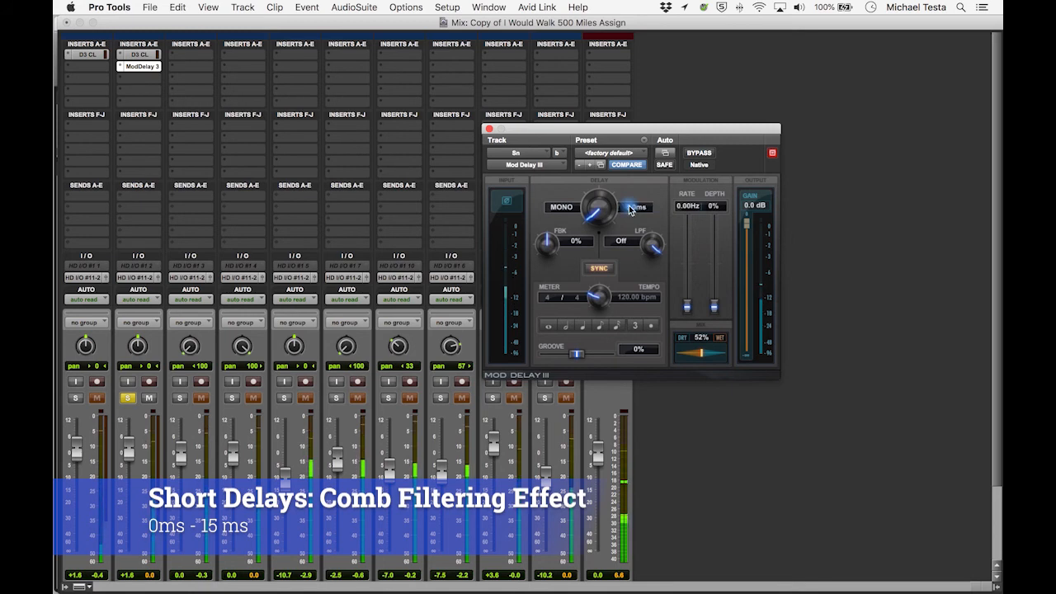
left_click(631, 209)
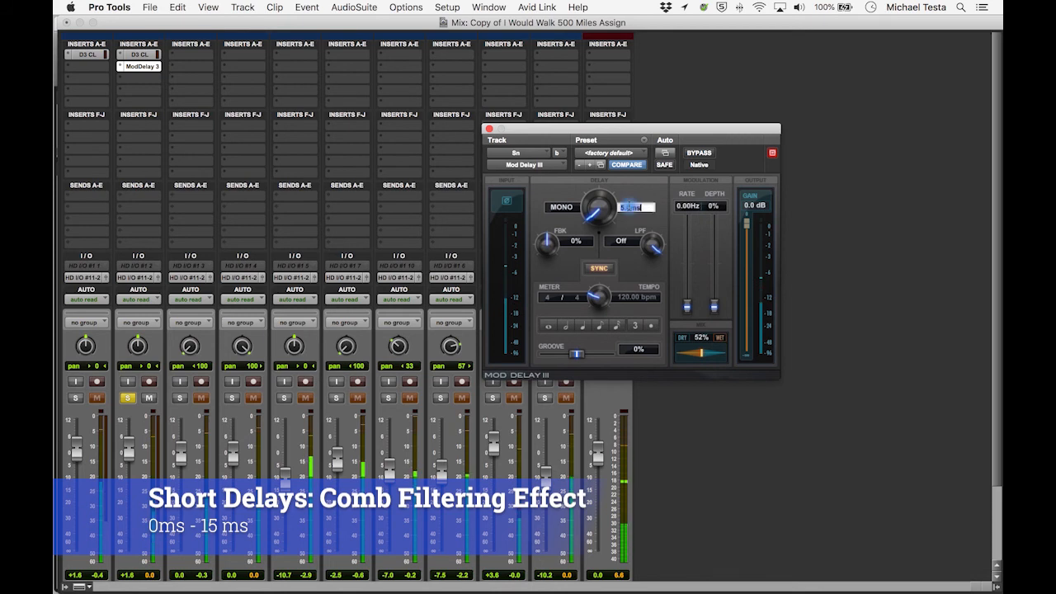
type("6")
key("Return")
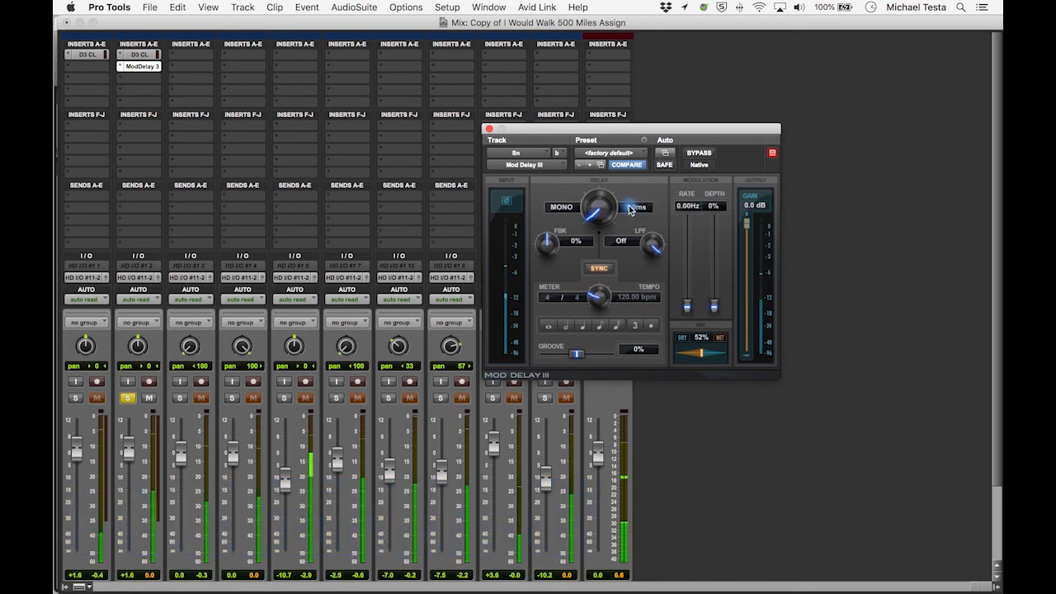
left_click(631, 208)
type("8")
key("Return")
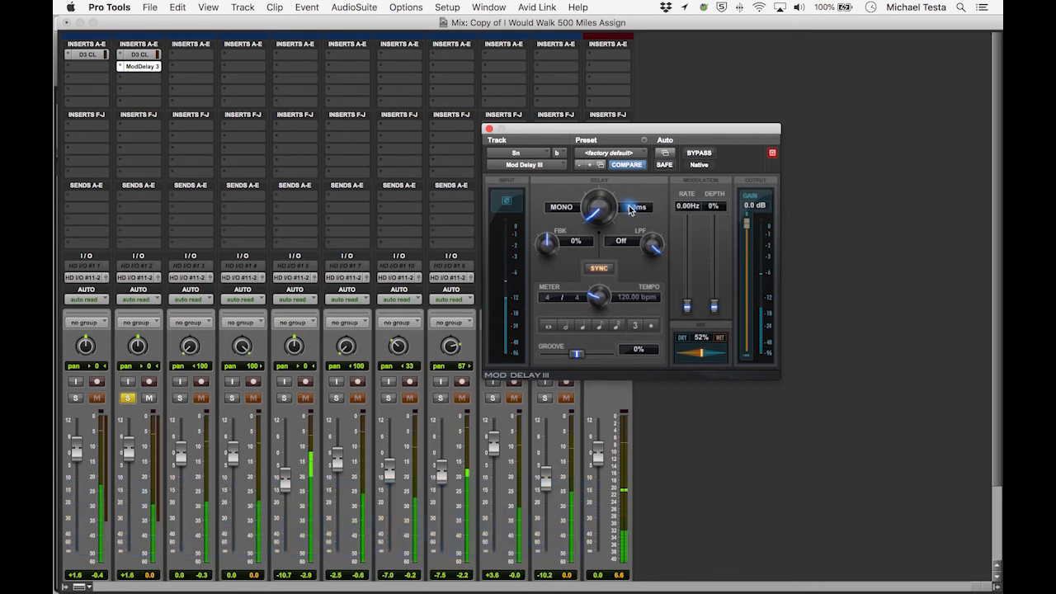
- Audition the chorus effect on the snare with medium delay times of 15 ms and 20 ms
left_click(630, 208)
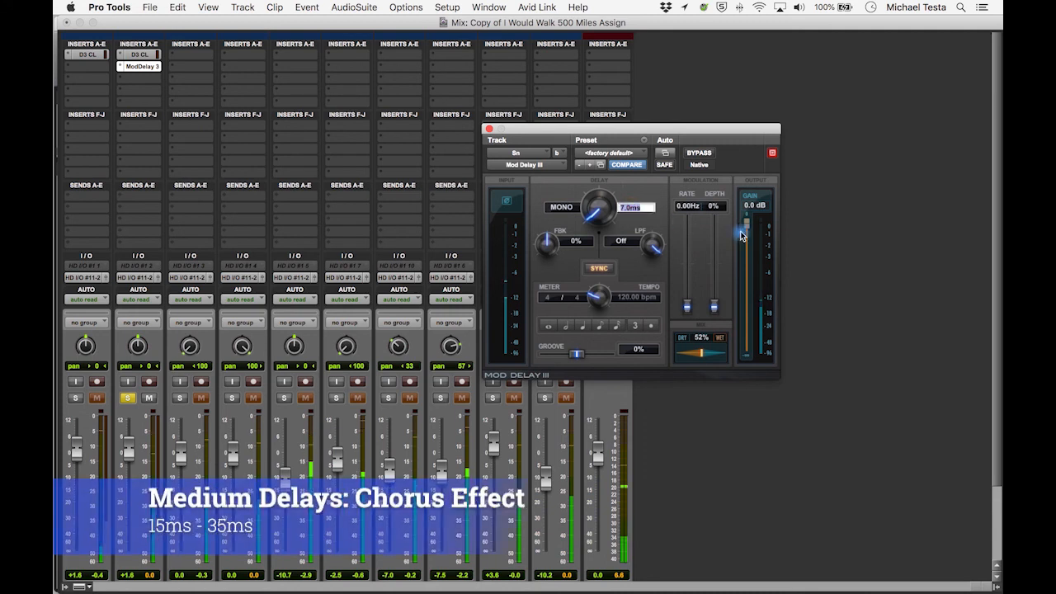
type("15")
key("Return")
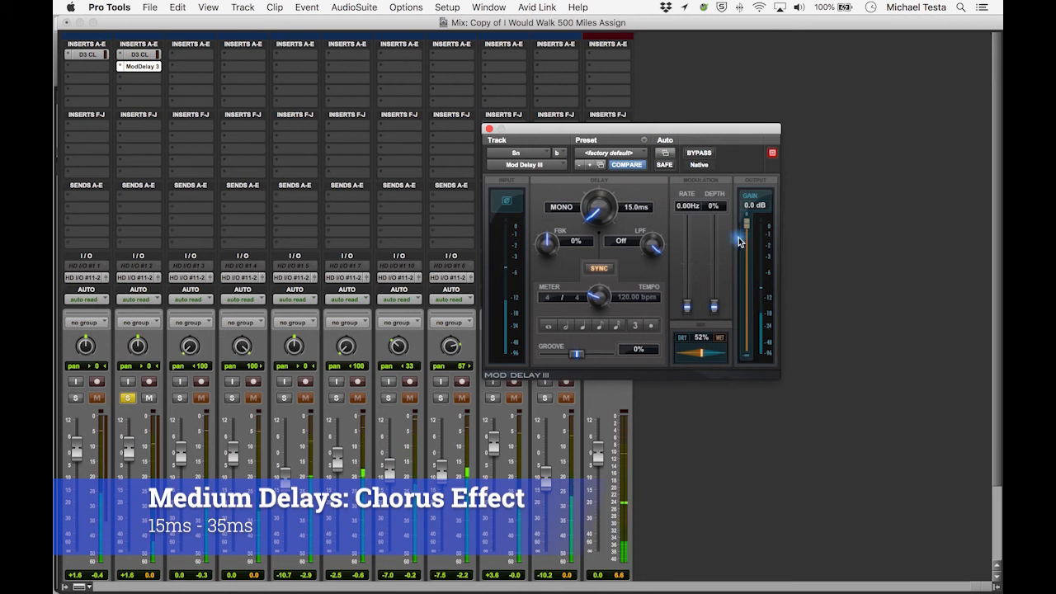
left_click(636, 207)
type("20")
key("Return")
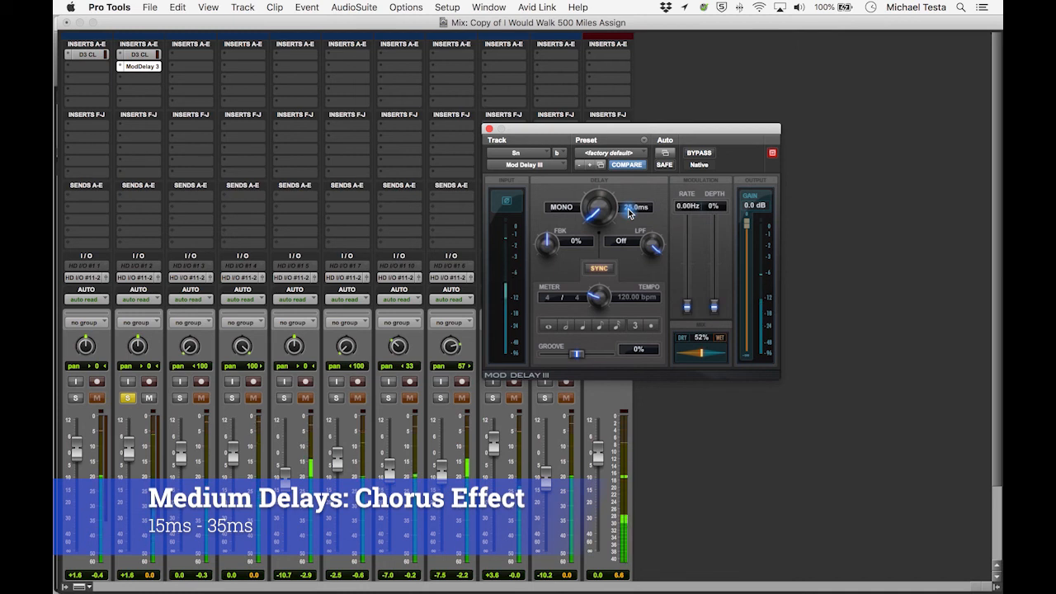
- Raise the snare's delay time through 25 ms, 35 ms and 40 ms to hear the chorus effect widen
left_click(629, 209)
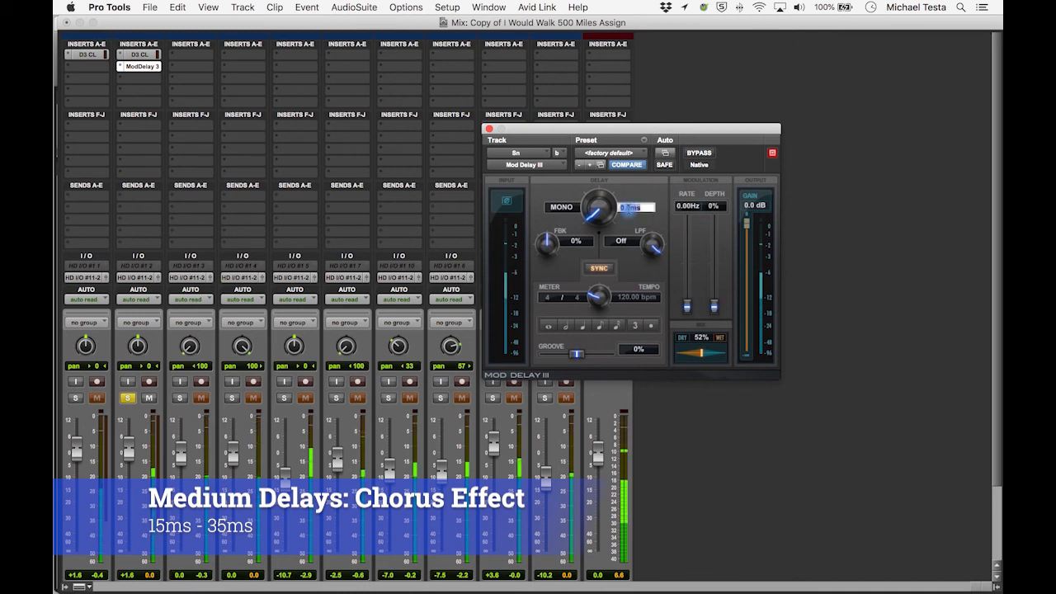
type("2")
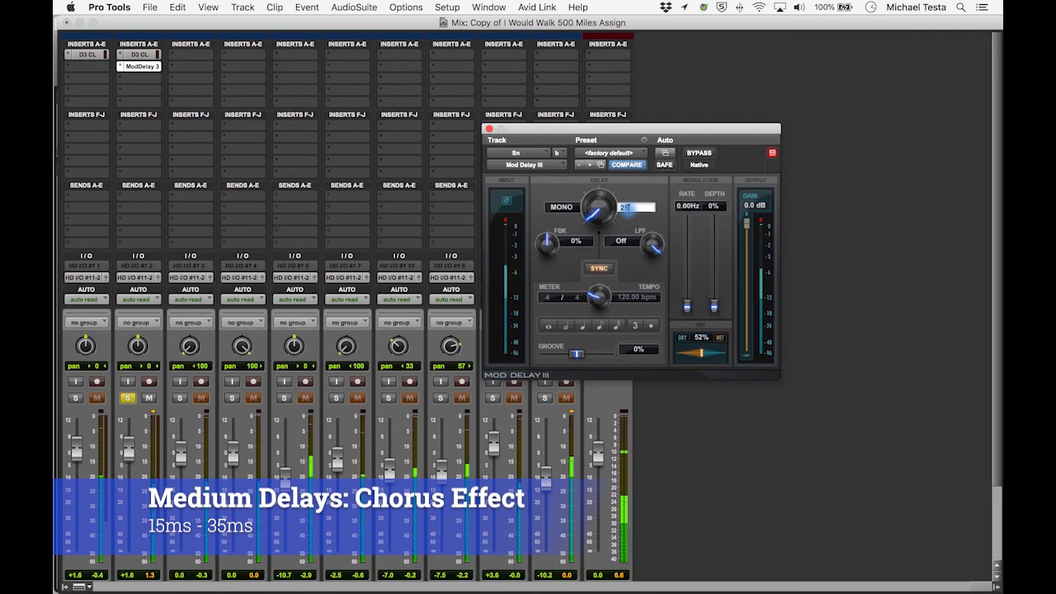
type("5")
key("Return")
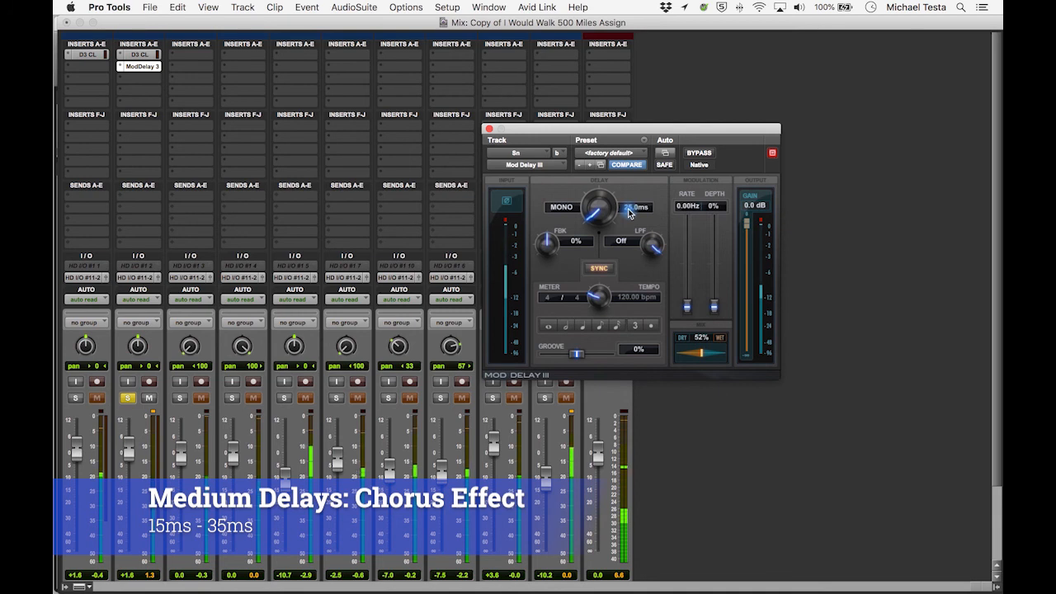
type("35")
key("Return")
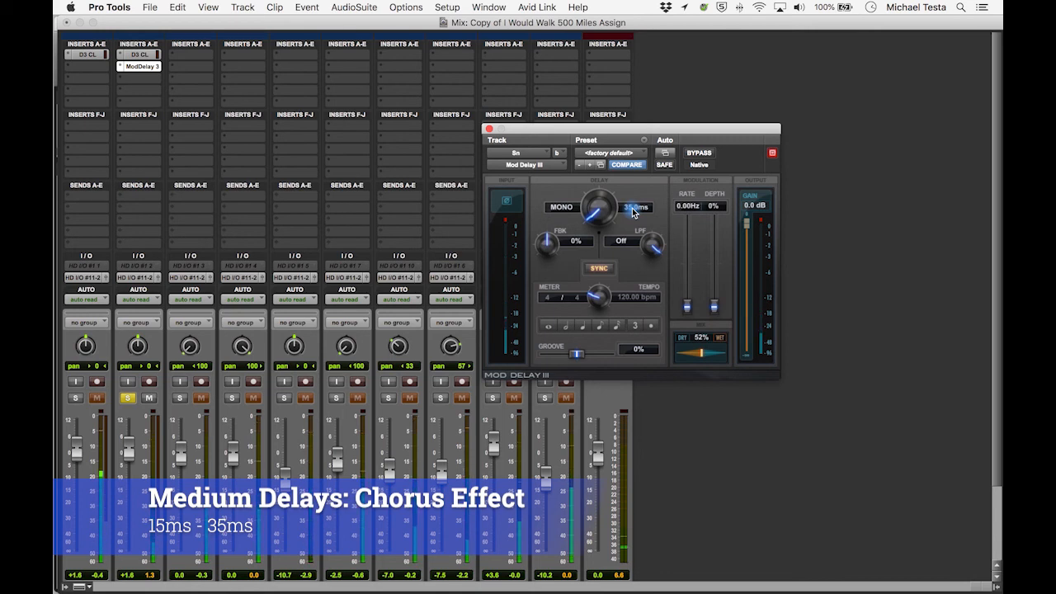
left_click(634, 211)
type("40")
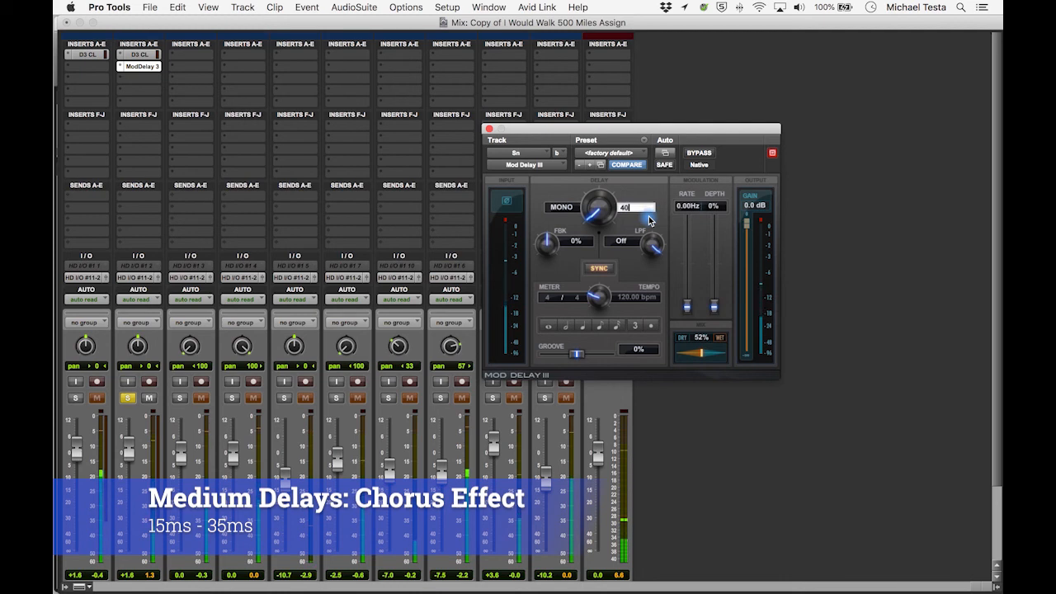
key("Return")
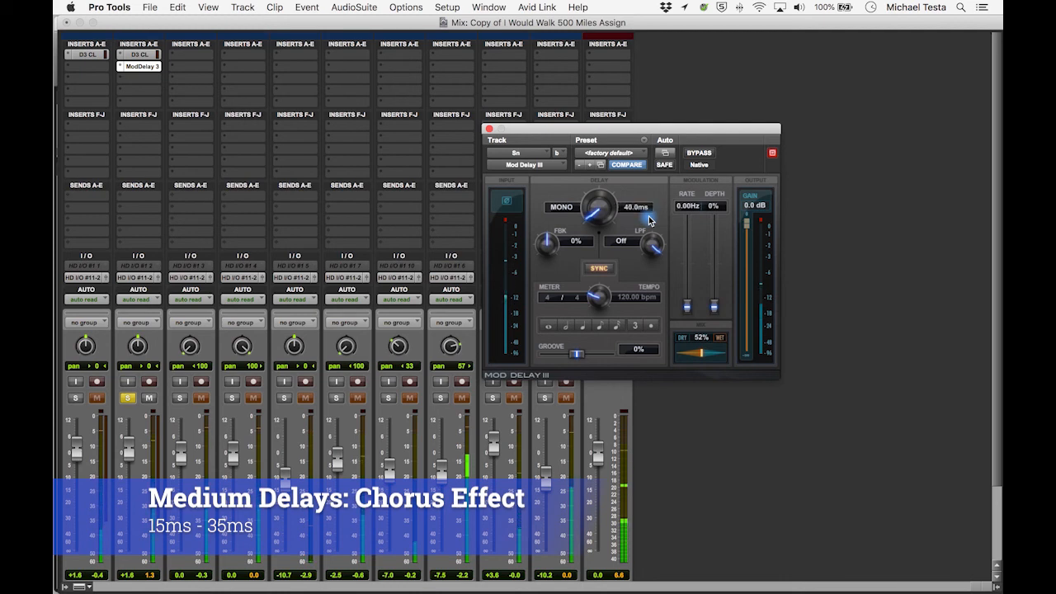
- Audition the echo effect on the snare, raising the delay time in stages through 80 ms to 100 ms
left_click(634, 208)
type("80")
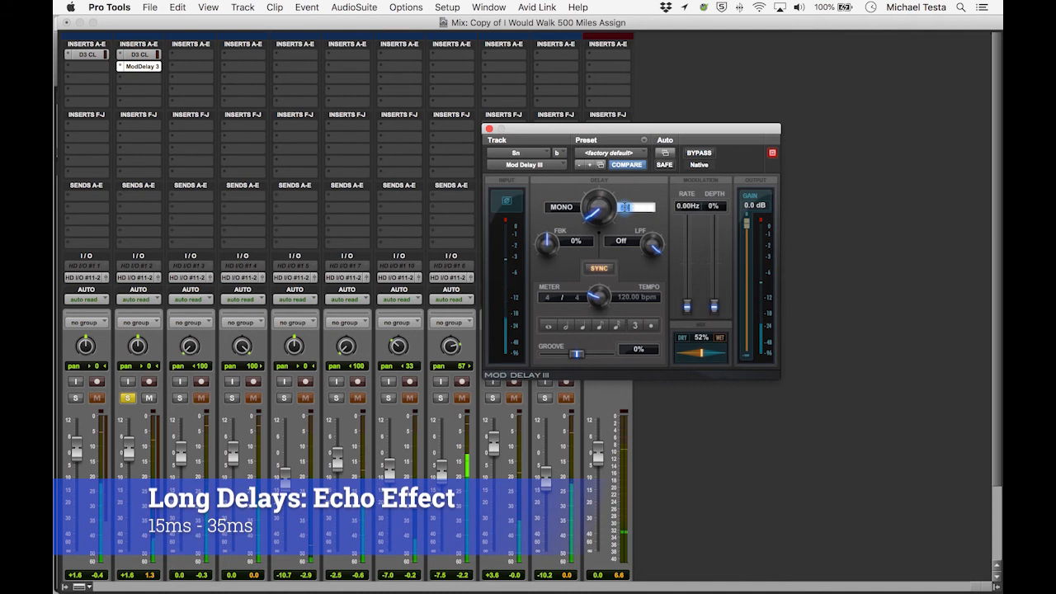
key("Return")
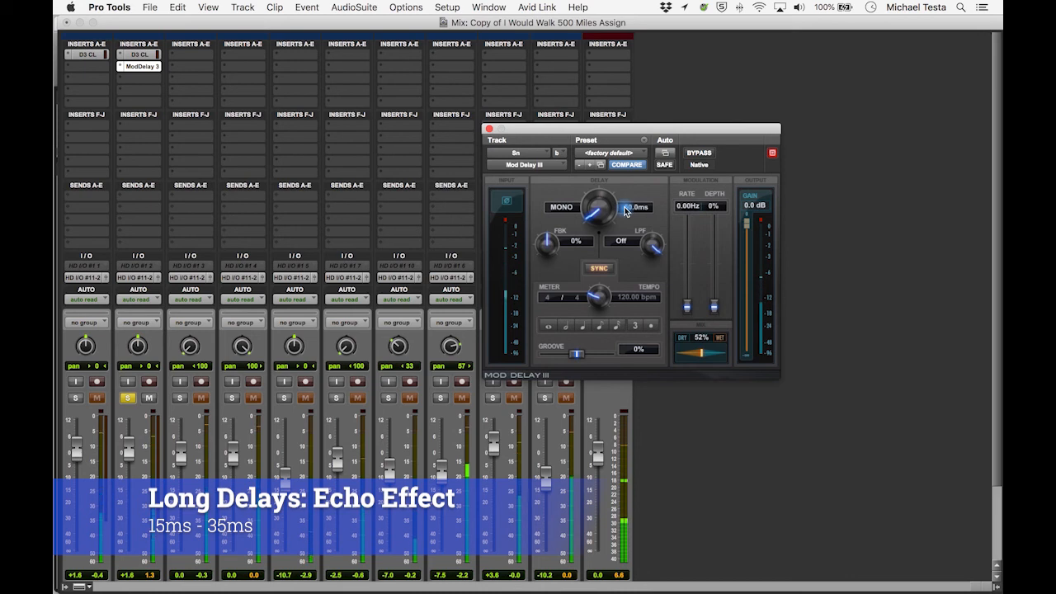
left_click(625, 212)
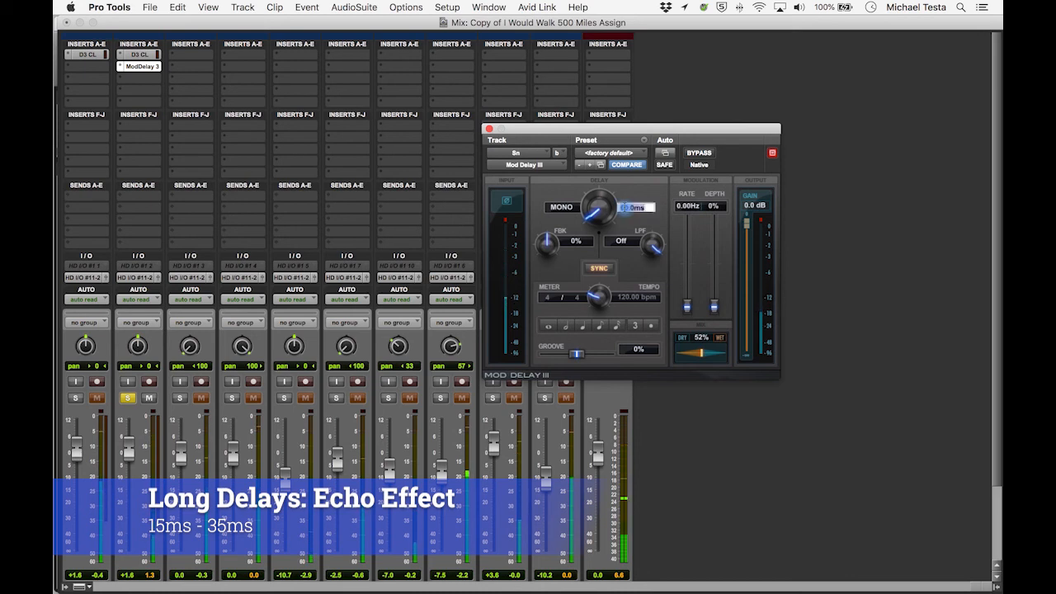
key("Return")
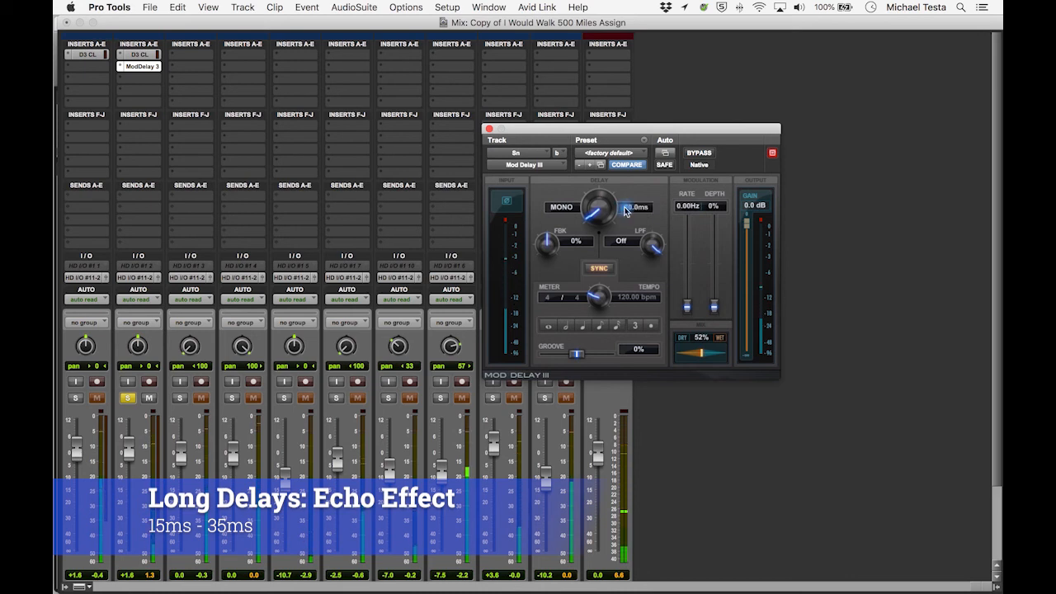
left_click(625, 211)
type("80")
key("Return")
left_click(625, 211)
key("Return")
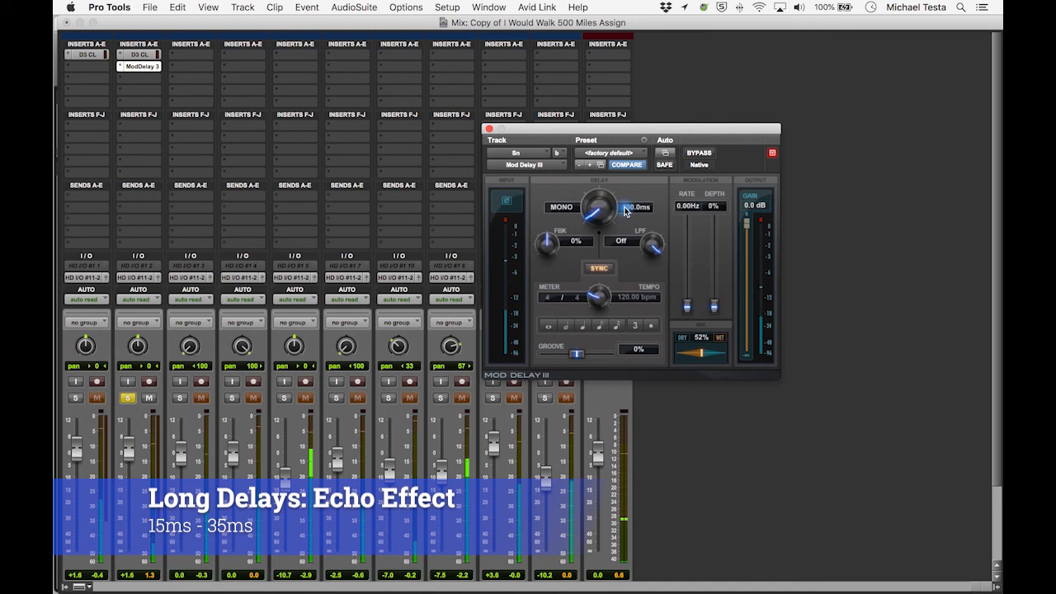
- Audition the snare echo at a delay time of 120 ms and at a few longer settings
left_click(625, 212)
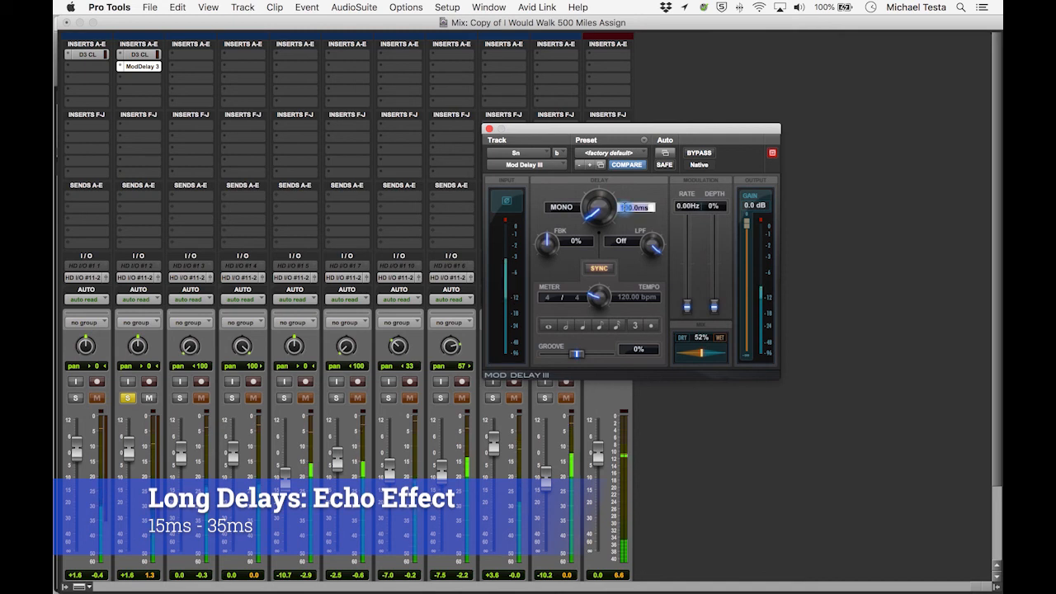
type("10")
key("Return")
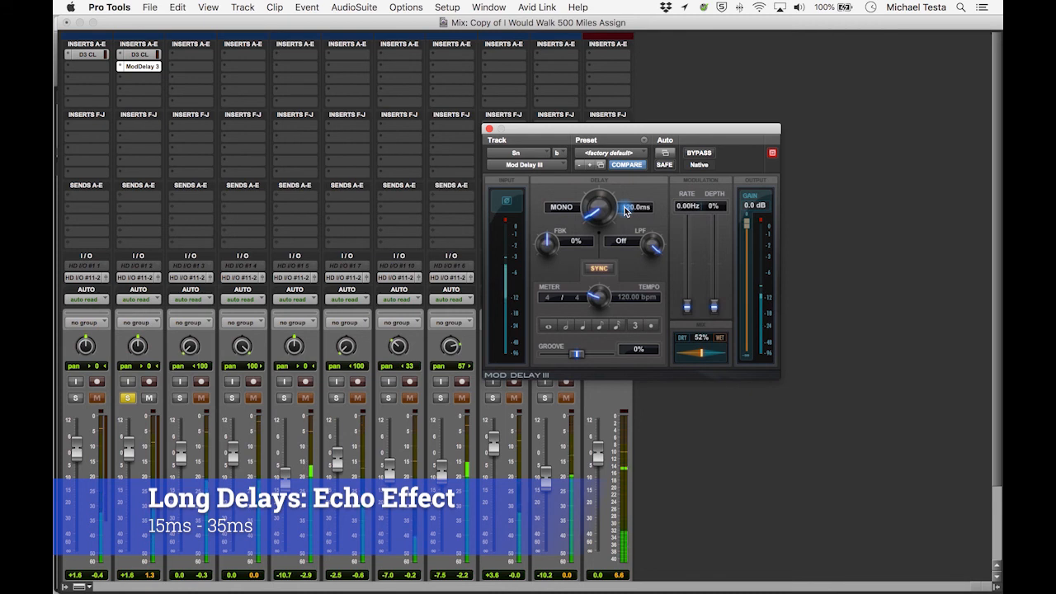
left_click(626, 211)
key("Return")
left_click(625, 211)
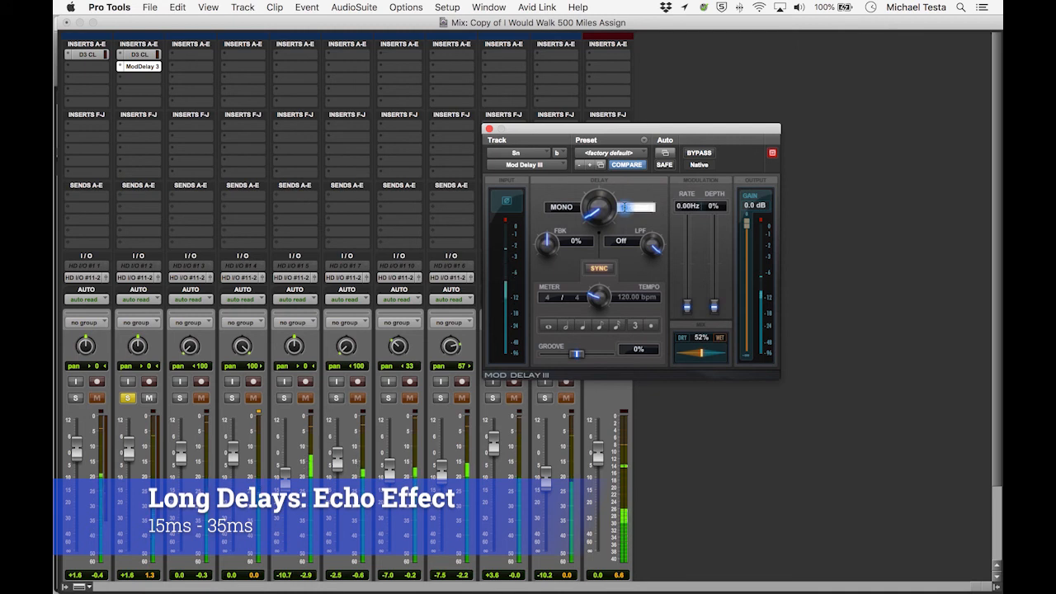
type("15")
key("Return")
left_click(626, 208)
left_click(626, 208)
type("350ms")
key("Return")
- Lengthen the snare's echo with delay times of 175 ms and 200 ms
left_click(627, 208)
type("17")
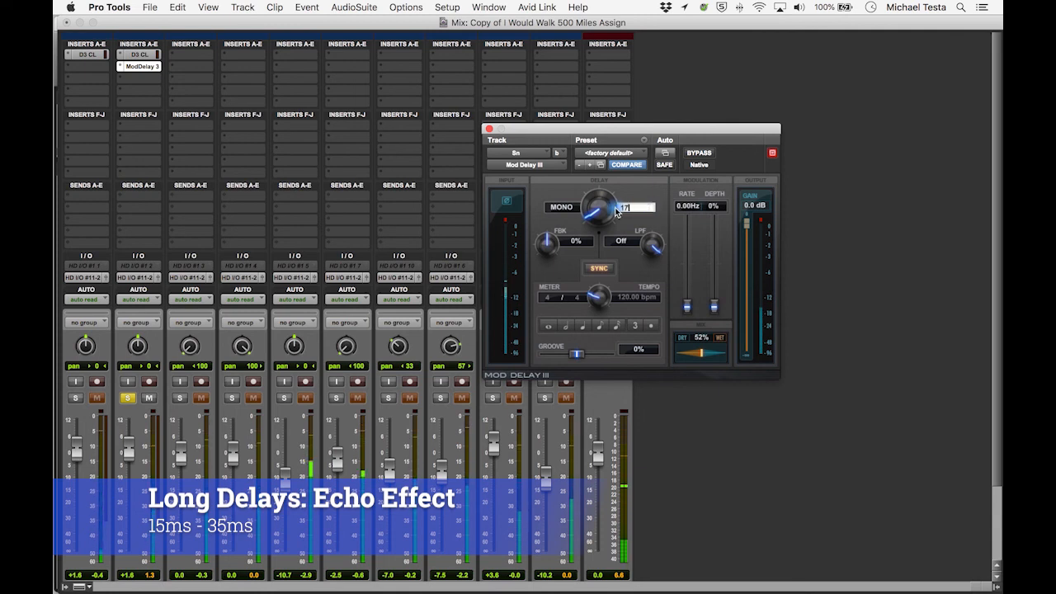
type("5")
key("Return")
left_click(628, 208)
type("200ms")
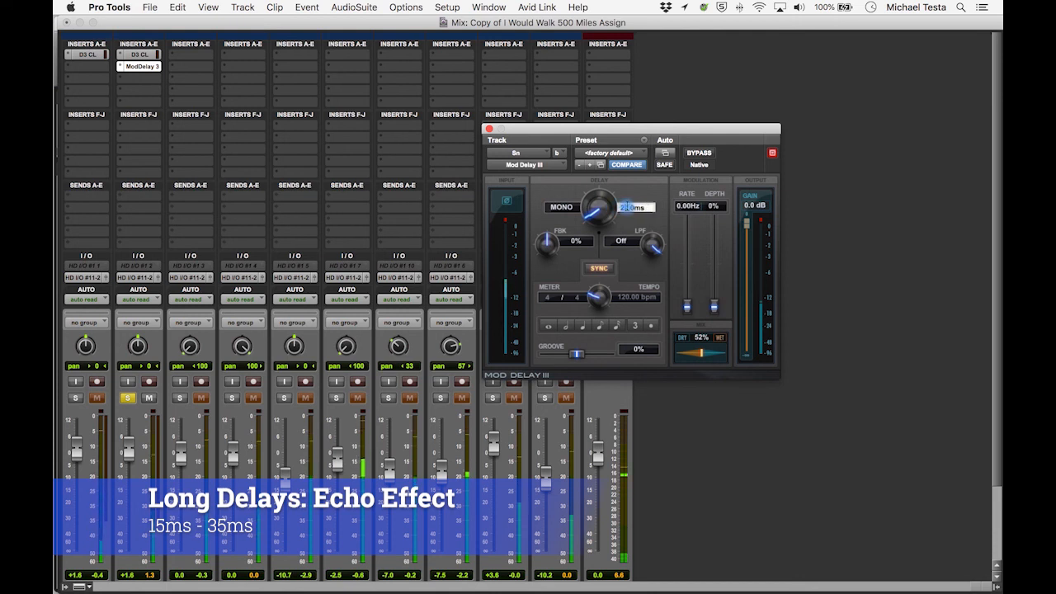
key("Return")
- Try a much longer delay time on the snare and bring it back to 400 ms
left_click(629, 208)
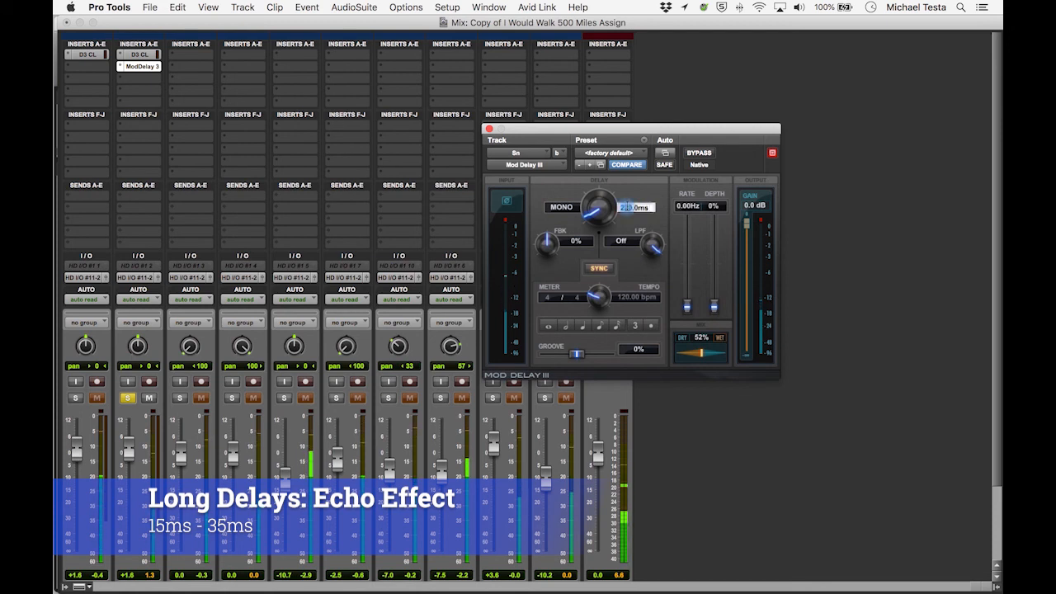
type("500")
key("Return")
left_click(628, 209)
type("40")
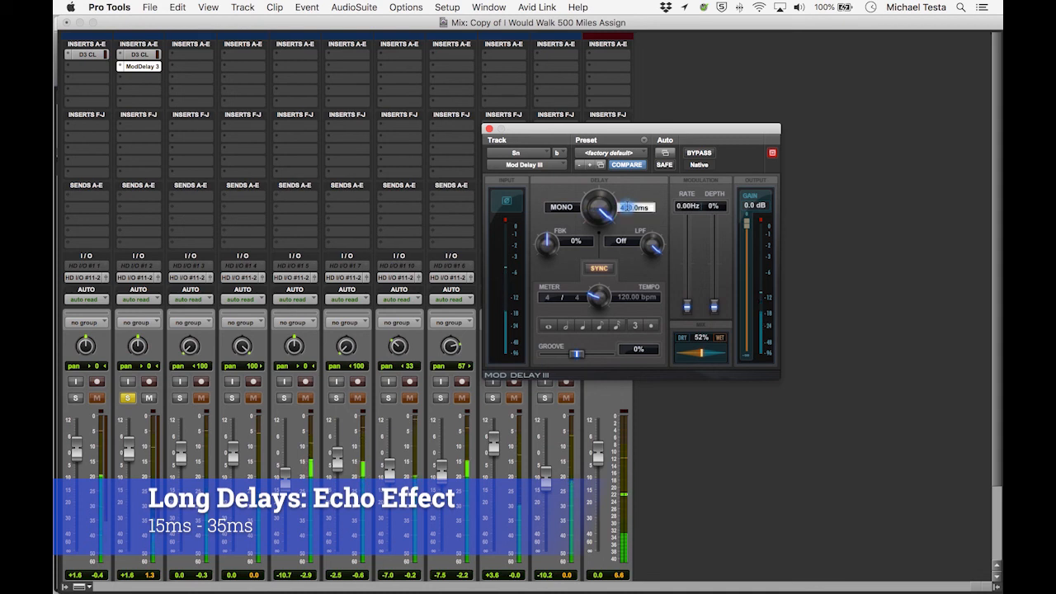
key("Return")
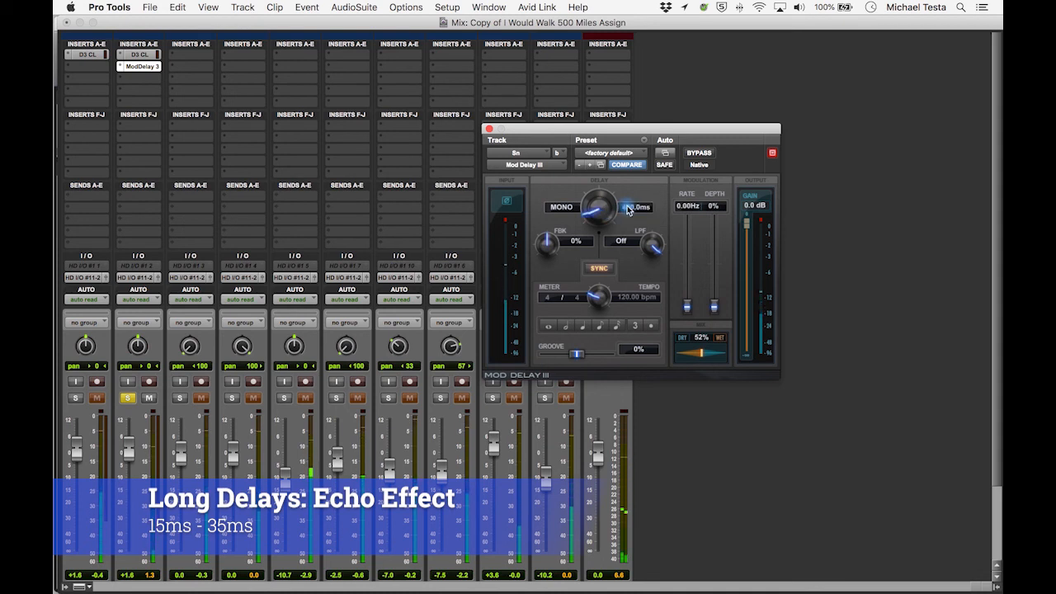
- Shorten the snare's delay time to 300 ms and fine-tune it to 330 ms
left_click(626, 208)
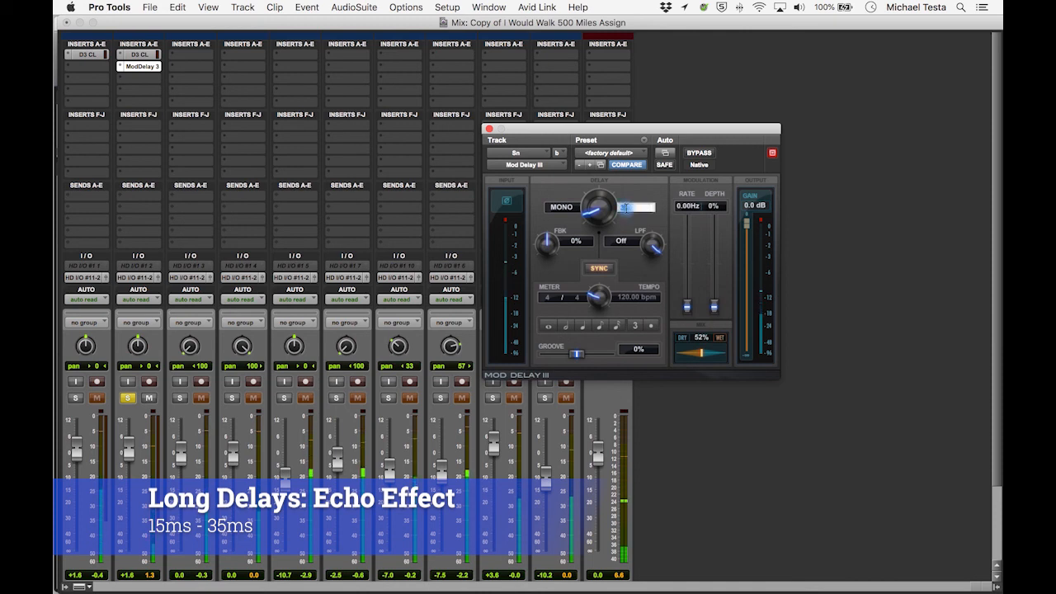
key("Return")
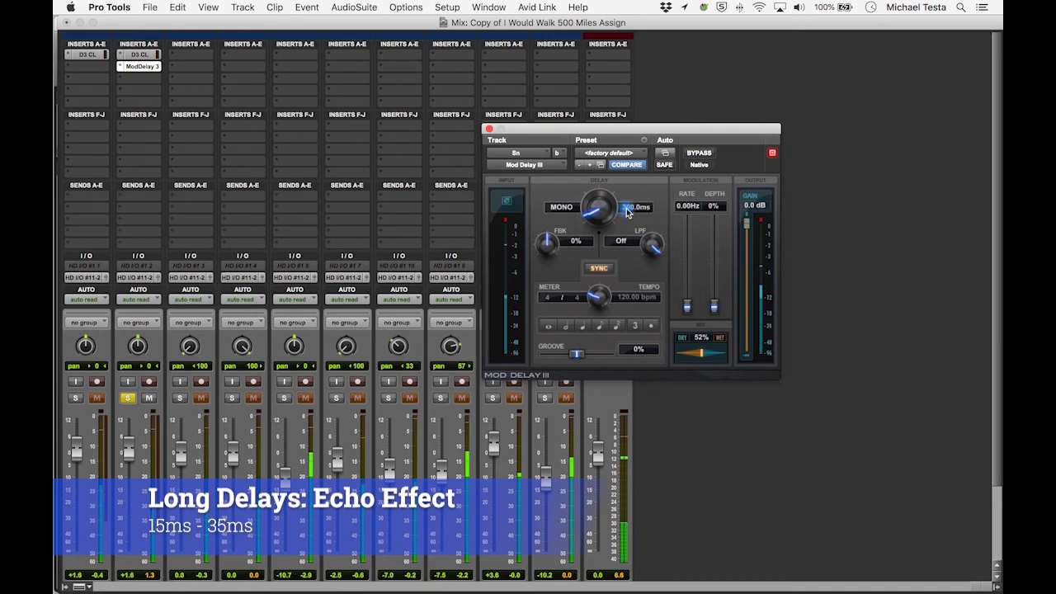
left_click(628, 208)
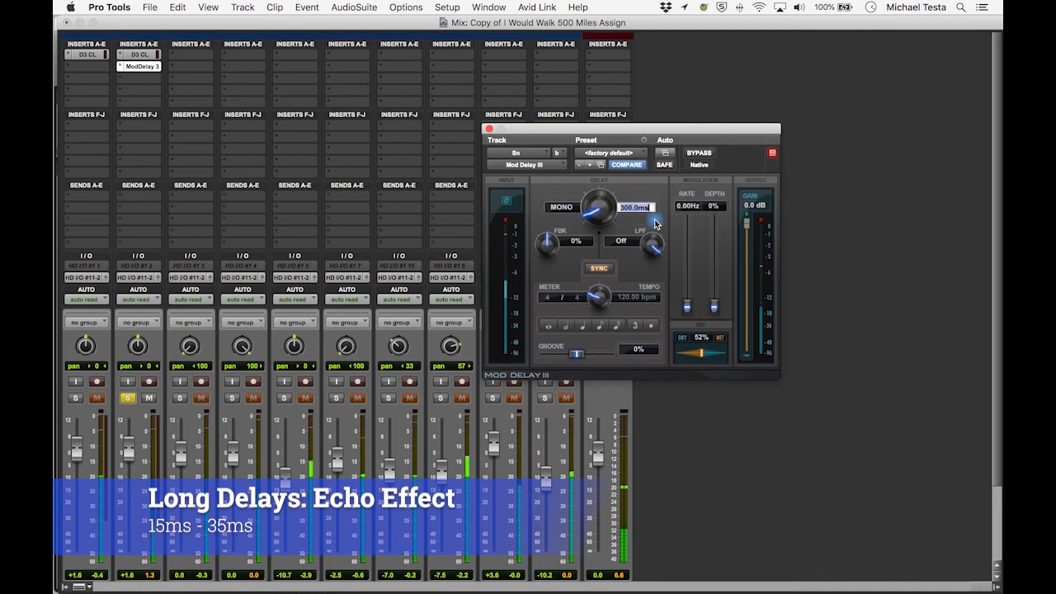
type("330")
key("Return")
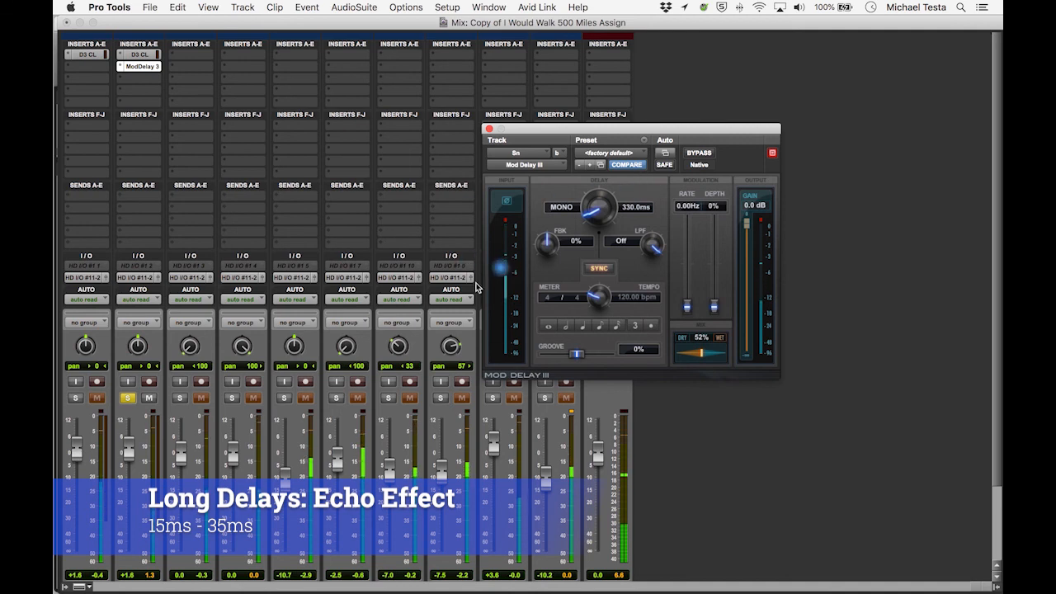
- Replace the snare's Mod Delay III insert with the D-Verb (mono) reverb
left_click(128, 400)
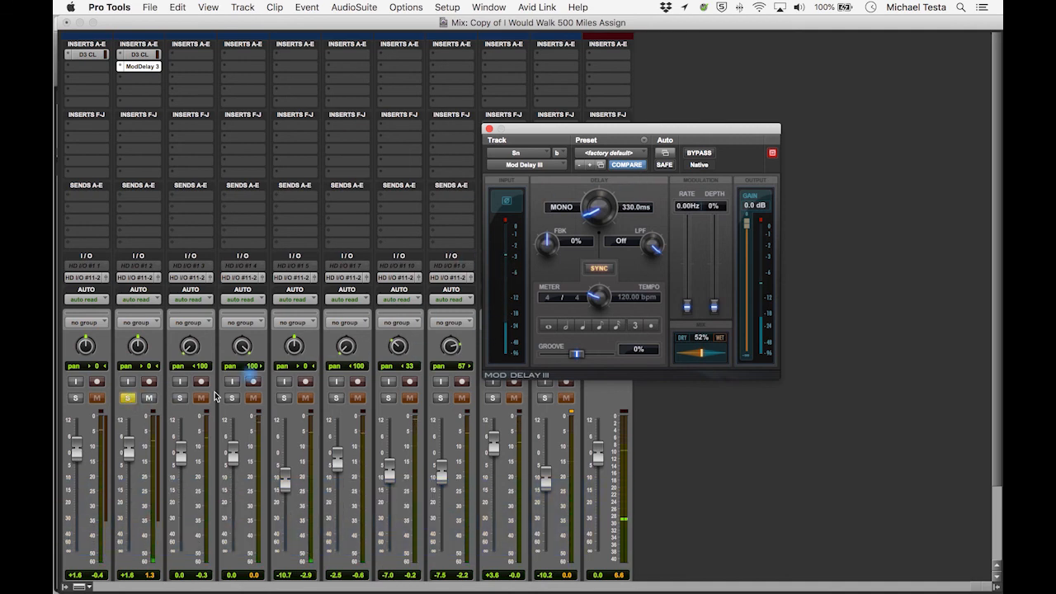
left_click(490, 132)
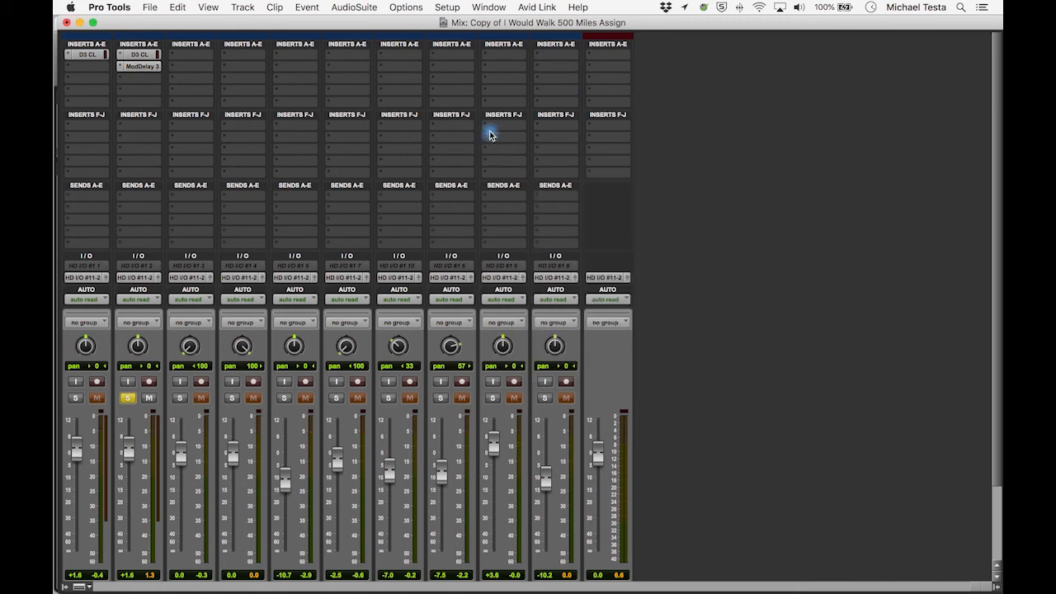
left_click(139, 66)
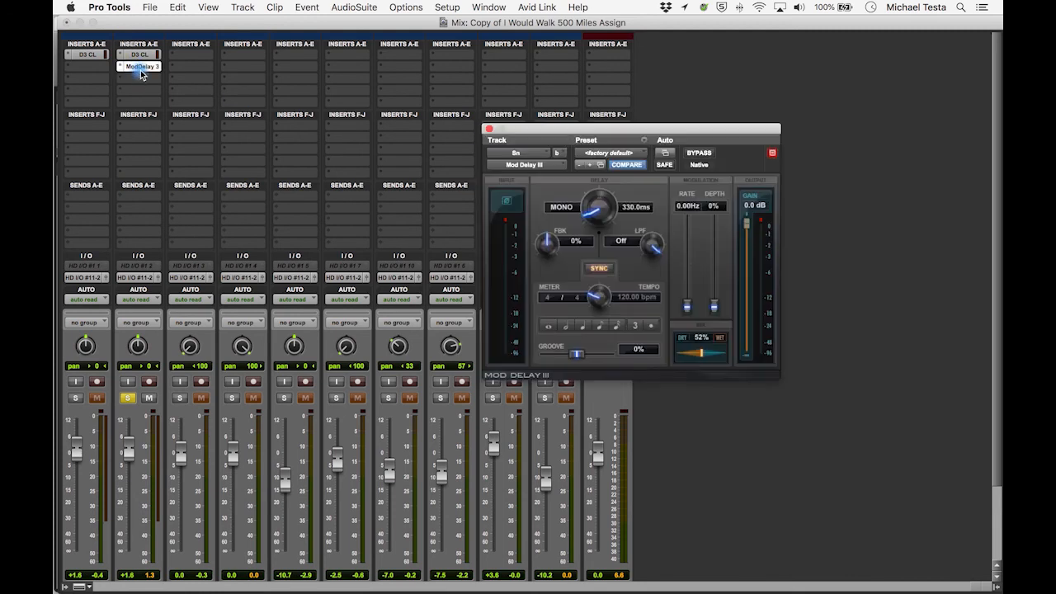
left_click(488, 132)
left_click(120, 66)
mouse_move(136, 67)
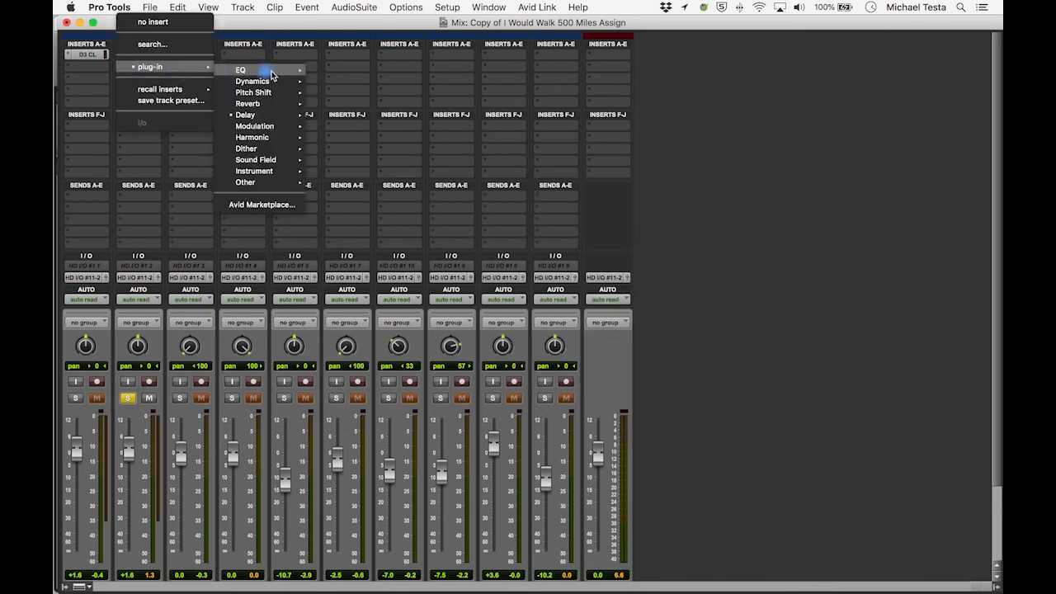
mouse_move(281, 104)
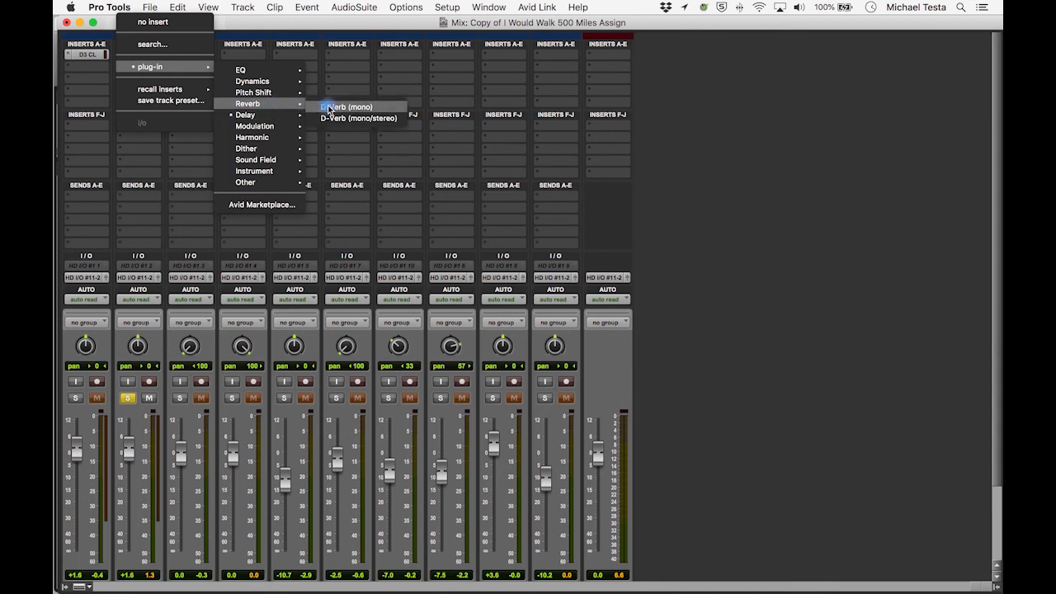
left_click(339, 108)
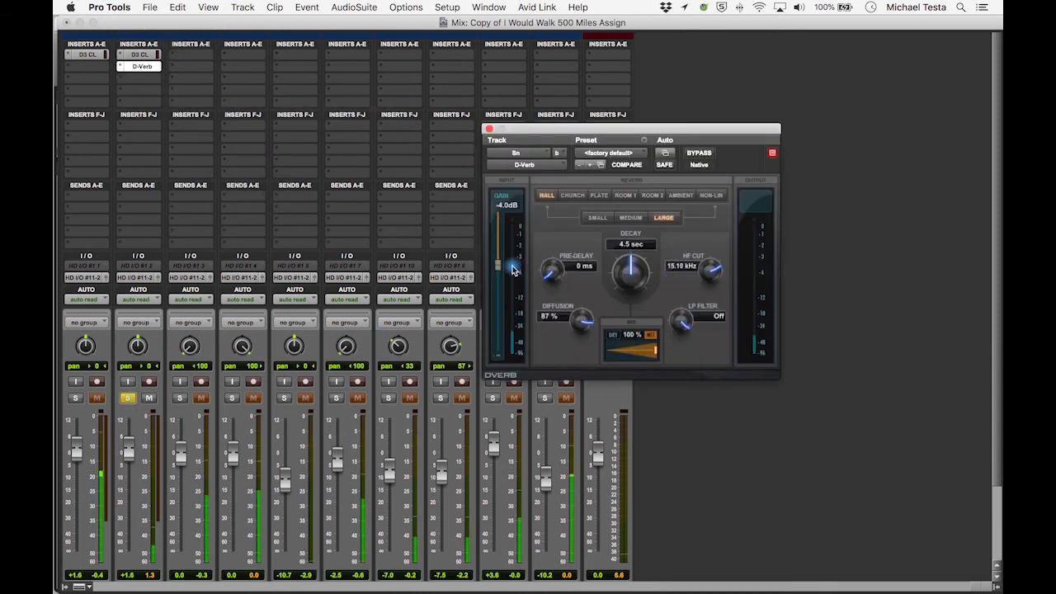
- Raise the snare reverb's input gain to 0.0 dB and reduce its mix to 22% wet
left_click_drag(498, 268, 499, 213)
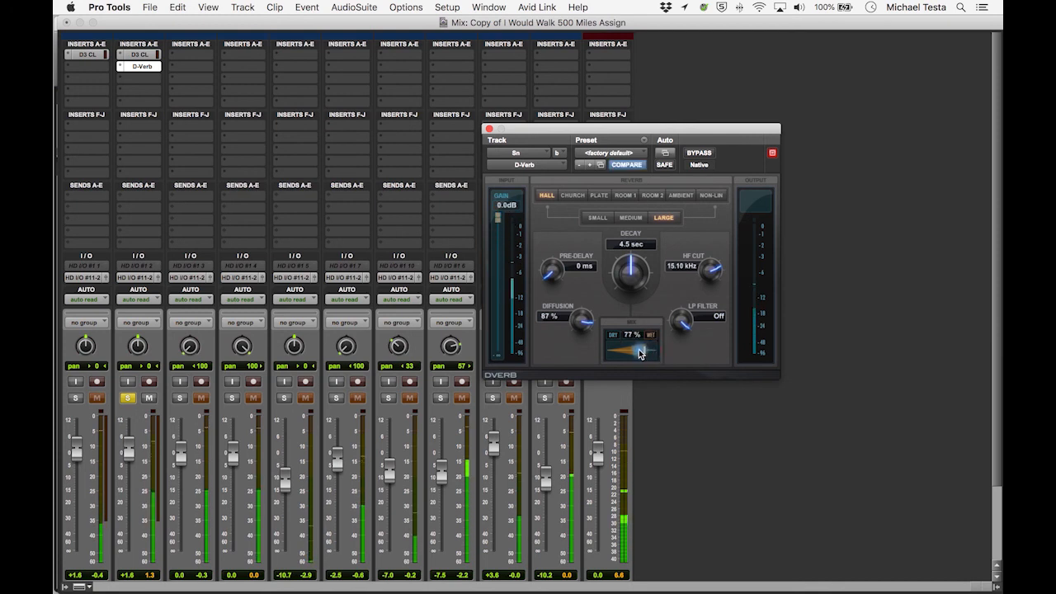
left_click_drag(627, 349, 605, 353)
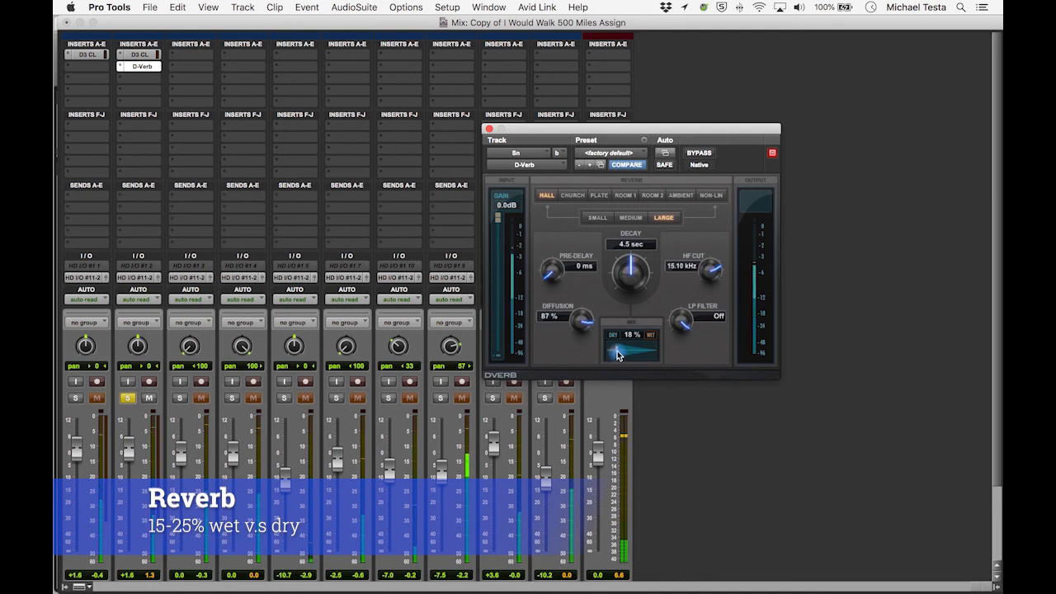
left_click_drag(617, 350, 618, 350)
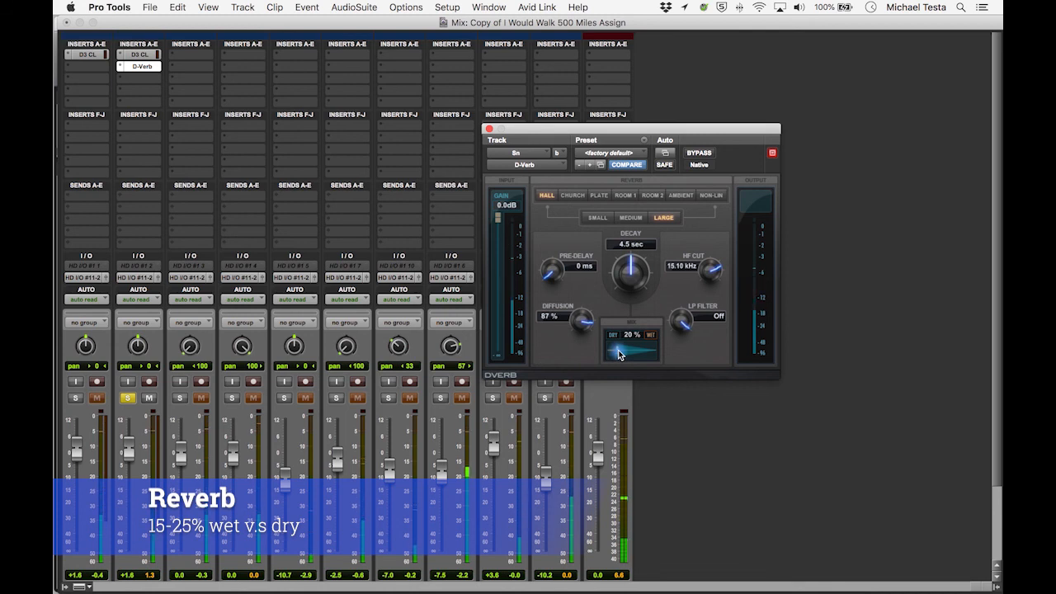
left_click_drag(618, 351, 428, 439)
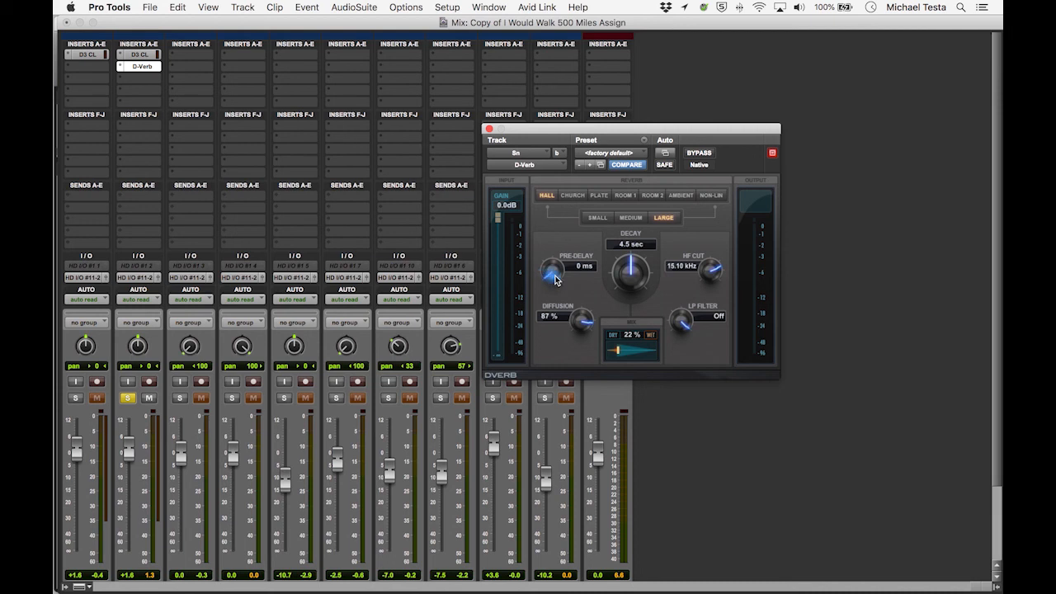
- Try a short 406 ms decay on the snare reverb with a 53 ms pre-delay and a 44% mix
left_click_drag(630, 272, 639, 355)
left_click_drag(558, 285, 549, 220)
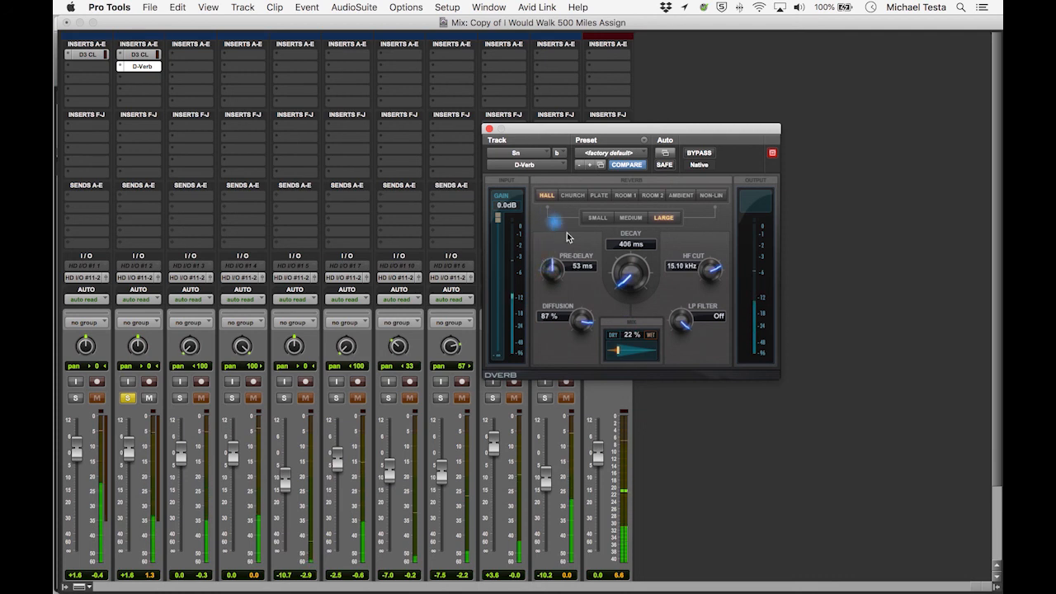
left_click_drag(619, 346, 631, 349)
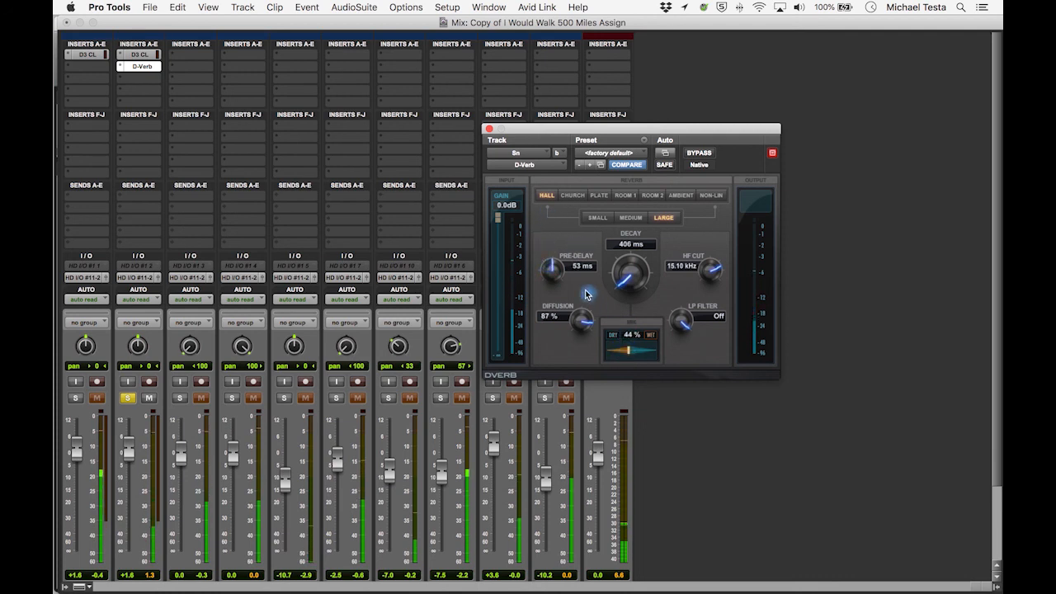
- Try snare reverb pre-delays of 85 ms and 230 ms, and bring the pre-delay down to 2 ms
left_click_drag(557, 274, 559, 258)
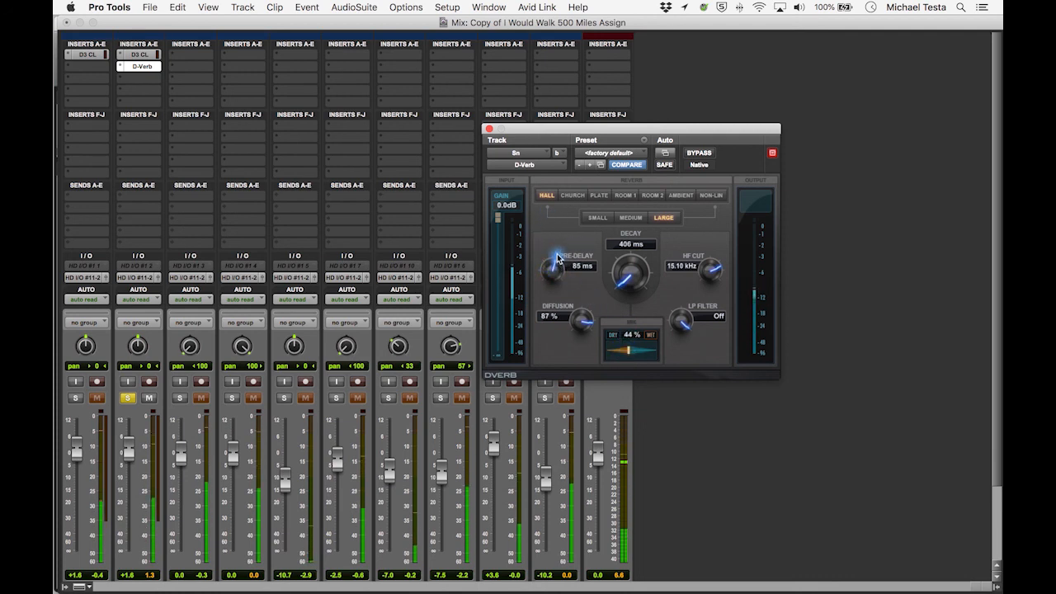
left_click_drag(557, 282, 553, 241)
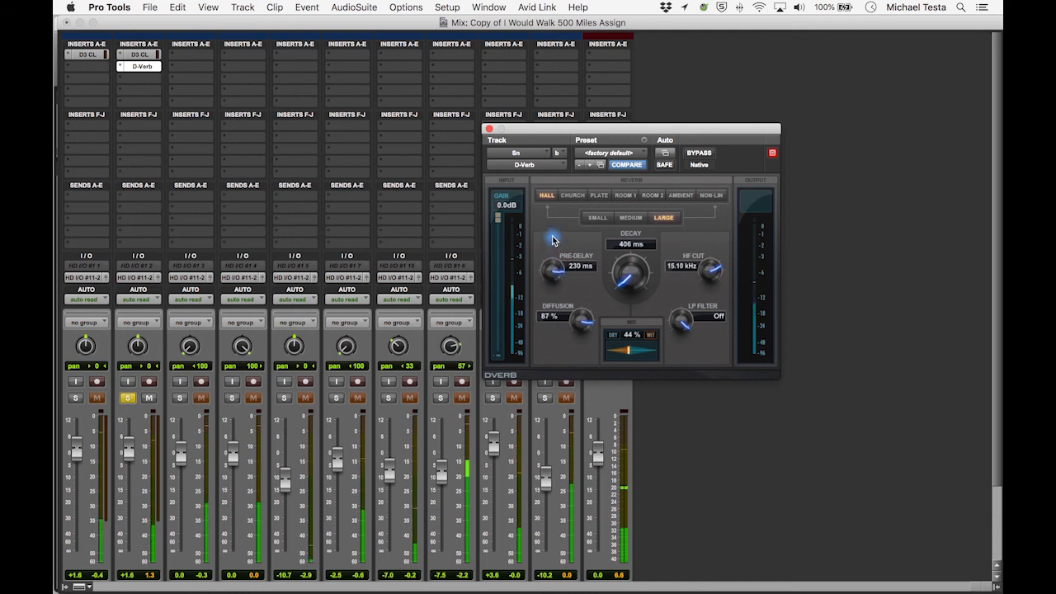
left_click_drag(553, 240, 559, 364)
left_click_drag(557, 279, 542, 310)
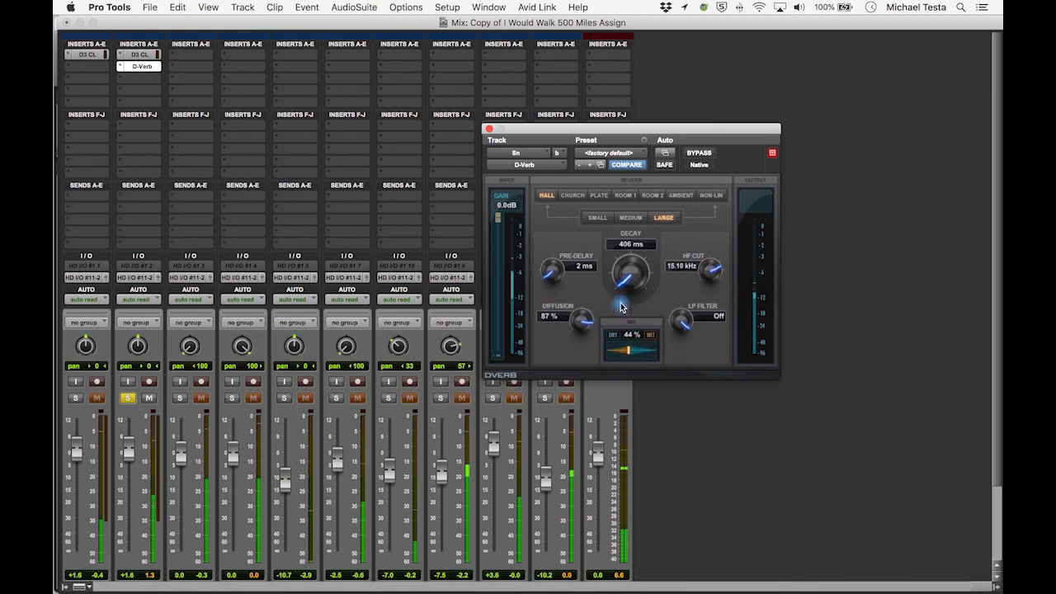
- Set the snare reverb's decay to 1.0 sec and compare wet mixes of 16%, 55% and 21%
mouse_move(624, 287)
left_mouse_down()
mouse_move(621, 246)
mouse_move(612, 279)
left_mouse_up()
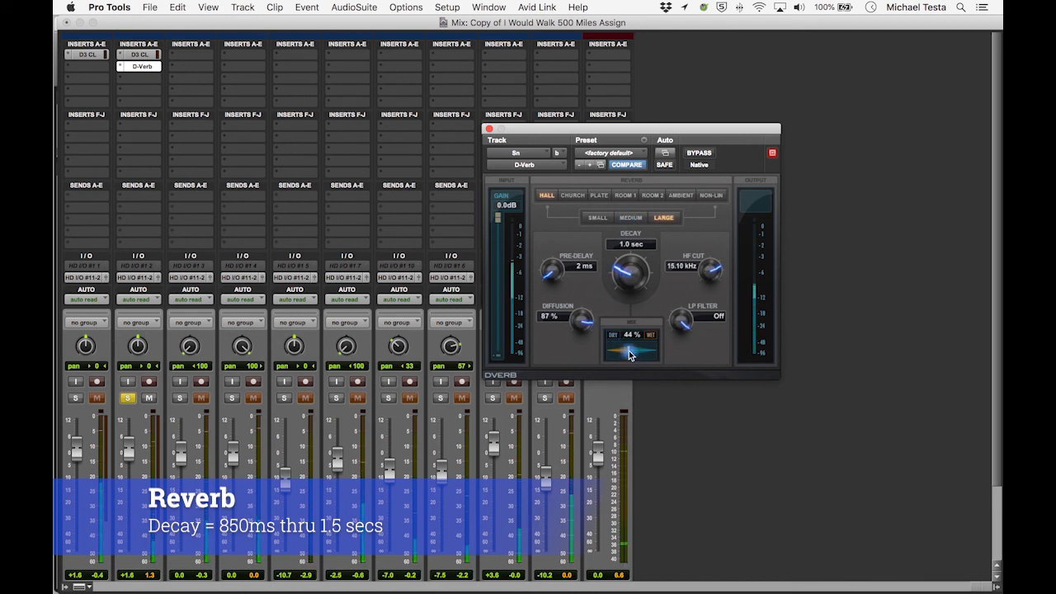
left_click_drag(622, 351, 615, 354)
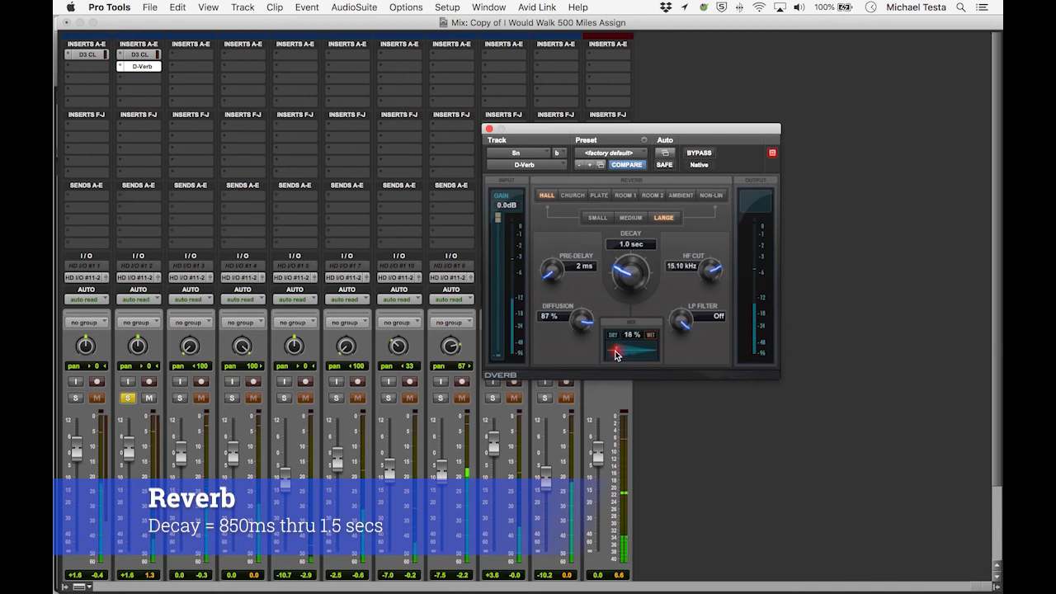
left_click_drag(614, 351, 637, 352)
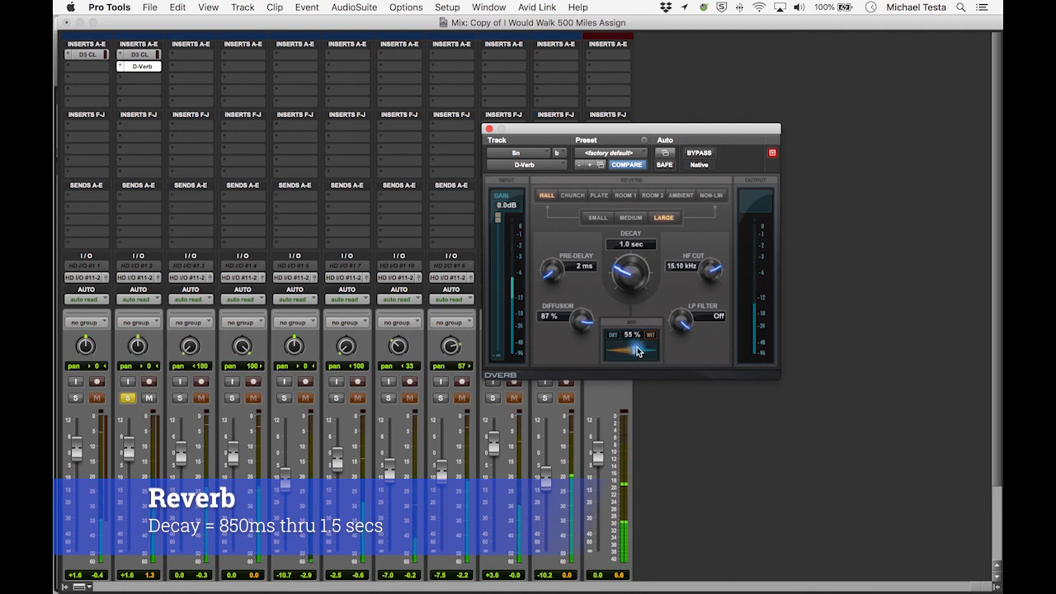
left_click_drag(626, 354, 614, 353)
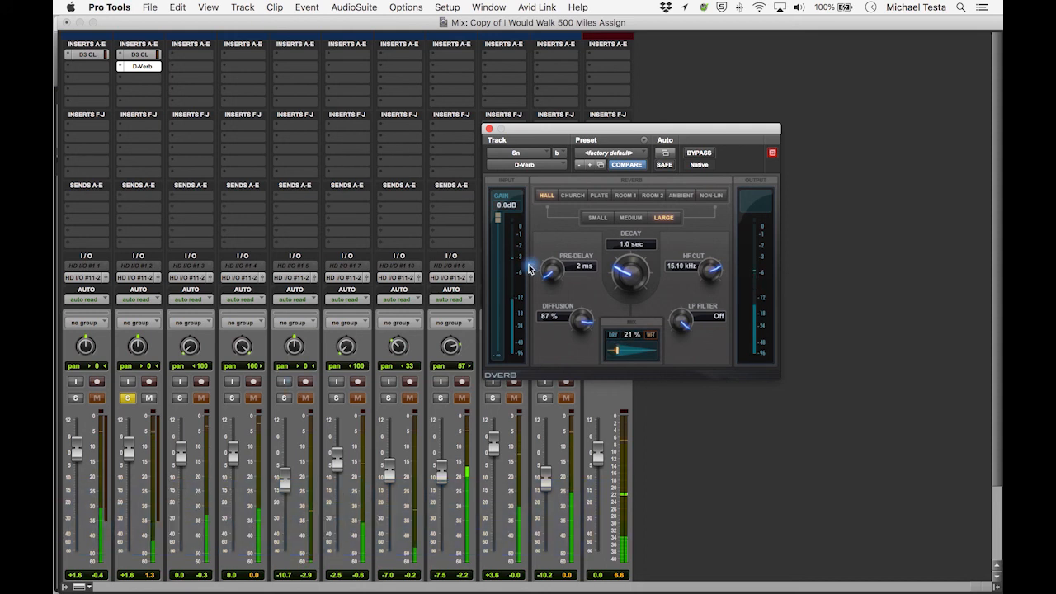
- Switch the snare reverb to Plate with a 1.1 sec decay and a 24% mix, and close its window
left_click(599, 195)
left_click_drag(626, 288, 620, 312)
mouse_move(619, 354)
left_mouse_down()
mouse_move(633, 352)
mouse_move(622, 350)
left_mouse_up()
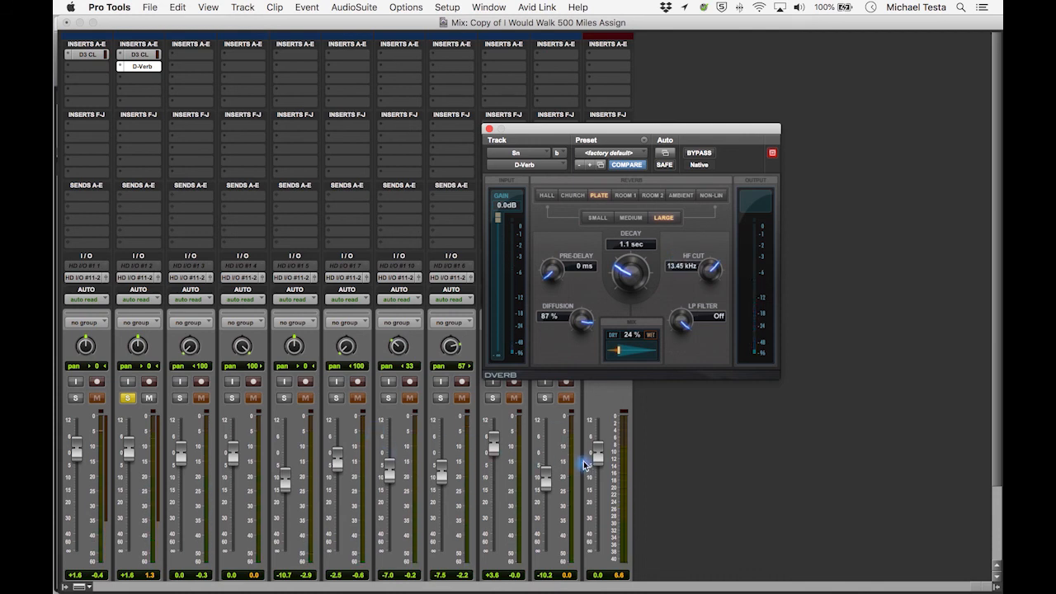
left_click(488, 130)
- Insert D-Verb on the Vox track and reset its input gain to 0.0 dB
scroll(537, 271, "down", 5)
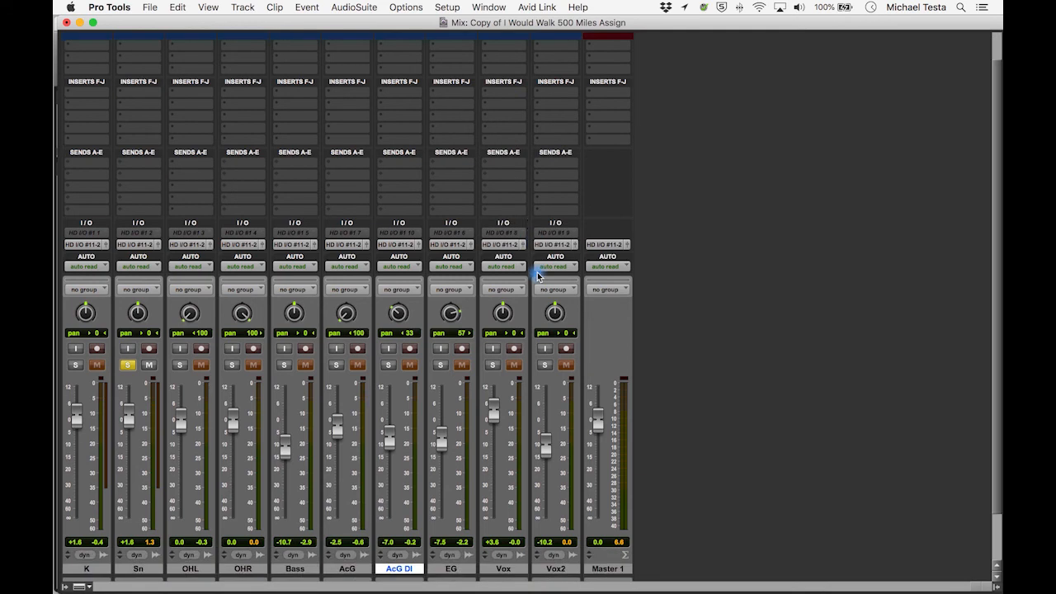
scroll(538, 279, "up", 4)
scroll(491, 59, "up", 1)
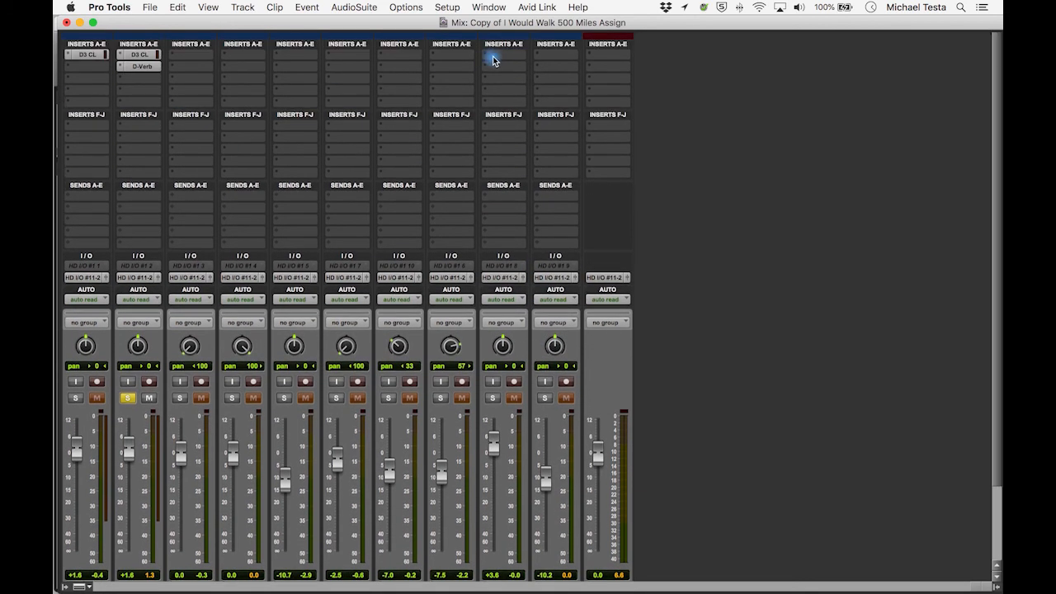
left_click(490, 61)
mouse_move(567, 56)
mouse_move(632, 92)
left_click(698, 96)
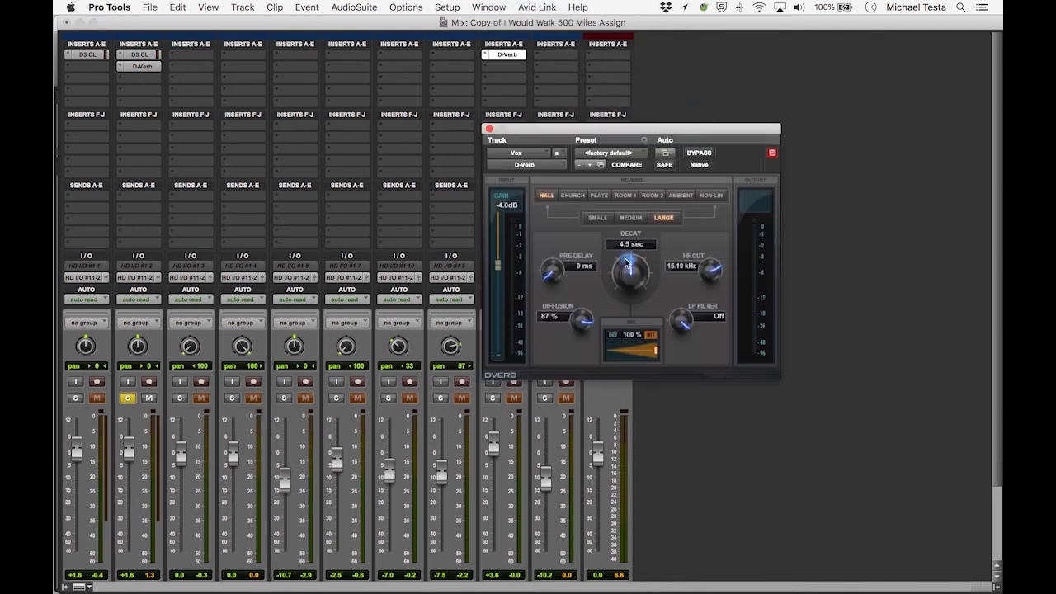
left_click(503, 269, "alt")
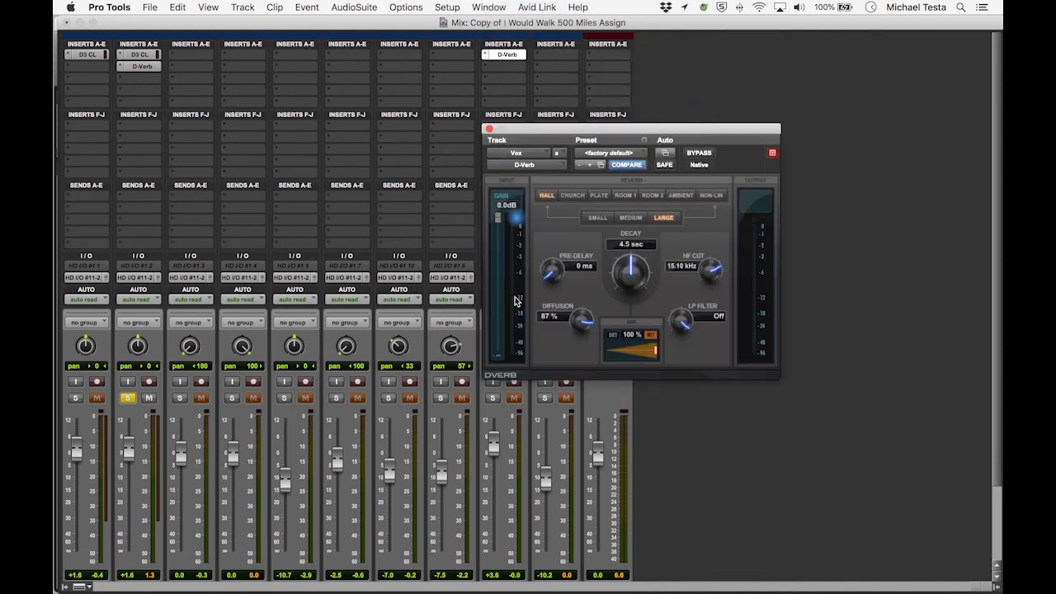
- Solo the Vox track instead of the snare and lower the vocal reverb's mix to 19%
left_click(493, 397)
left_click(127, 398)
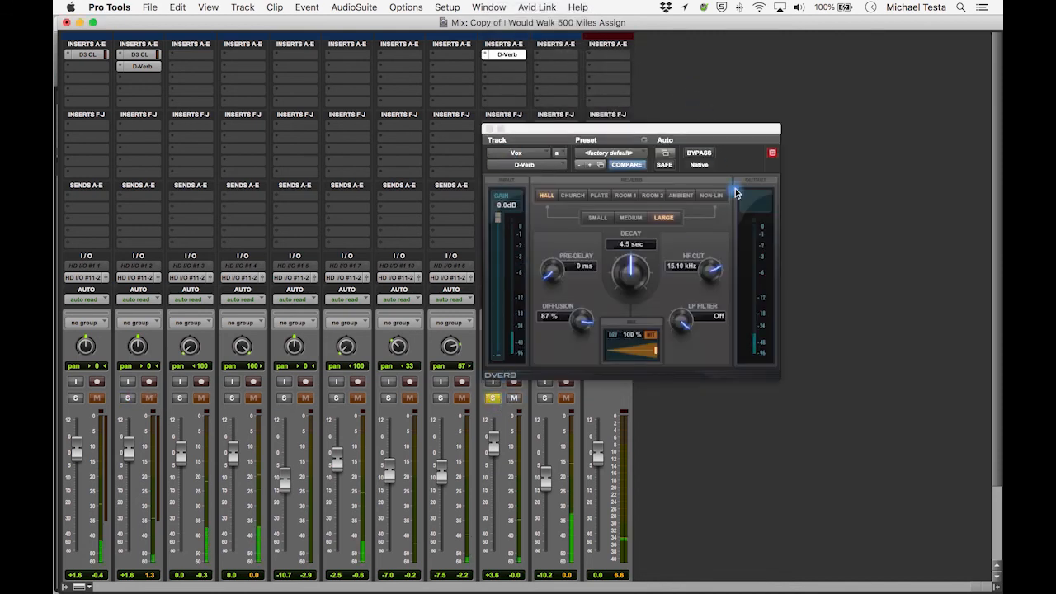
left_click_drag(654, 351, 608, 352)
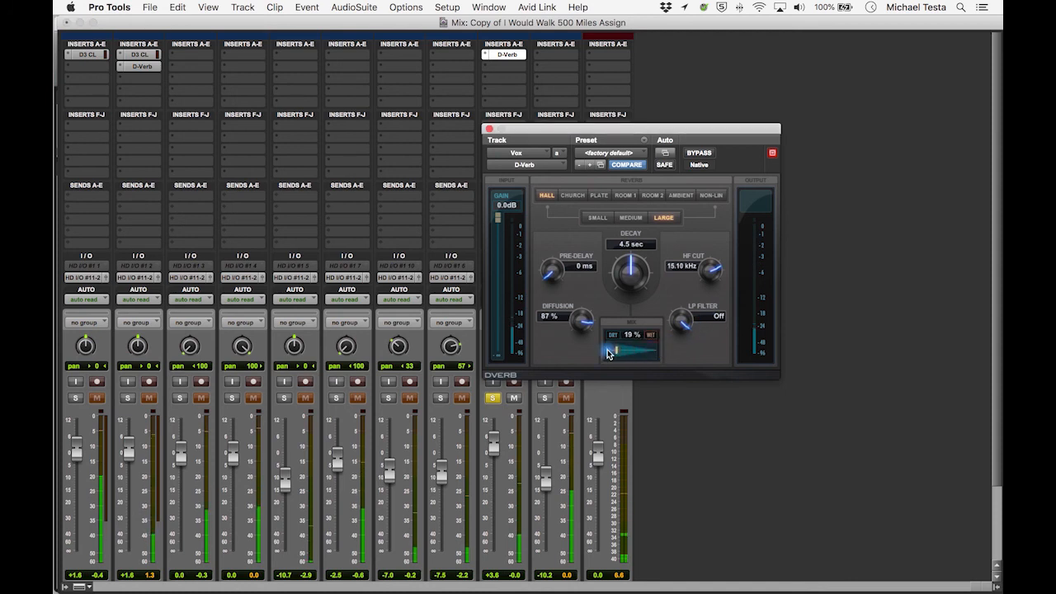
- In the Edit window, select a passage of the Vox clip from about 17 to 51 seconds and play it
key("super+equal")
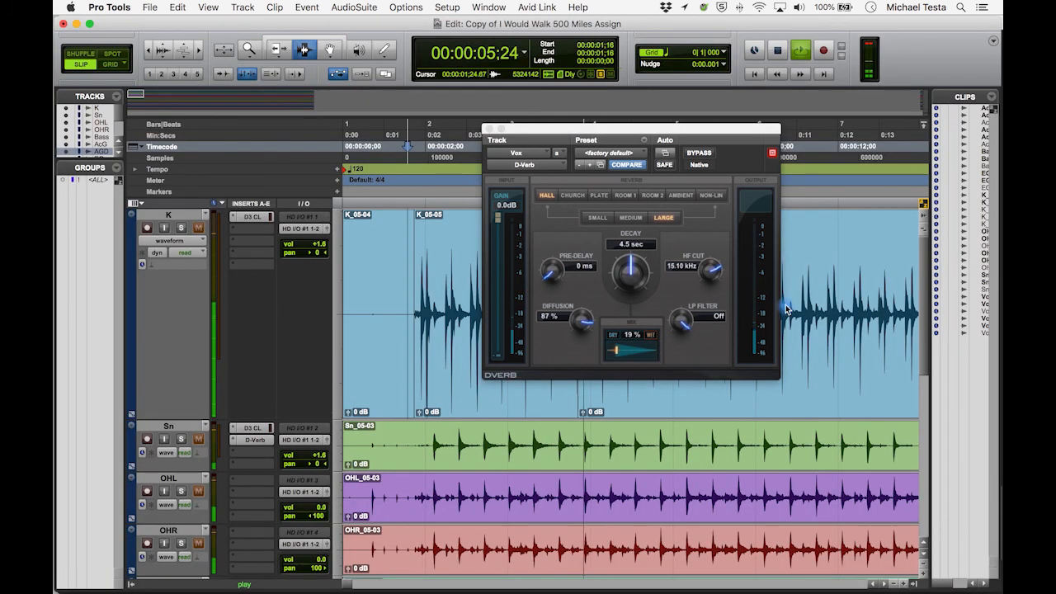
key("r")
key("r")
key("r")
scroll(583, 455, "down", 10)
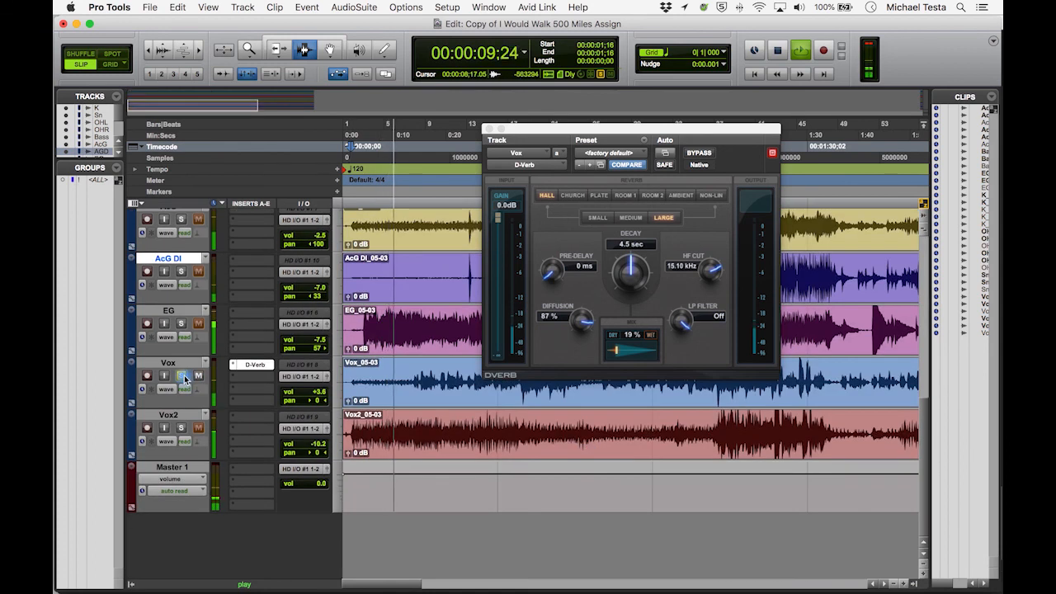
key("space")
left_click_drag(434, 382, 606, 386)
key("space")
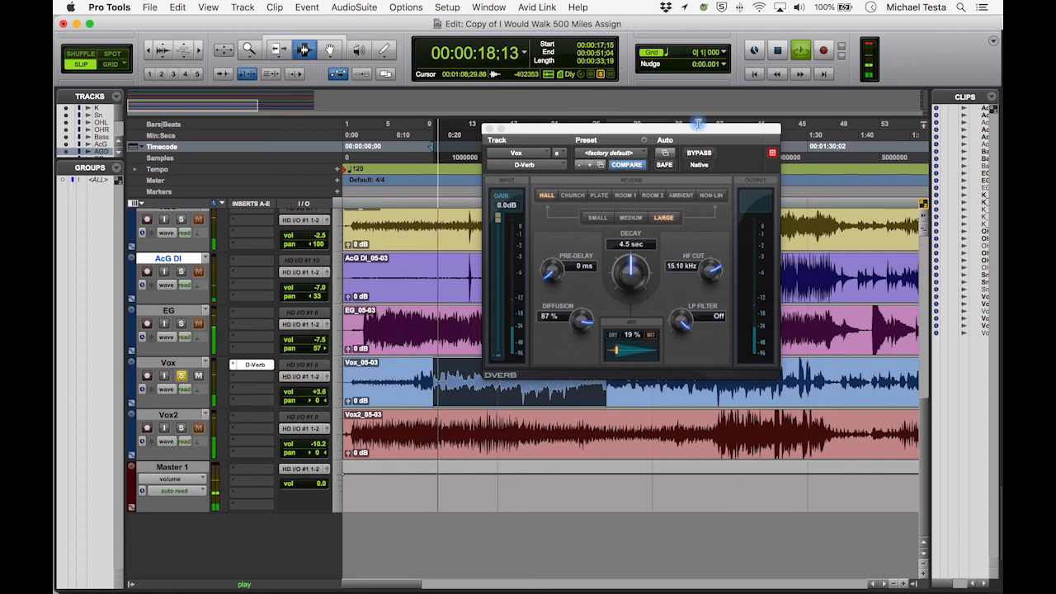
- Back in the Mix window, set the vocal reverb to Church with a 1.6 sec decay, 19 ms pre-delay and 32% mix
key("super+equal")
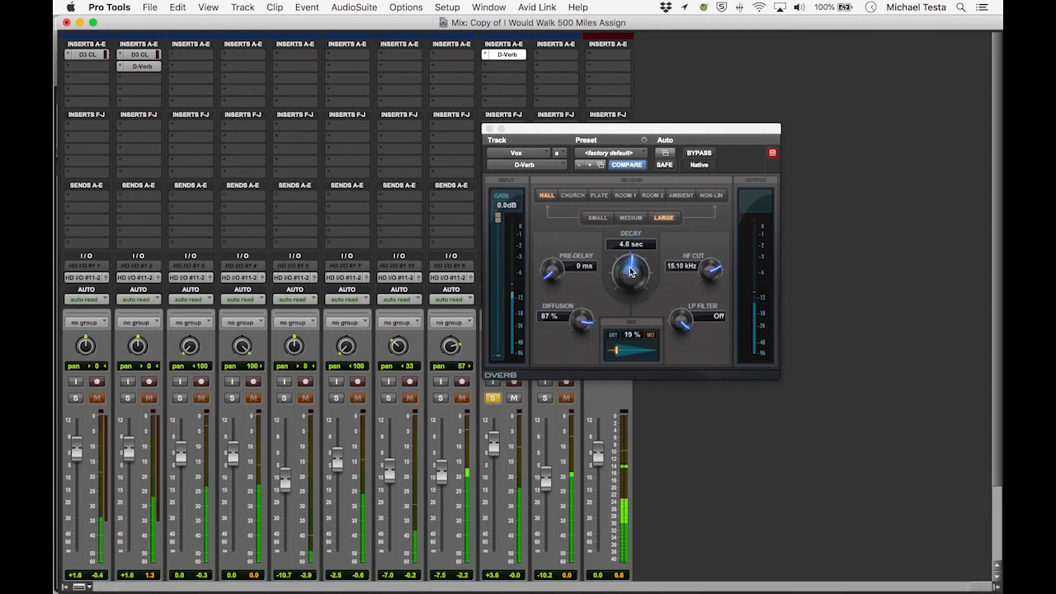
left_click_drag(632, 288, 625, 298)
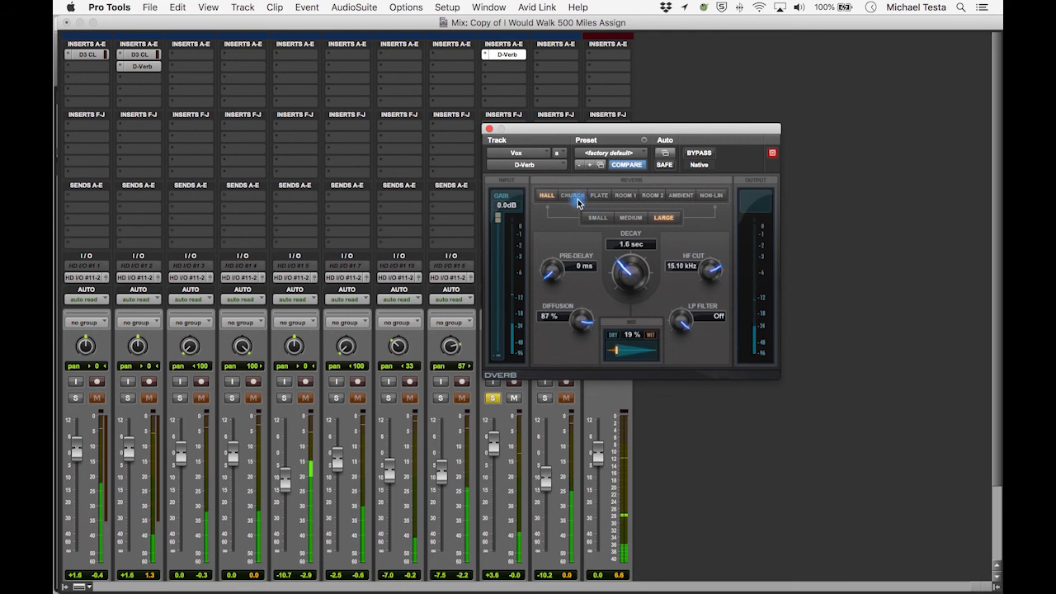
left_click(575, 202)
mouse_move(634, 286)
left_mouse_down()
mouse_move(623, 298)
mouse_move(621, 277)
mouse_move(619, 287)
left_mouse_up()
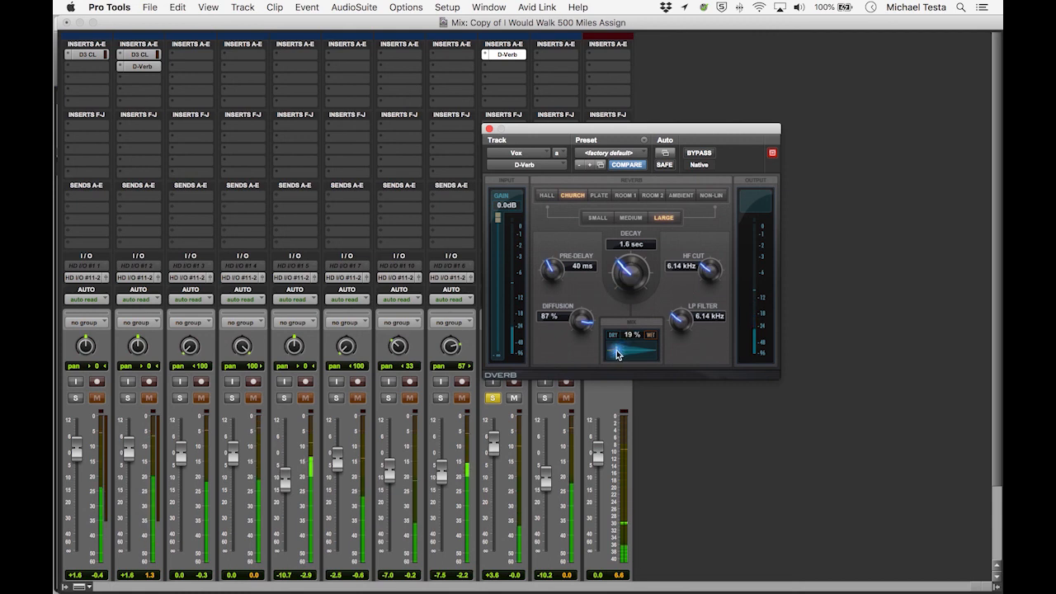
mouse_move(550, 271)
left_mouse_down()
mouse_move(545, 293)
mouse_move(545, 279)
left_mouse_up()
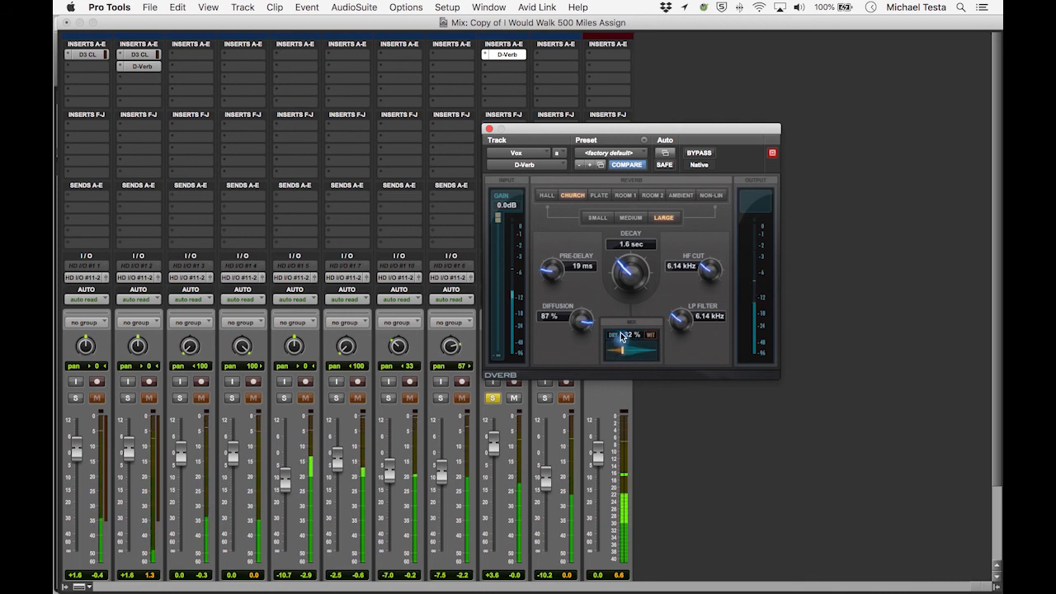
- Move the D-Verb window clear of the vocal channel strips and toggle the Vox track's solo
left_click_drag(597, 131, 725, 86)
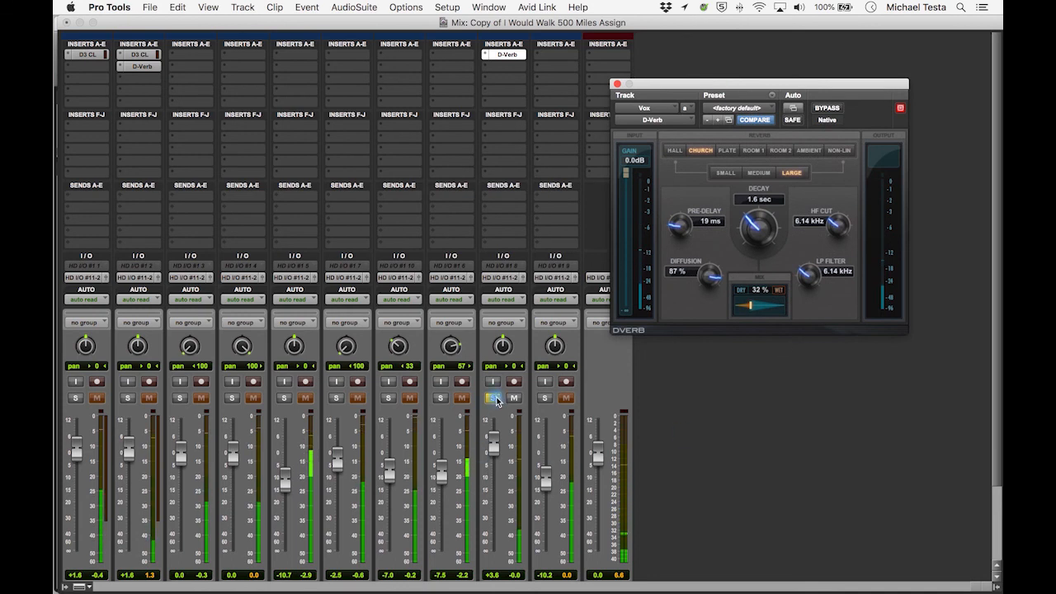
left_click(493, 399)
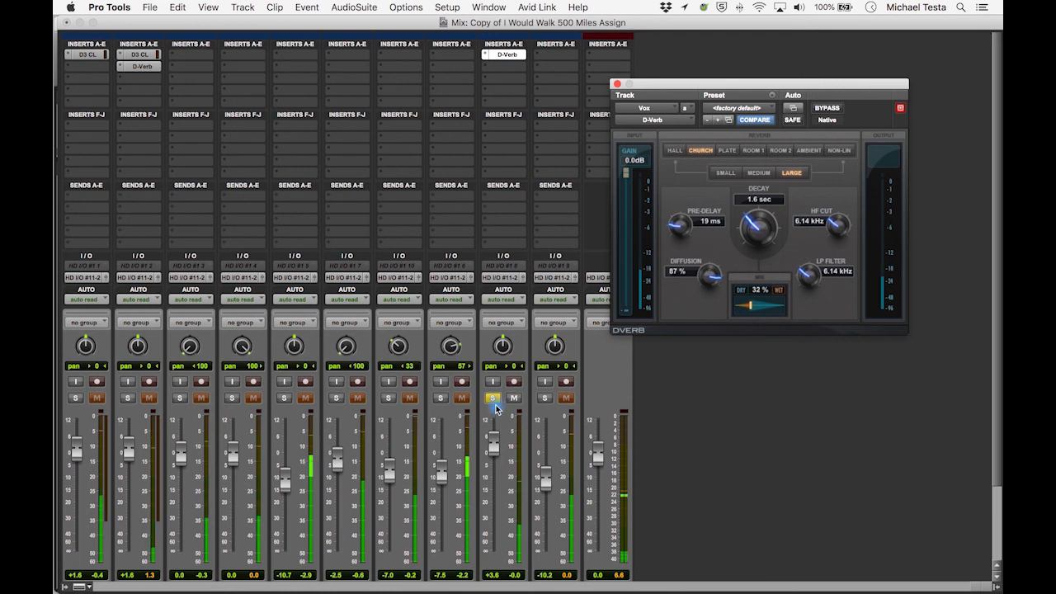
- Unsolo the Vox track to hear it in the full mix, raising its volume to +10.1 dB and shortening its reverb decay to 1.2 sec
left_click(492, 399)
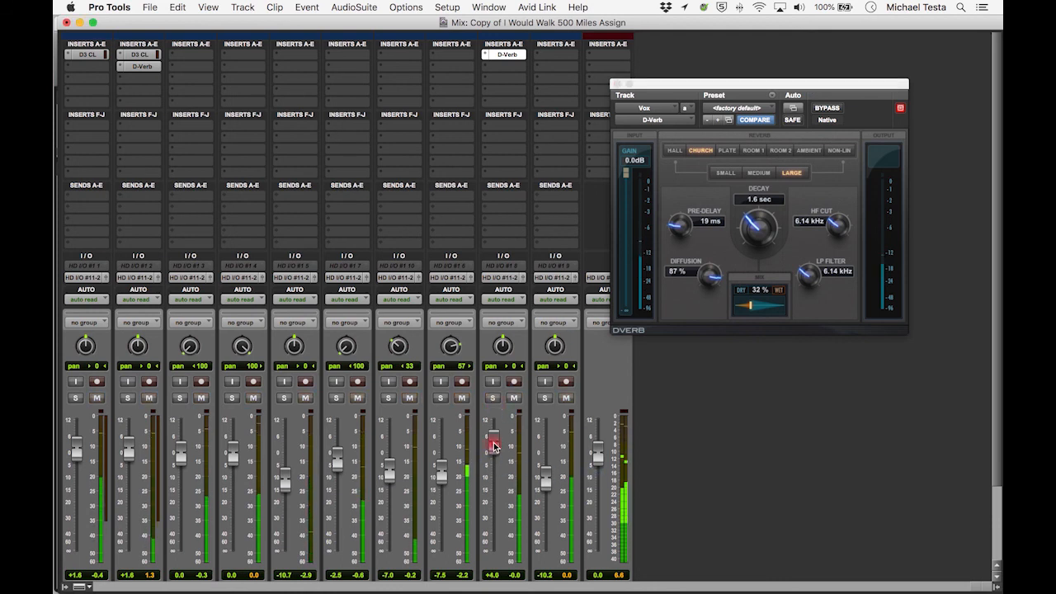
left_click_drag(495, 443, 496, 441)
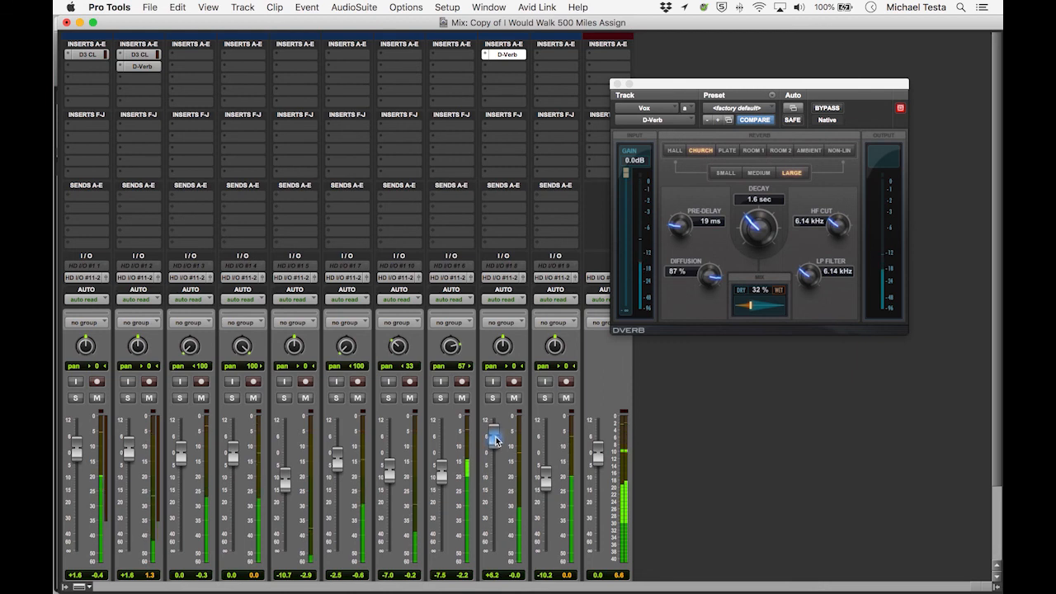
left_click(761, 230)
left_click_drag(756, 236, 749, 240)
left_click_drag(493, 434, 494, 426)
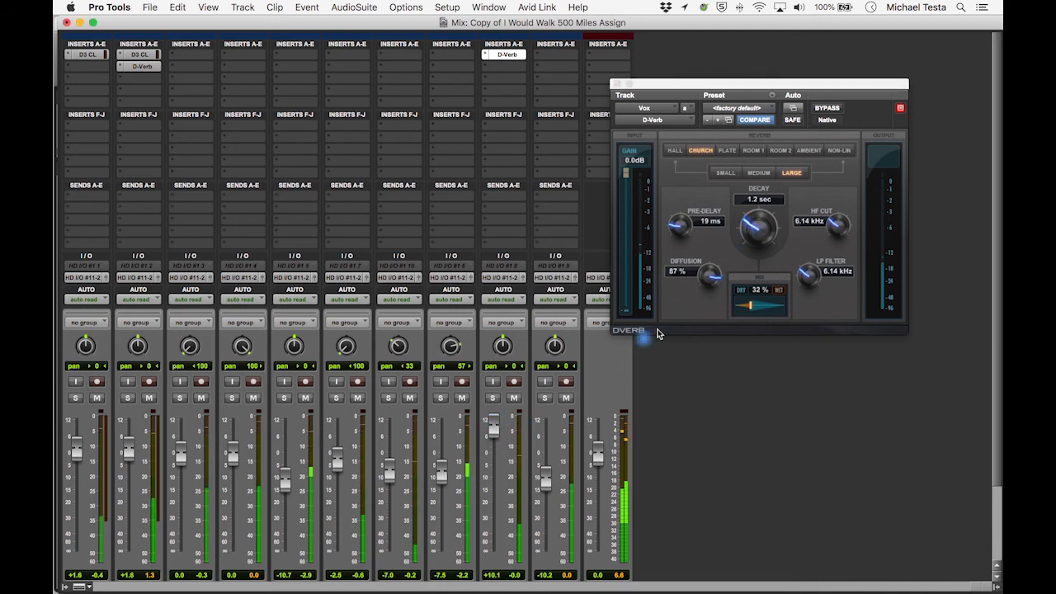
- Reduce the vocal reverb's mix to 26% and bring the Vox track's volume down to +8.7 dB, ending with playback stopped
left_click(750, 311)
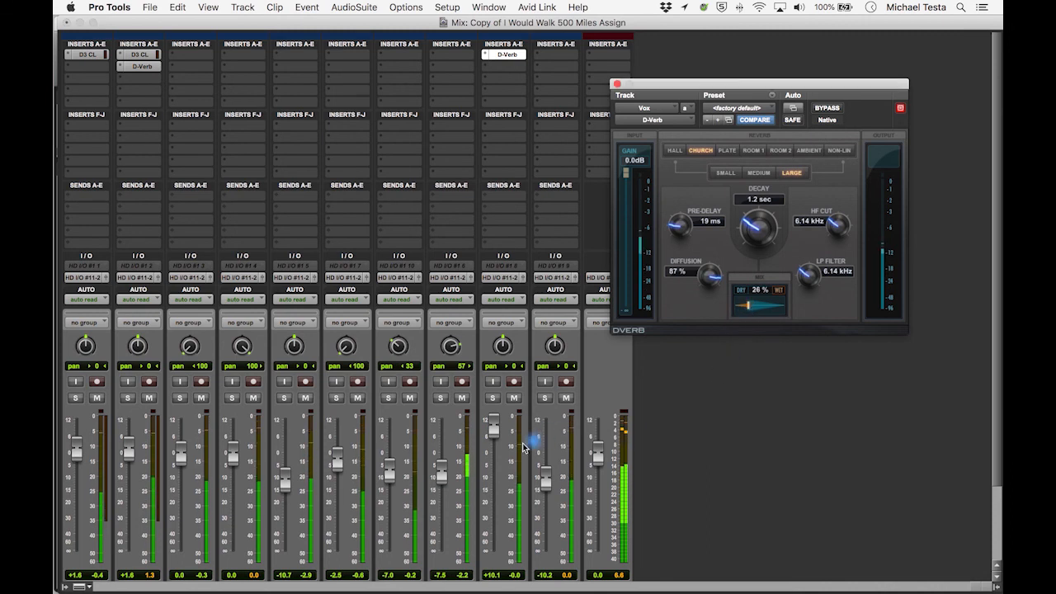
left_click(677, 482)
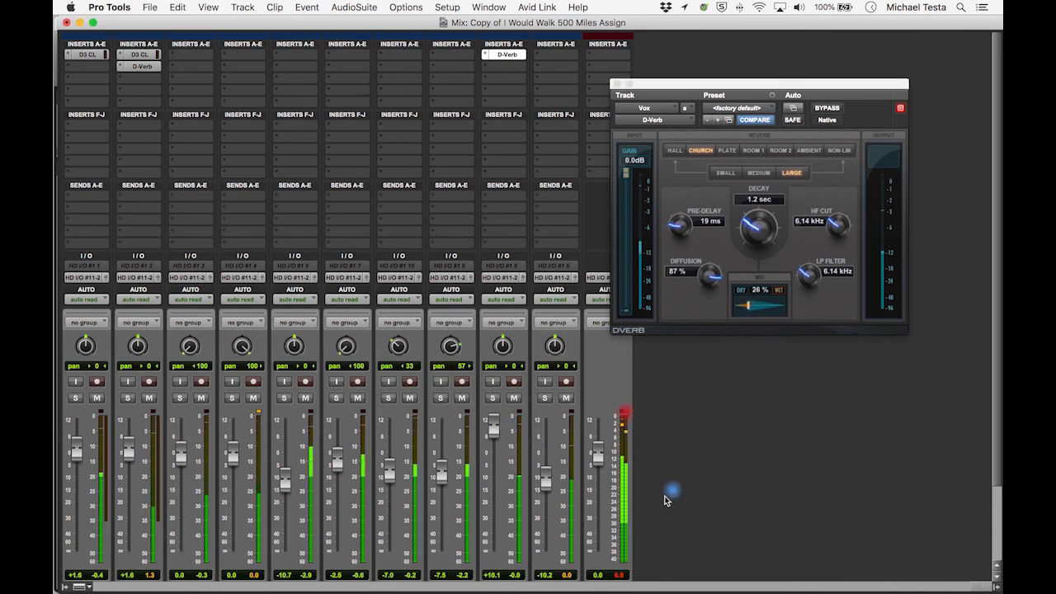
left_click_drag(491, 424, 491, 430)
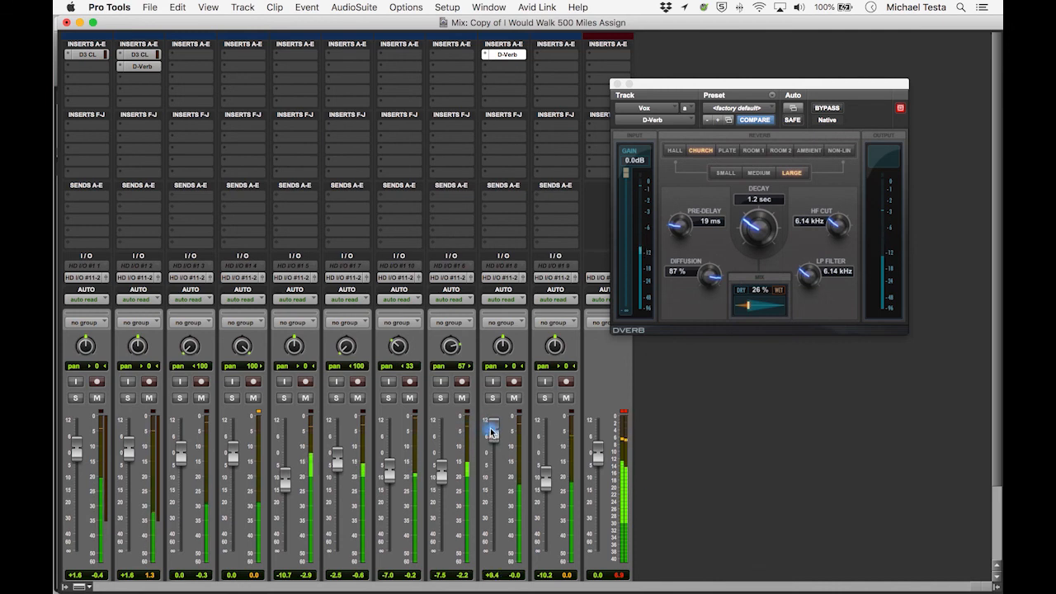
key("space")
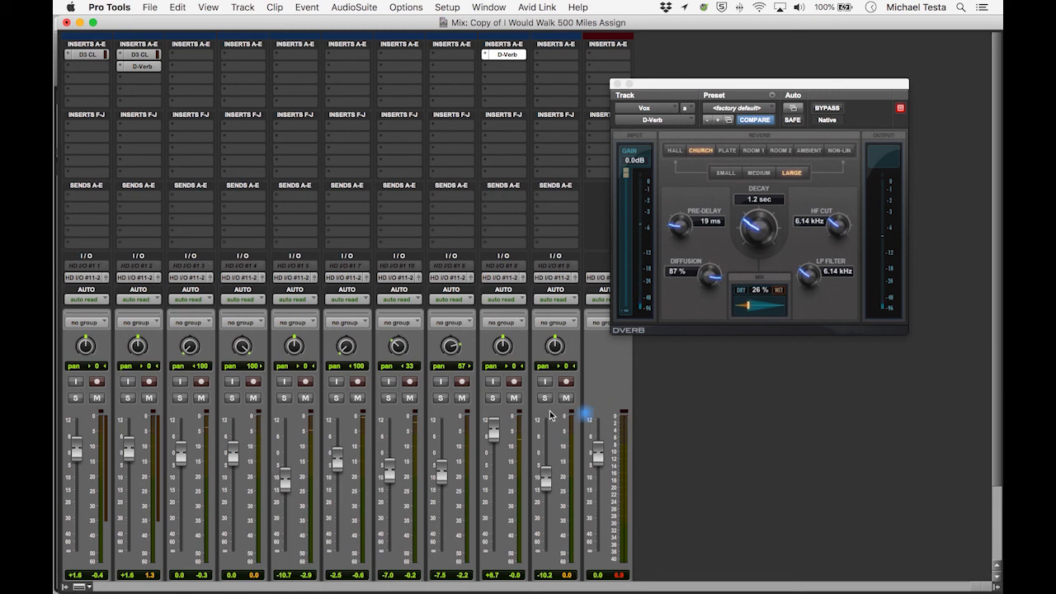
- Play the full mix and compare the vocal with its D-Verb bypassed and active
key("space")
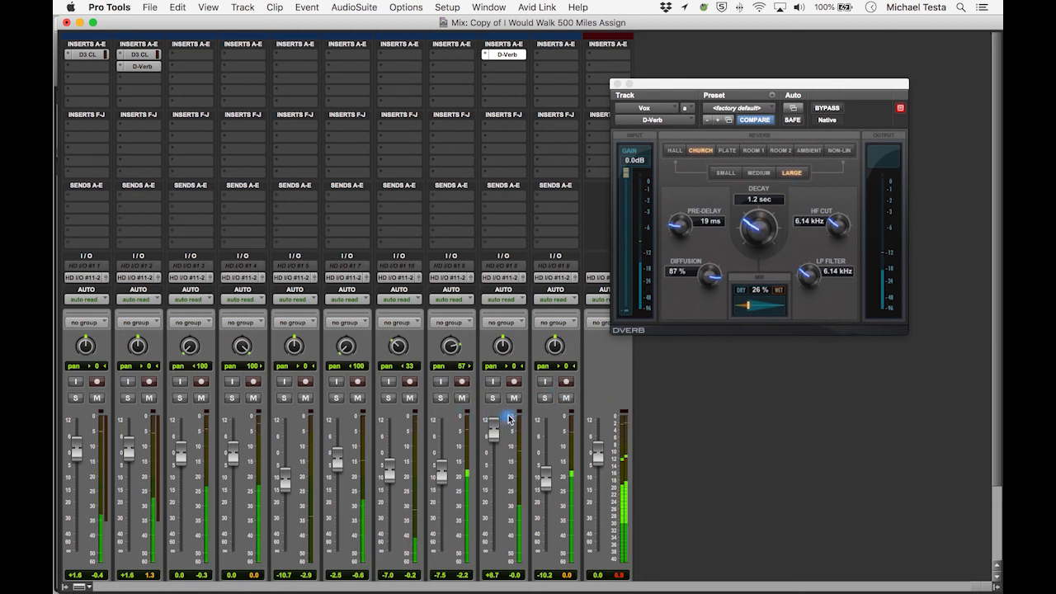
left_click(828, 108)
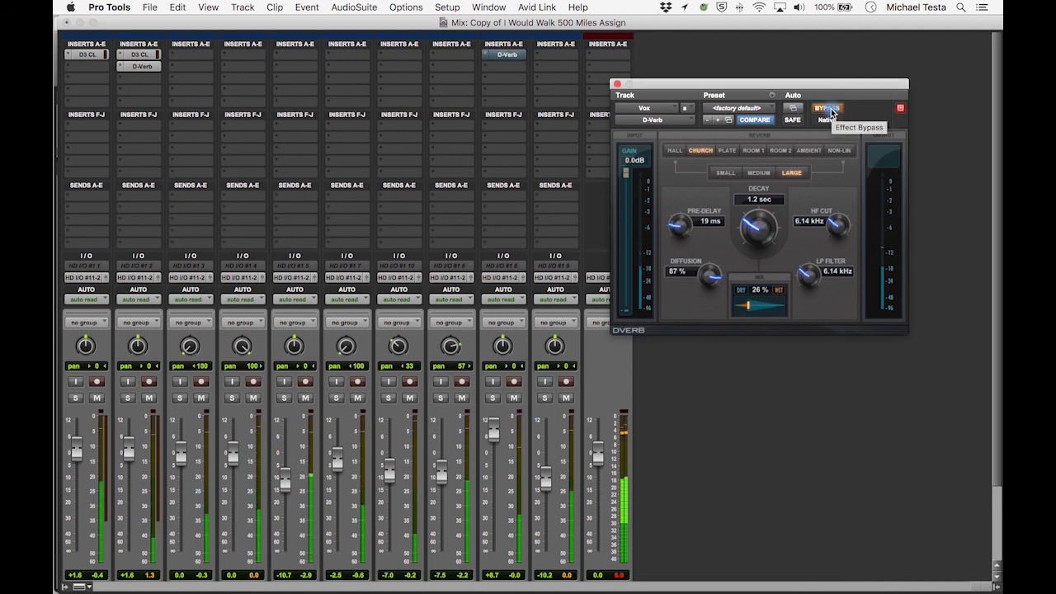
left_click(829, 109)
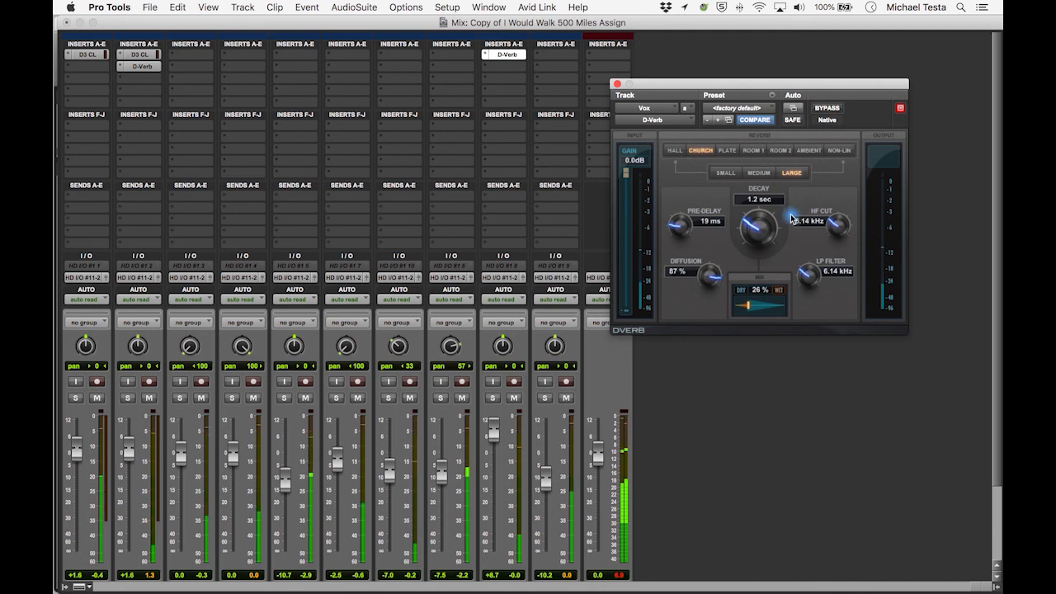